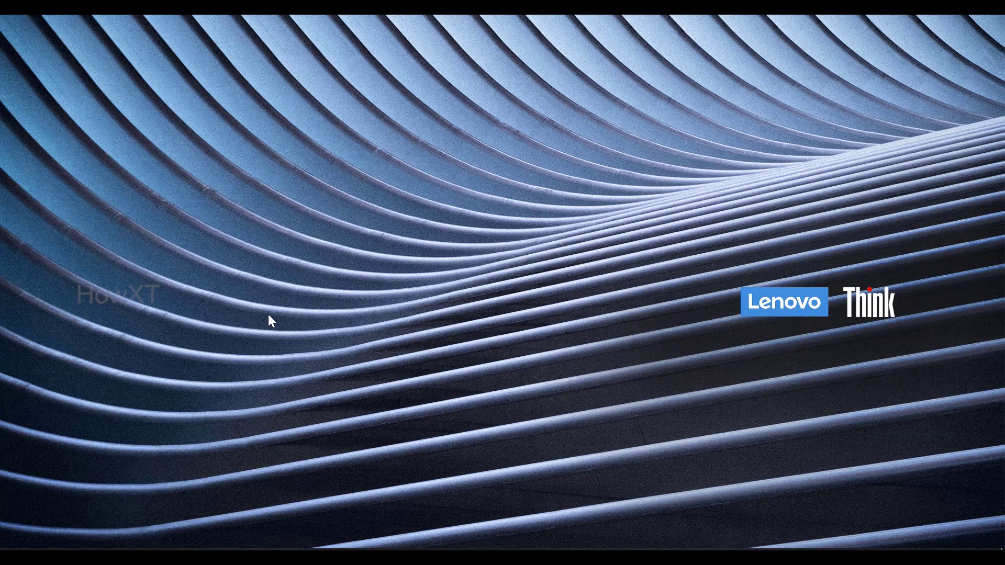
Launch Word from the Start search and decline the default-program prompt
key("super")
type("word")
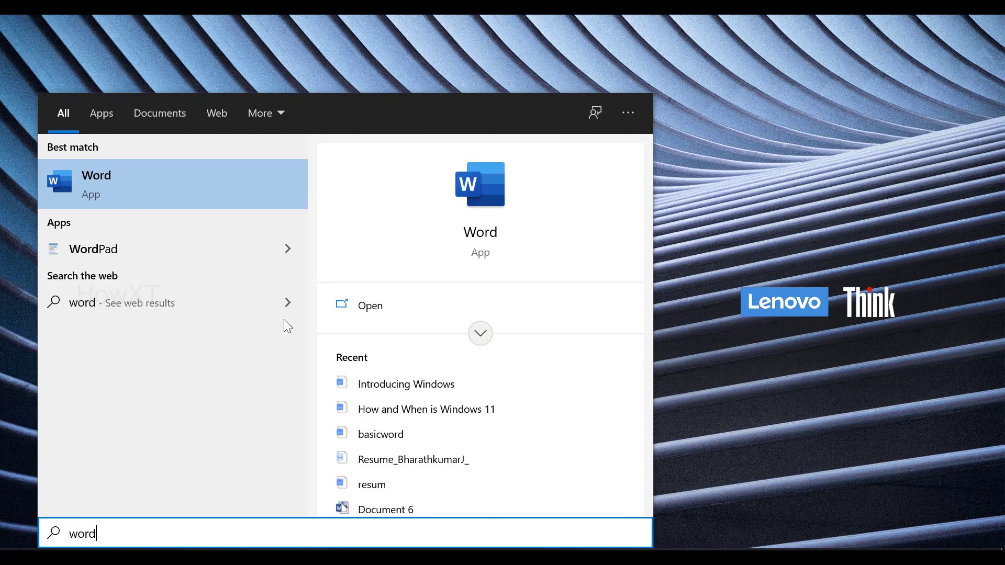
left_click(213, 196)
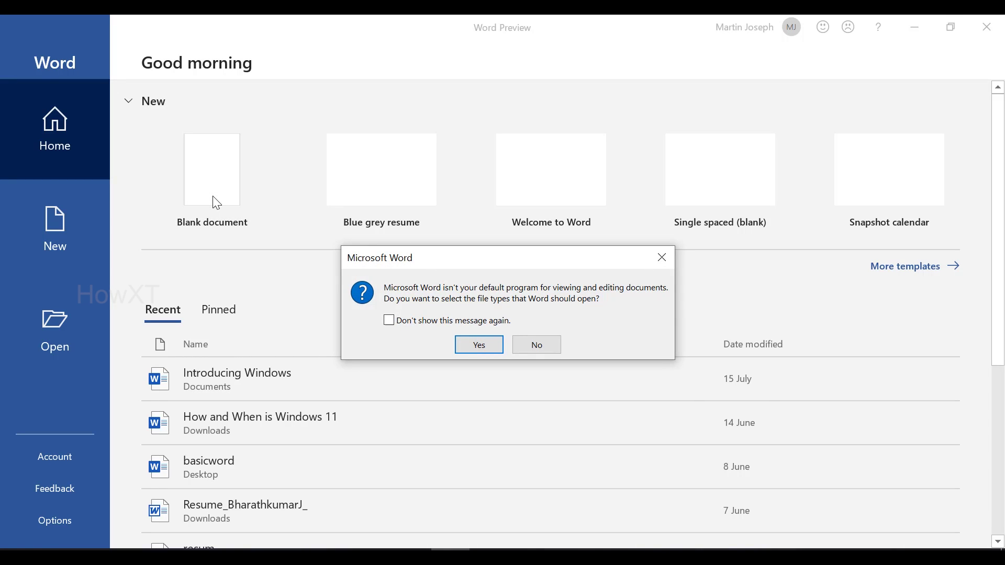
left_click(539, 345)
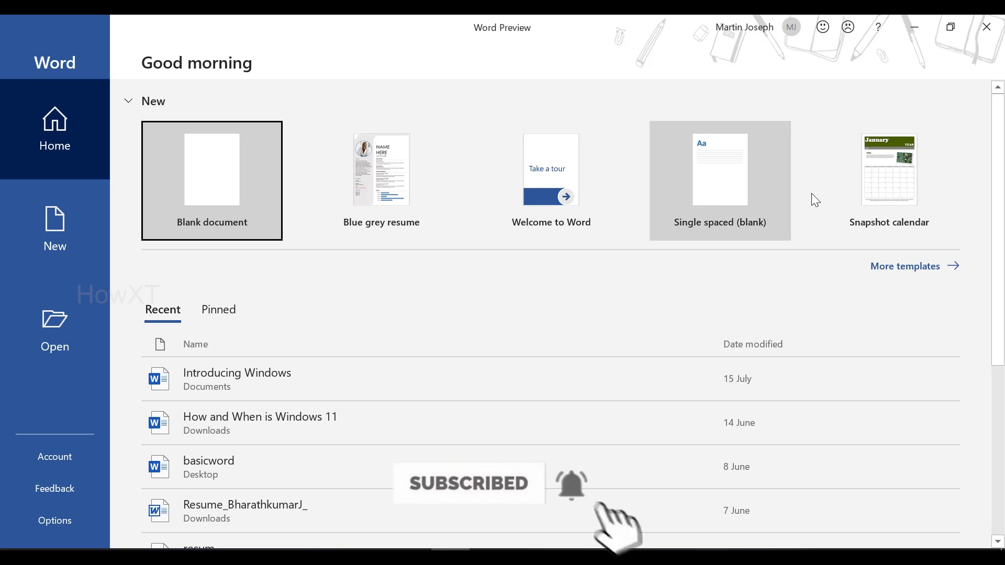
Open the Blue grey cover letter template preview from the full template gallery
left_click(908, 270)
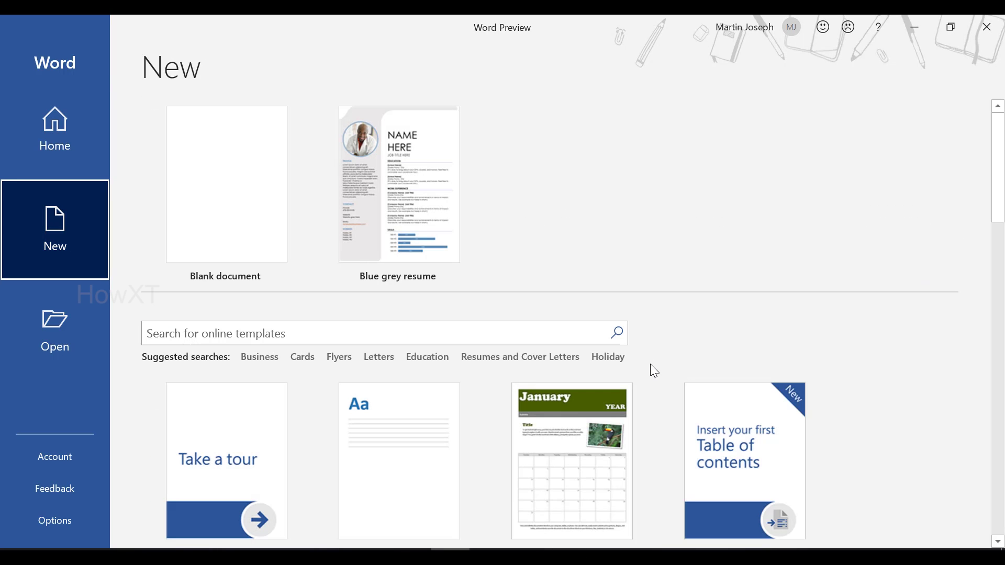
scroll(654, 371, "down", 5)
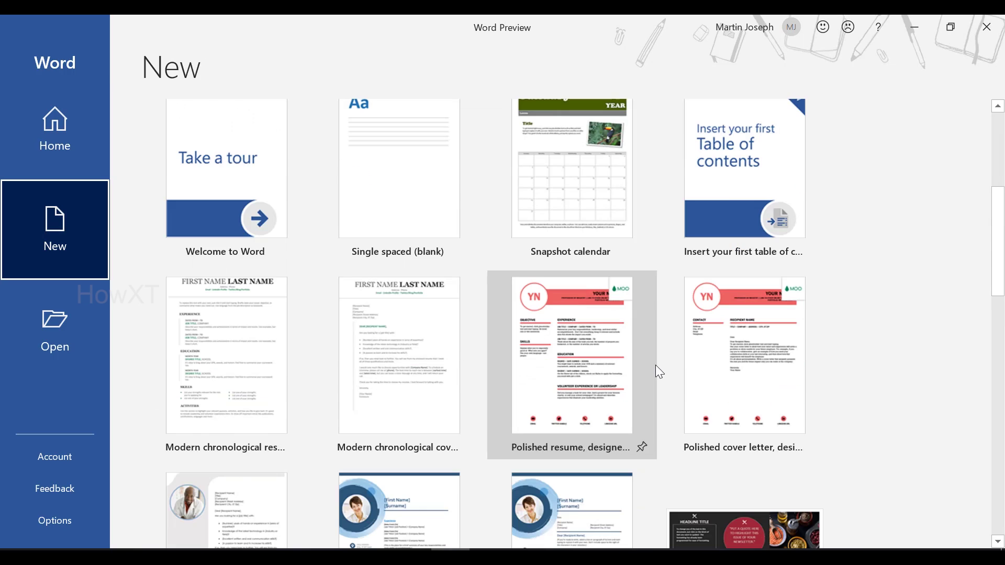
scroll(403, 308, "down", 3)
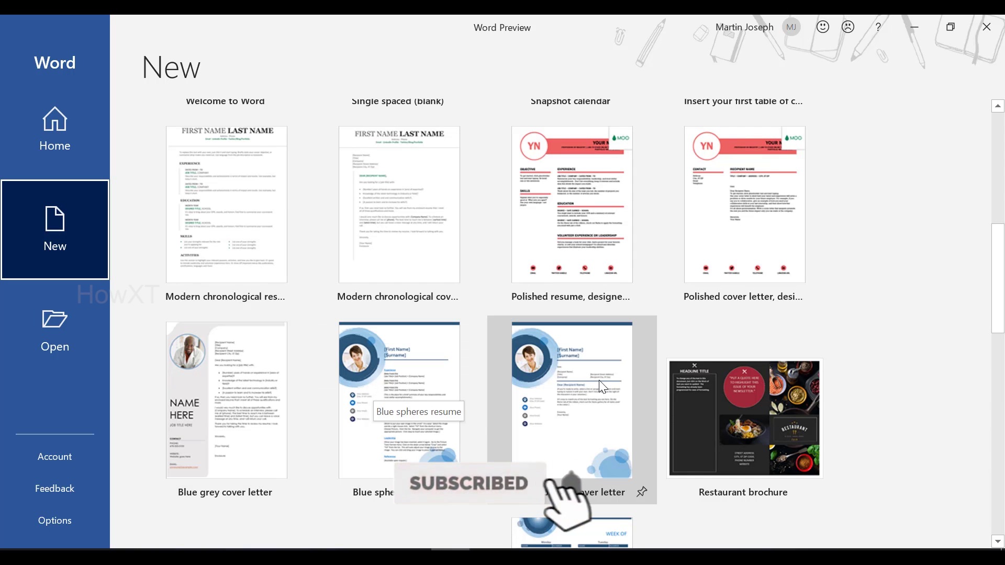
scroll(598, 379, "down", 3)
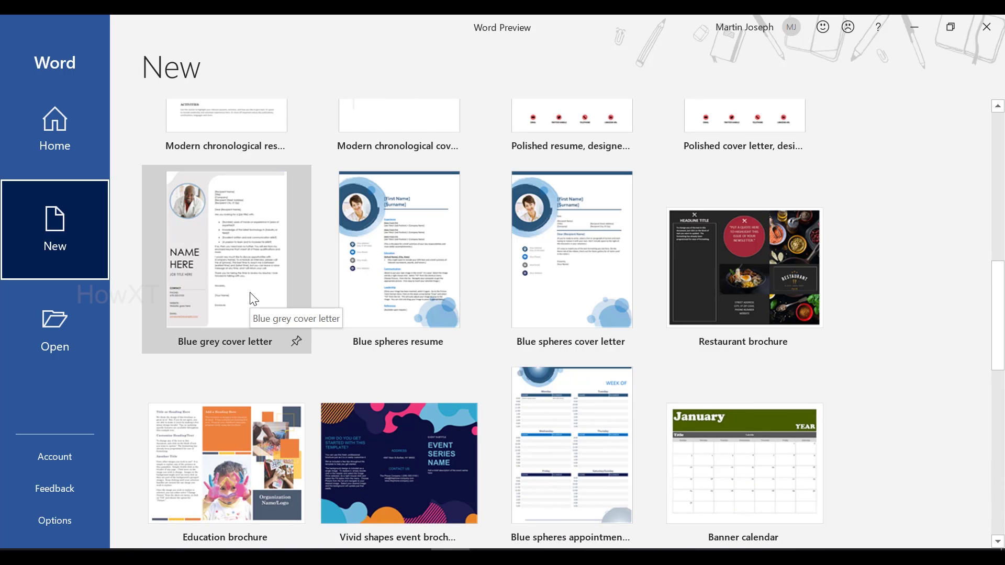
left_click(242, 234)
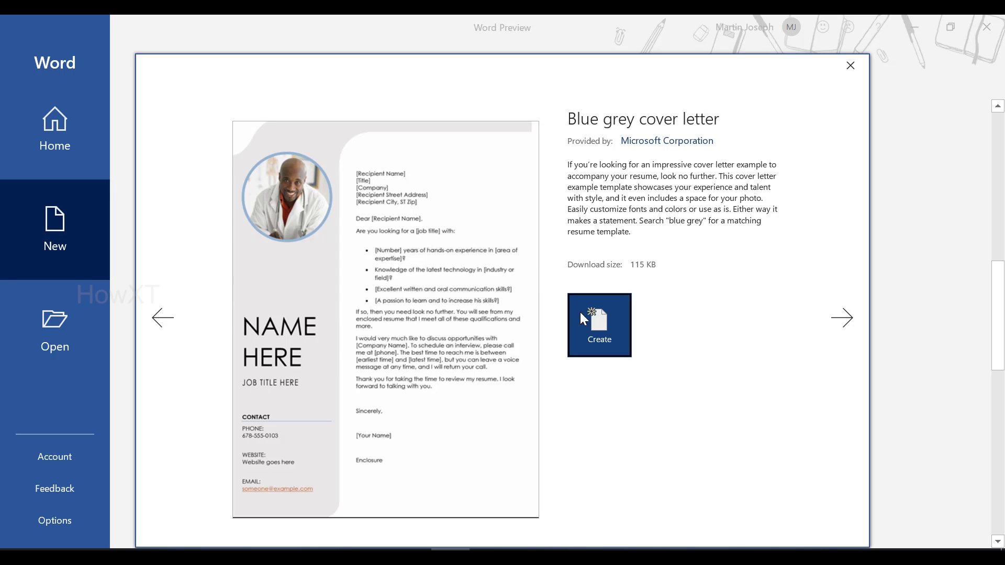
Create Document1 from the Blue grey cover letter template and zoom in on it
left_click(609, 325)
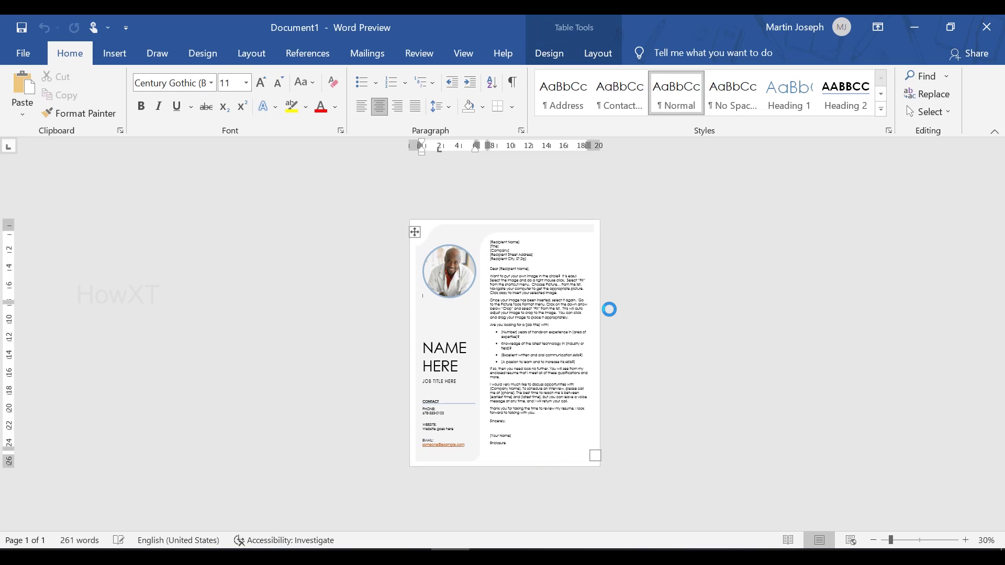
scroll(610, 310, "up", 3)
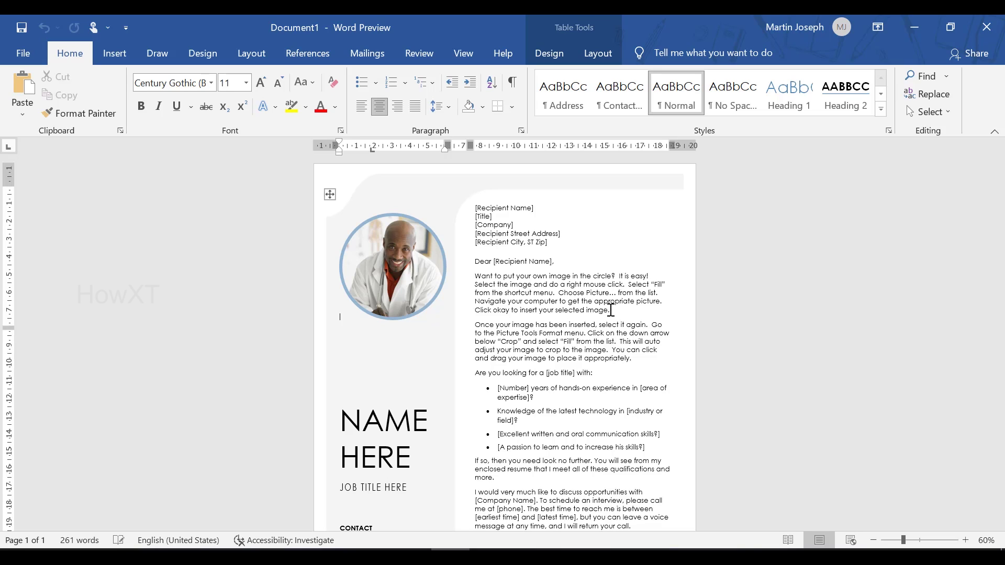
scroll(556, 288, "up", 3)
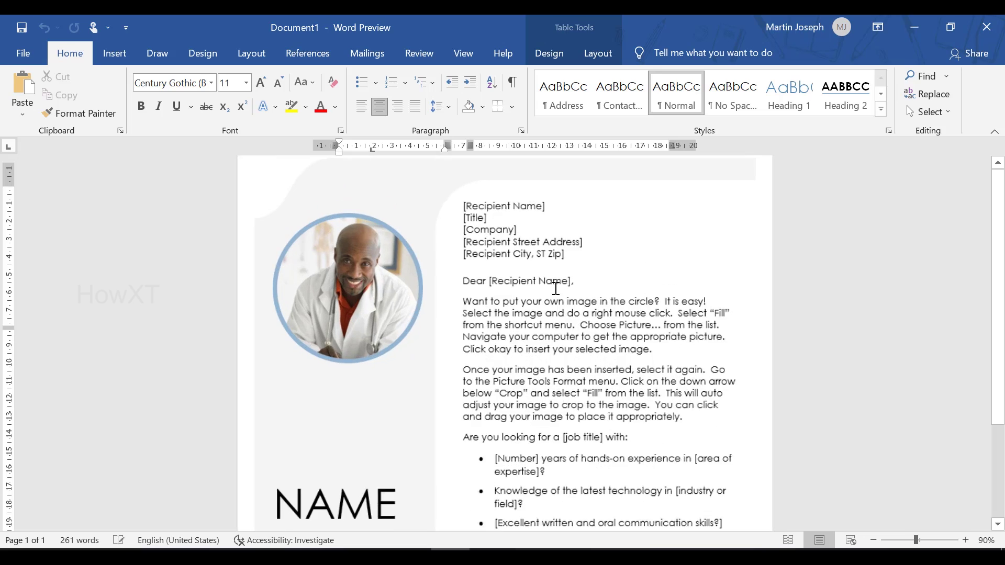
left_click(352, 282)
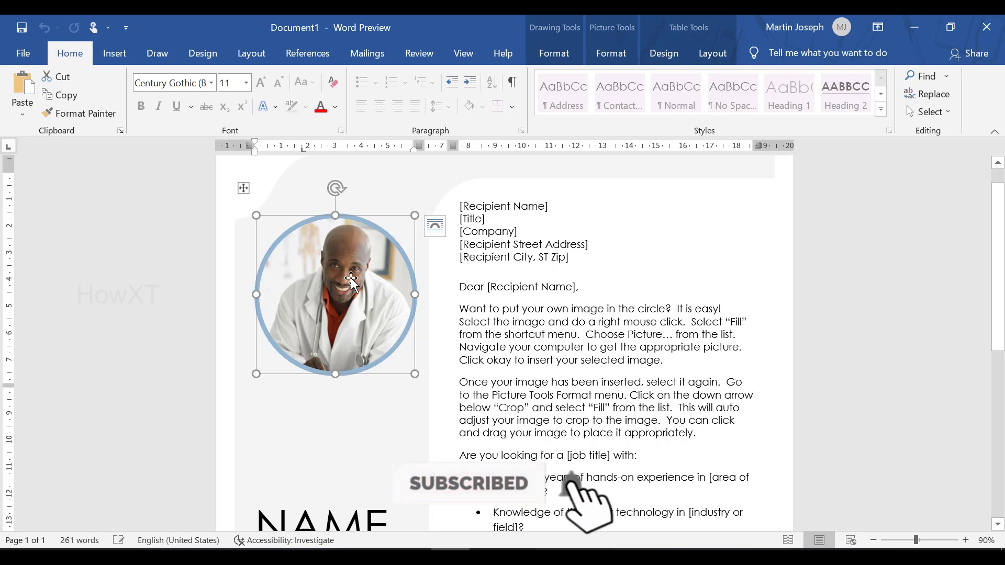
Set the photo circle to a picture fill via Format Shape and start inserting a replacement
left_click(550, 59)
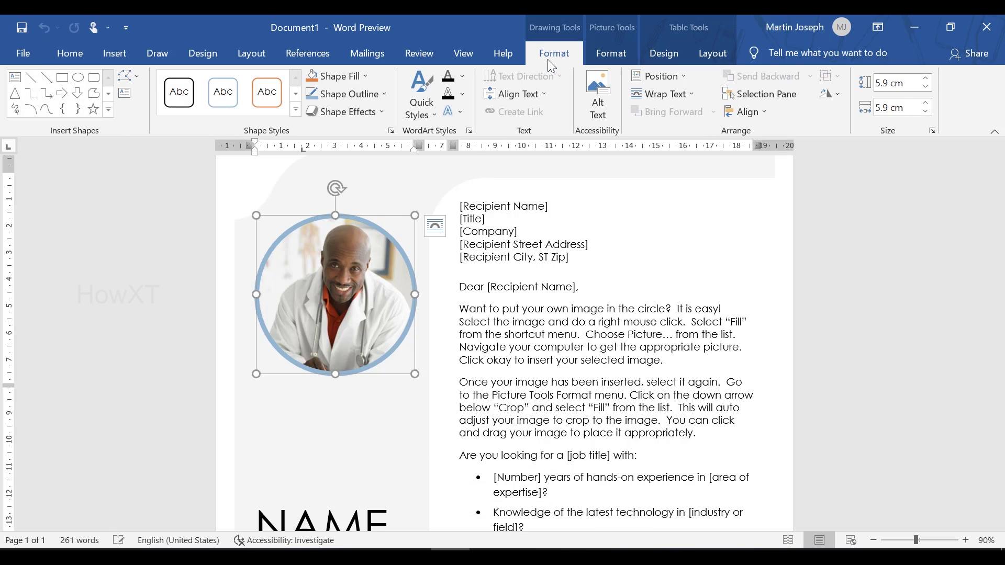
right_click(382, 258)
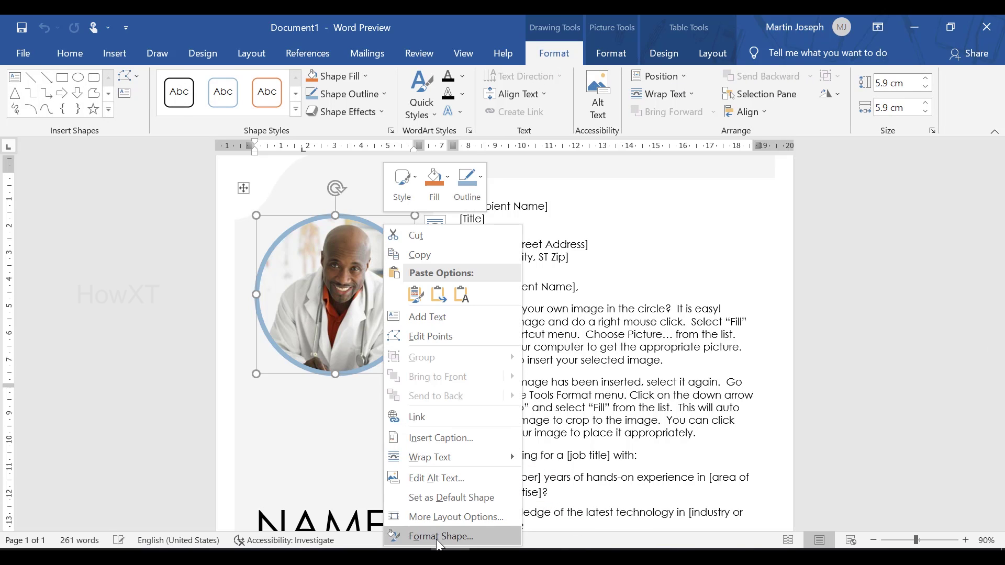
left_click(438, 536)
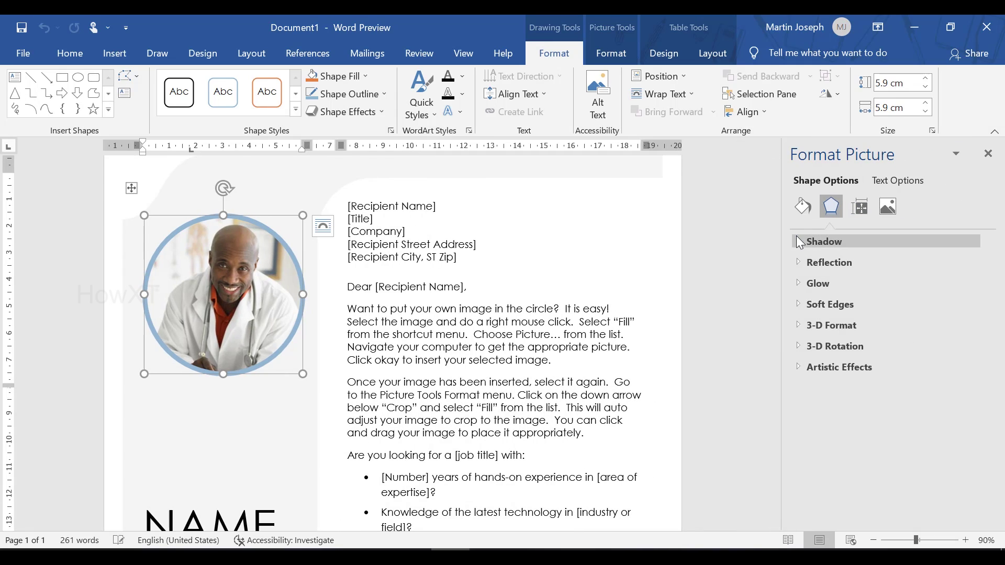
left_click(806, 205)
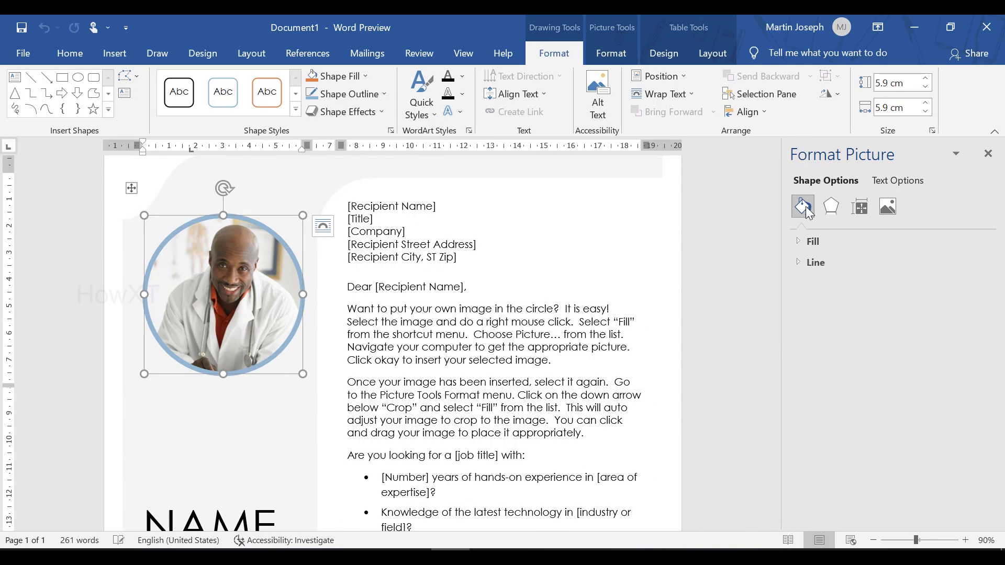
left_click(804, 241)
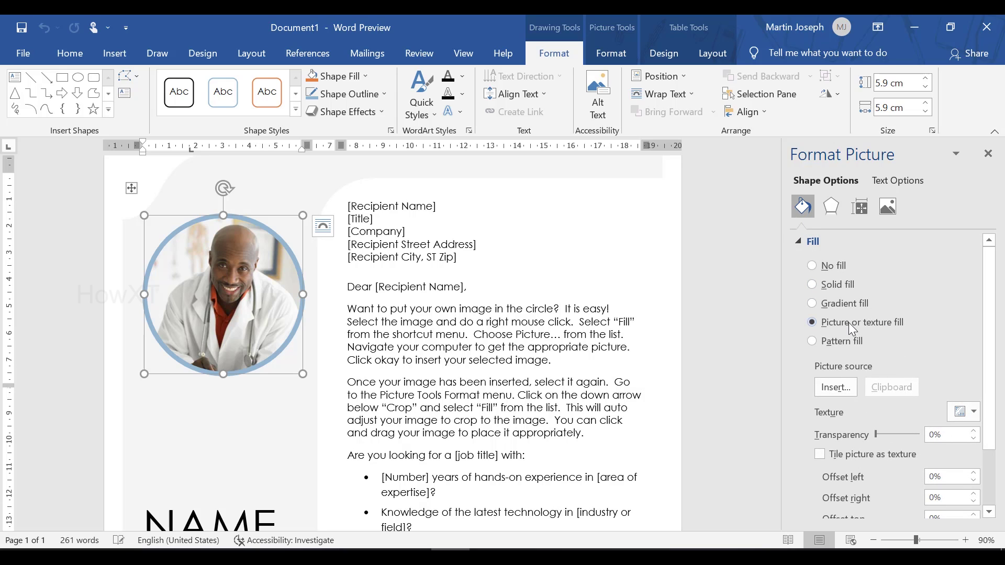
left_click(835, 390)
Fill the photo circle with Desktop picture '1' and narrow the shape to 5.48 cm wide
left_click(459, 274)
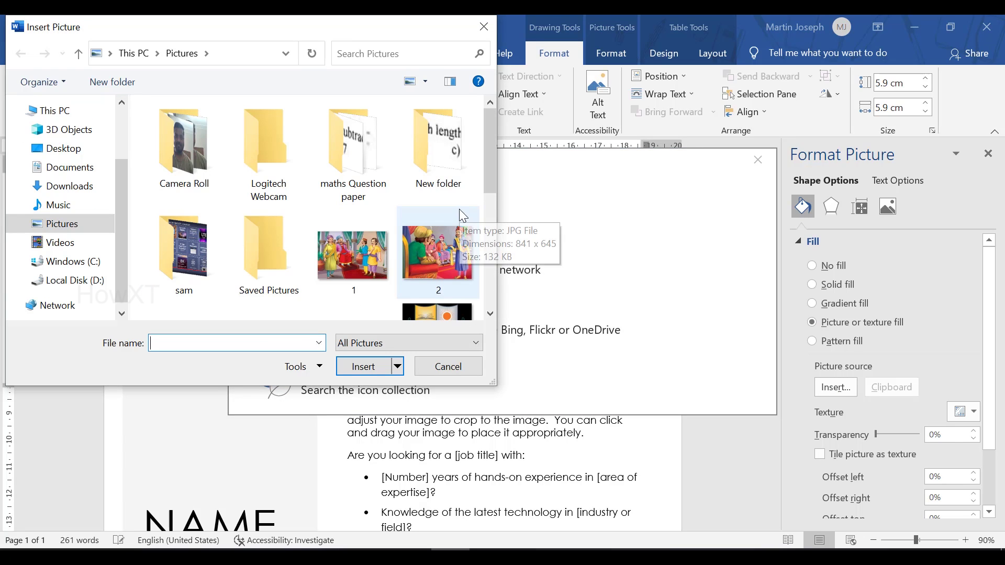
scroll(459, 209, "down", 5)
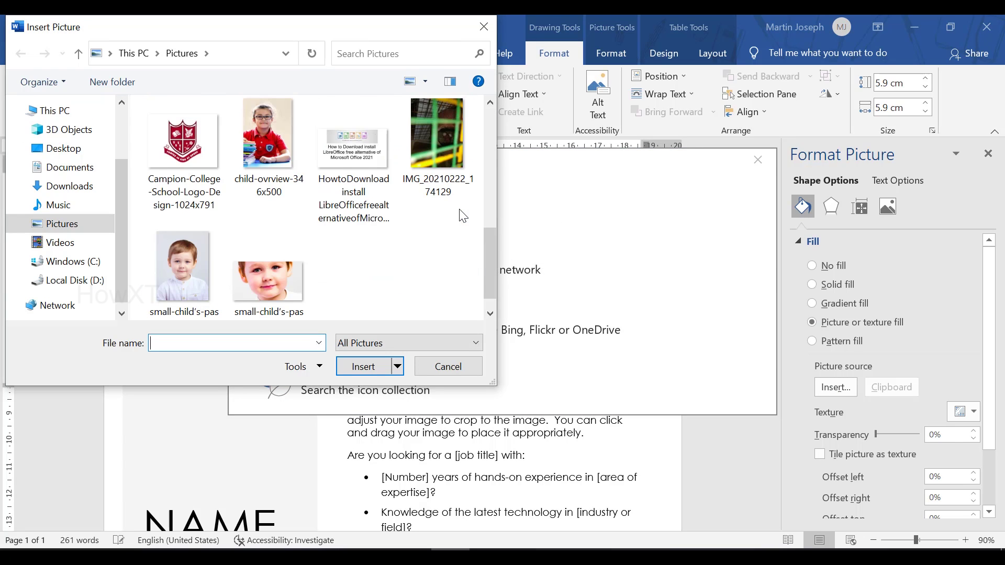
left_click(201, 262)
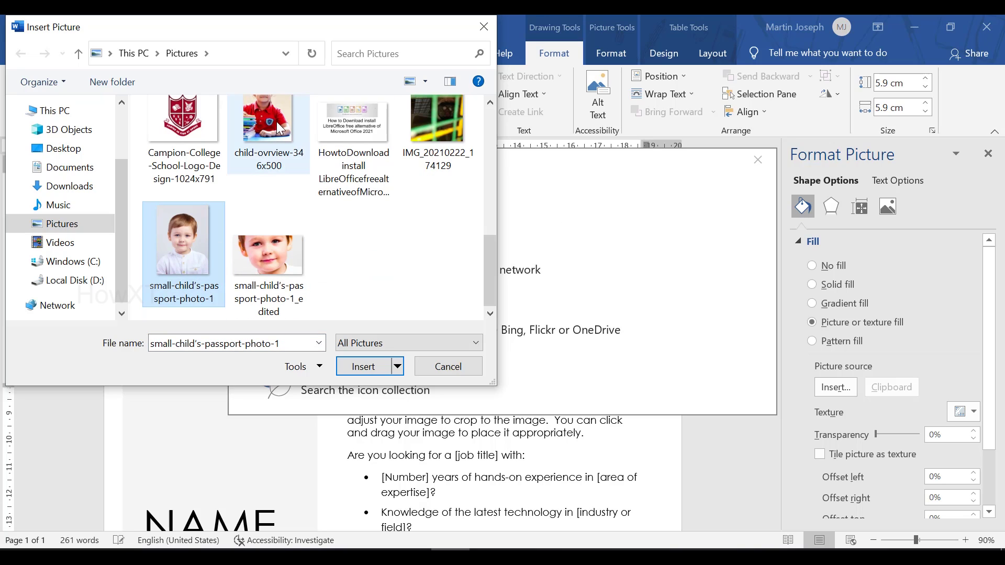
scroll(268, 181, "up", 3)
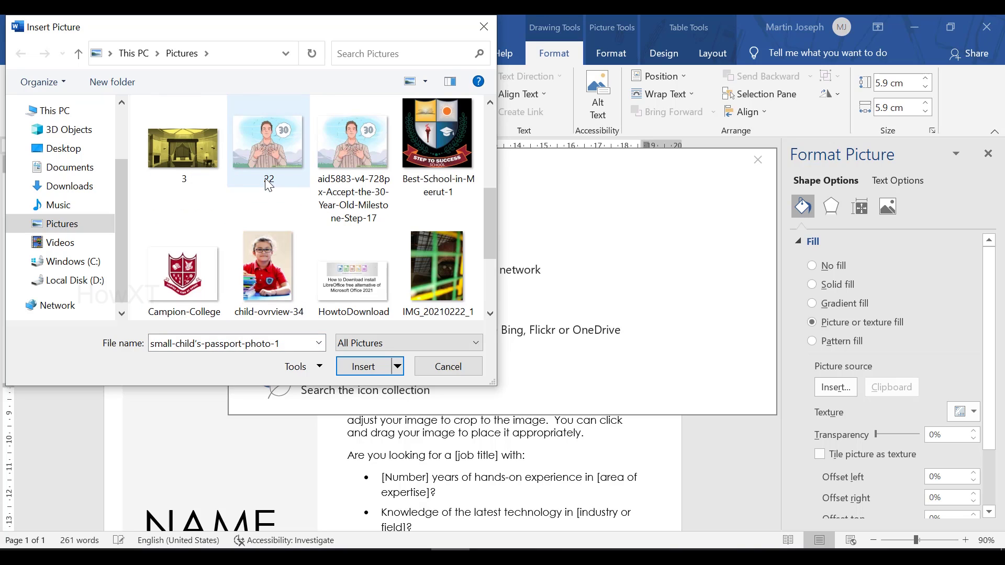
left_click(57, 148)
scroll(360, 172, "down", 3)
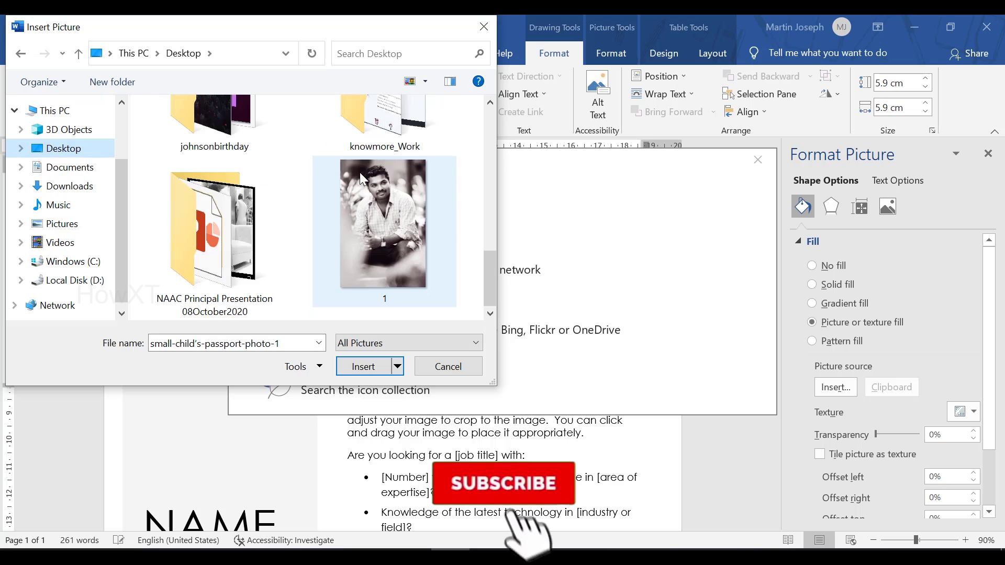
left_click(359, 172)
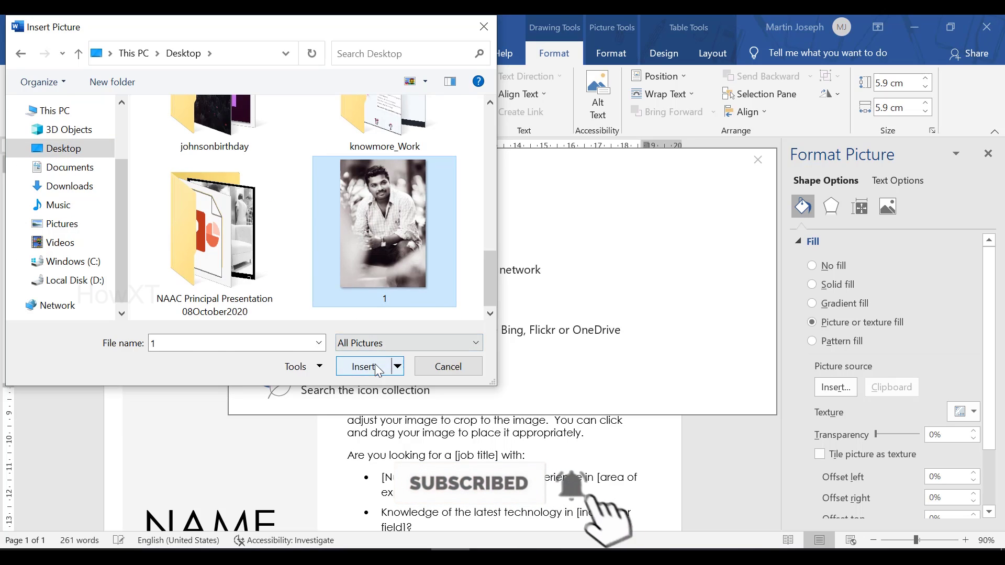
left_click(377, 368)
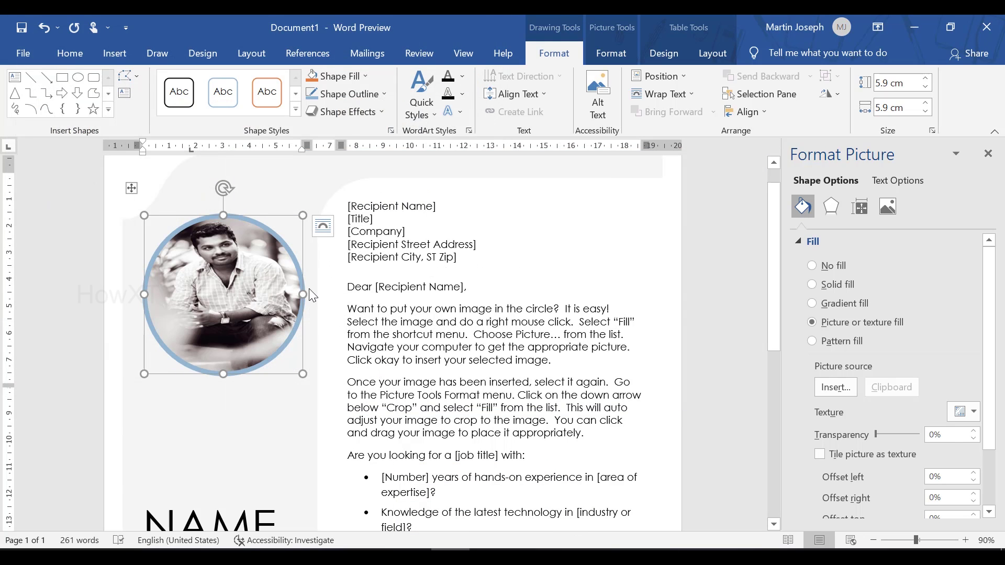
left_click_drag(302, 294, 296, 294)
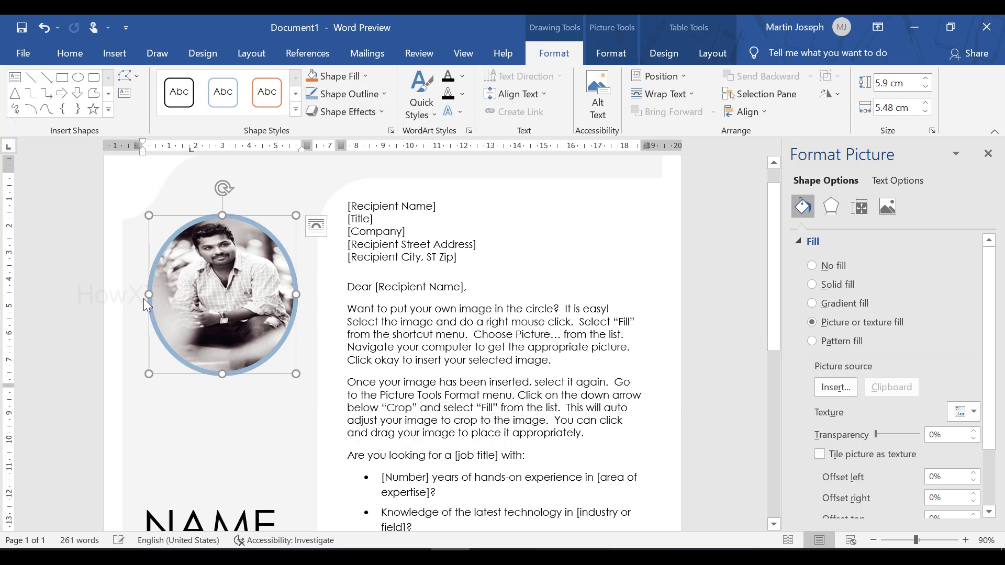
left_click(83, 305)
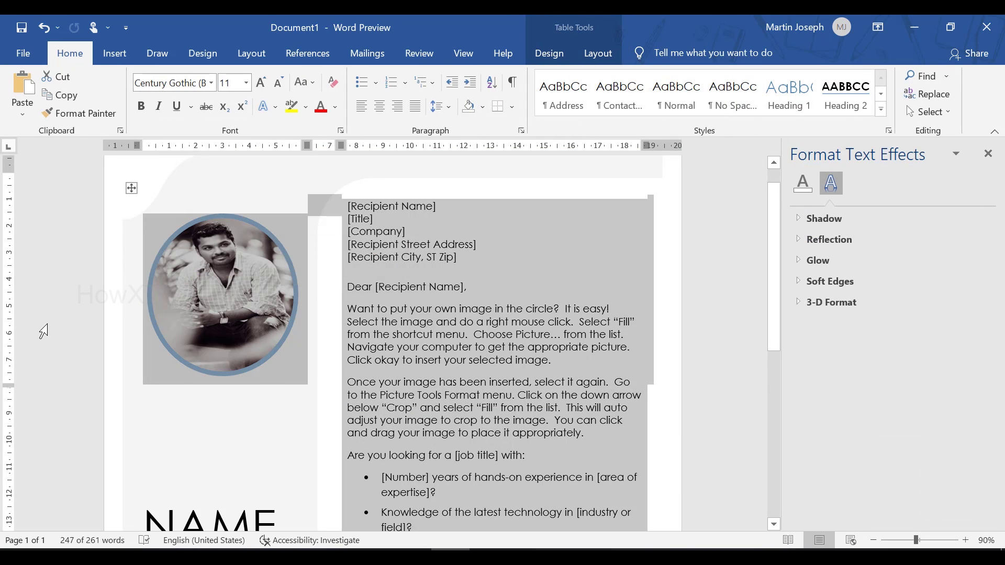
Delete the recipient name, title, company and address lines above the greeting
triple_click(584, 258)
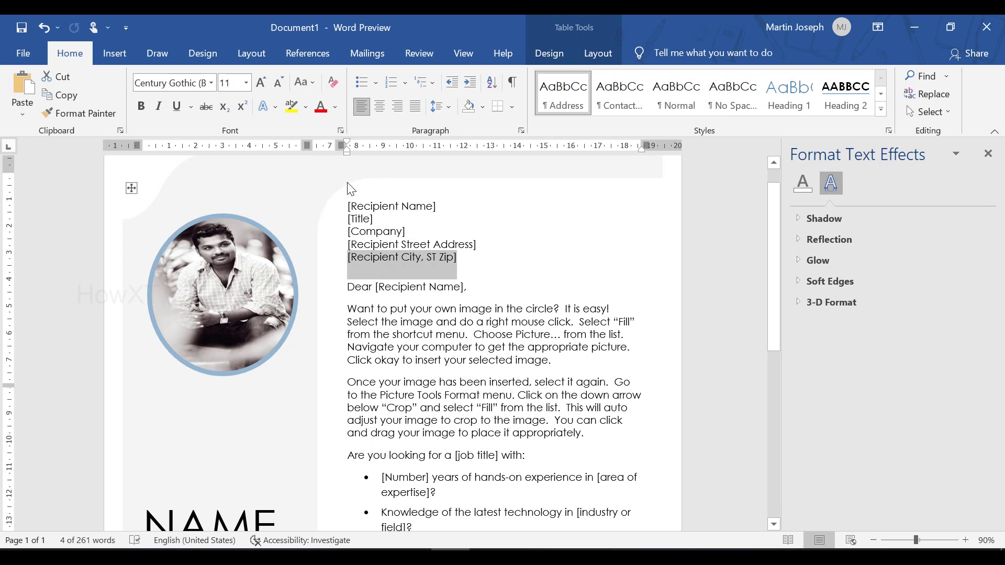
left_click(408, 173)
left_click(461, 222)
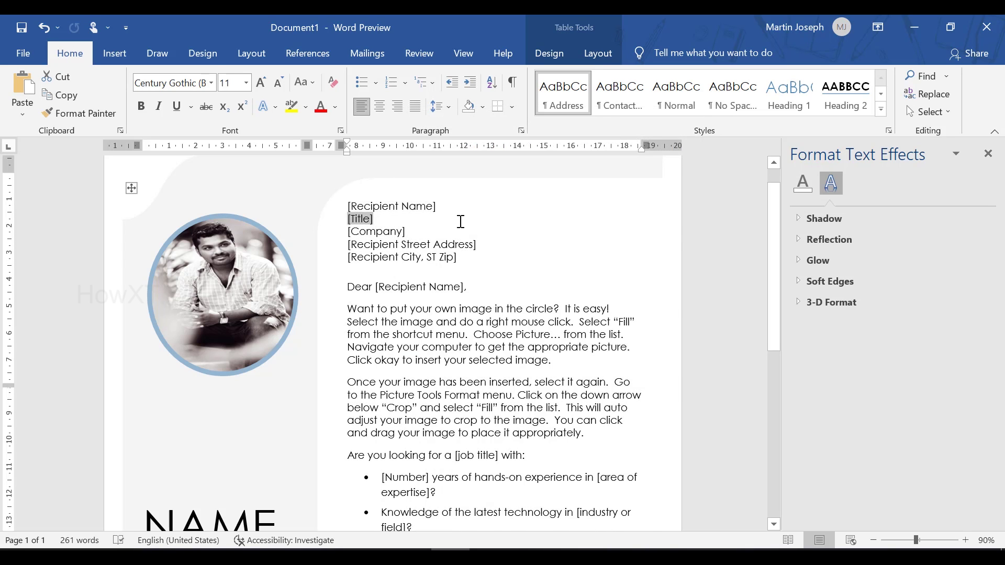
left_click(372, 208)
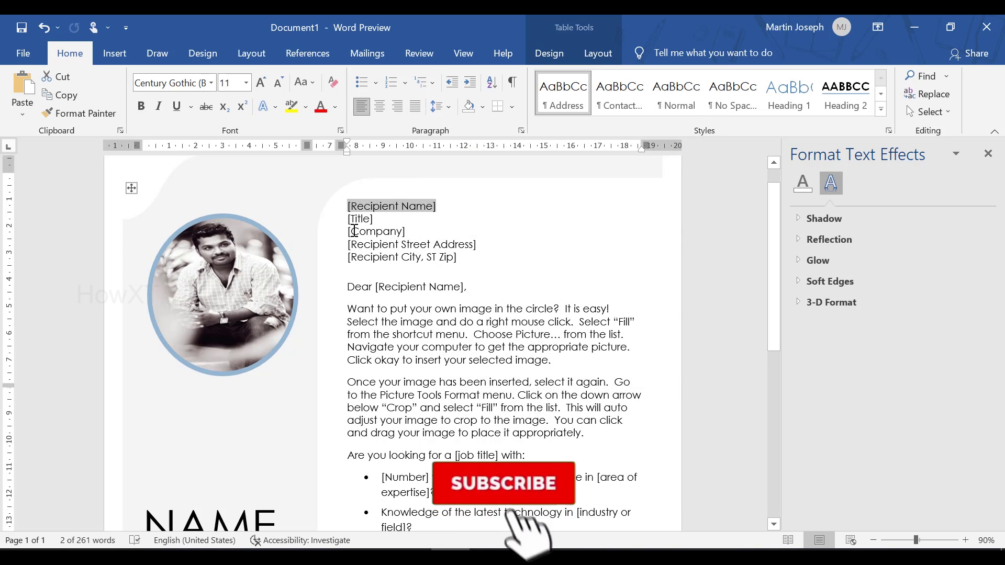
left_click(472, 256)
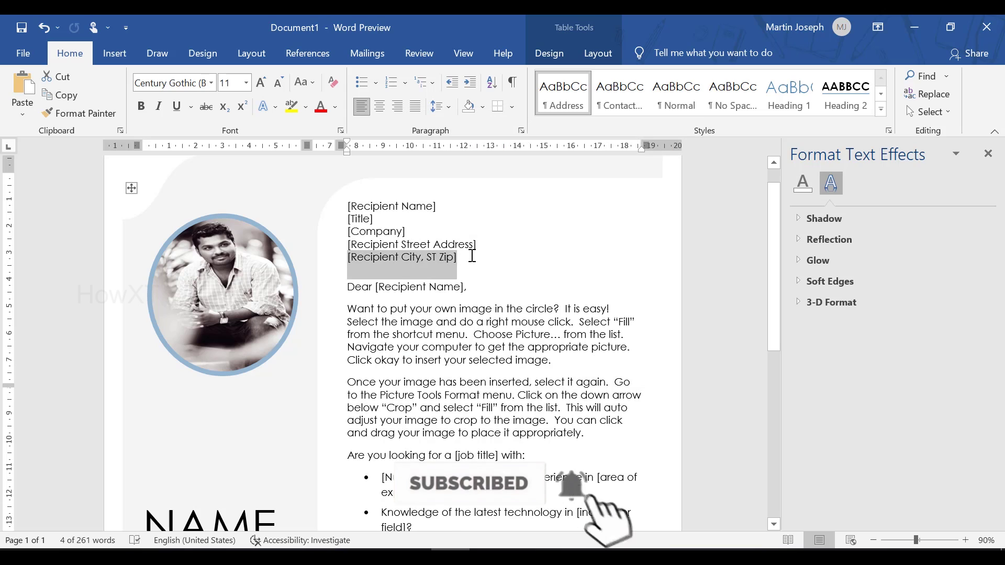
left_click_drag(348, 206, 482, 273)
key("Delete")
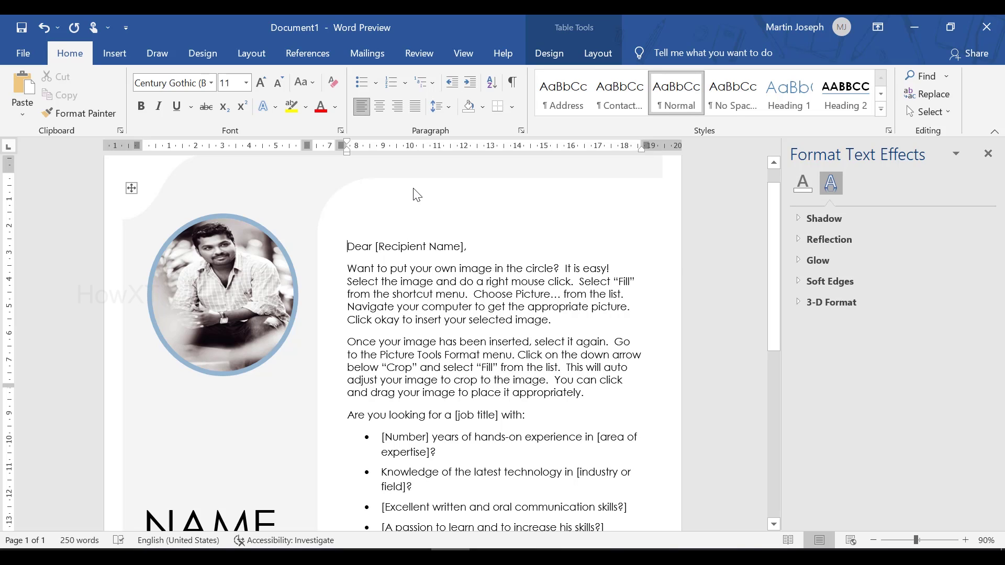
Insert a Simple Text Box quote above Dear and widen it to 11.04 cm
left_click(127, 59)
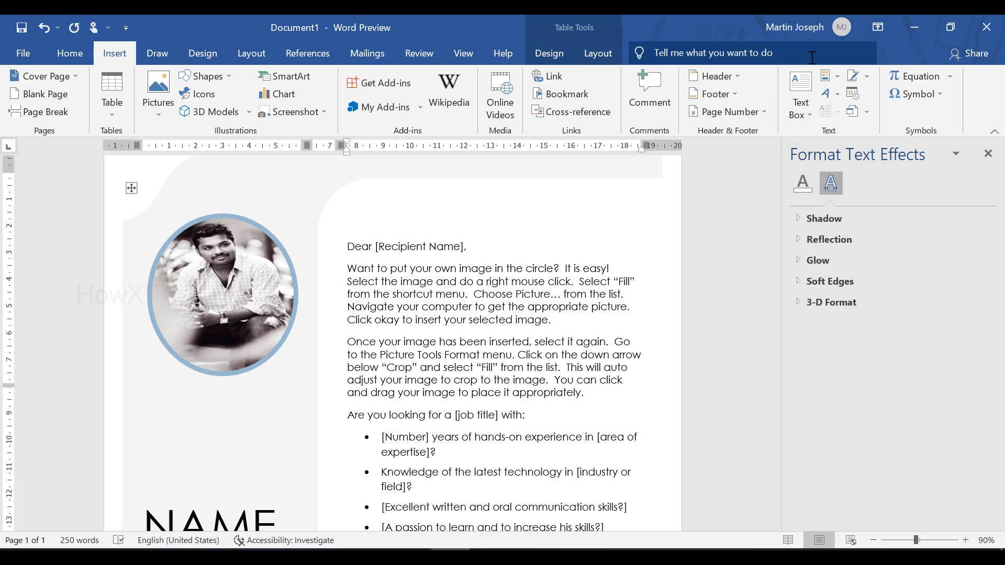
left_click(797, 87)
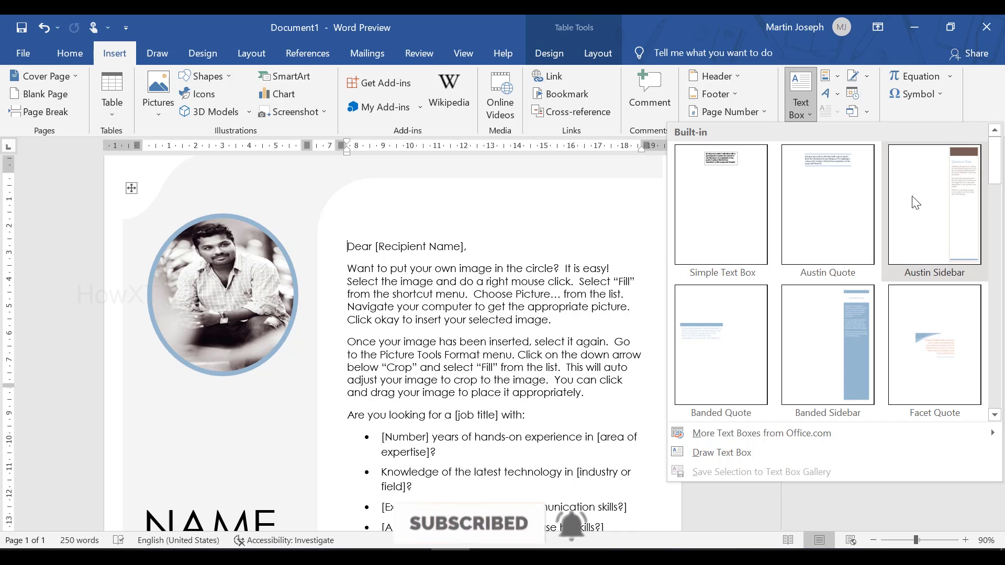
left_click(705, 159)
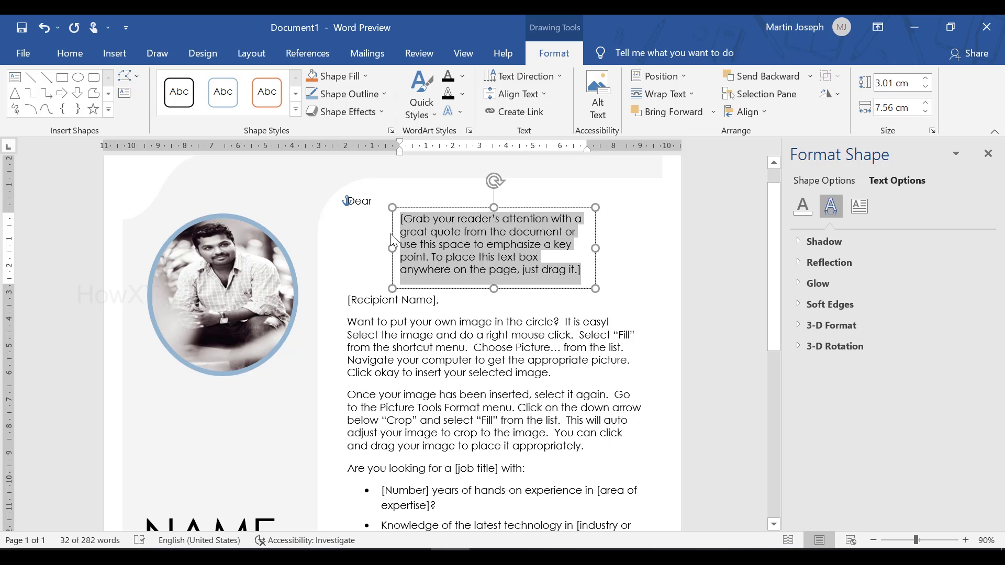
left_click_drag(391, 248, 341, 248)
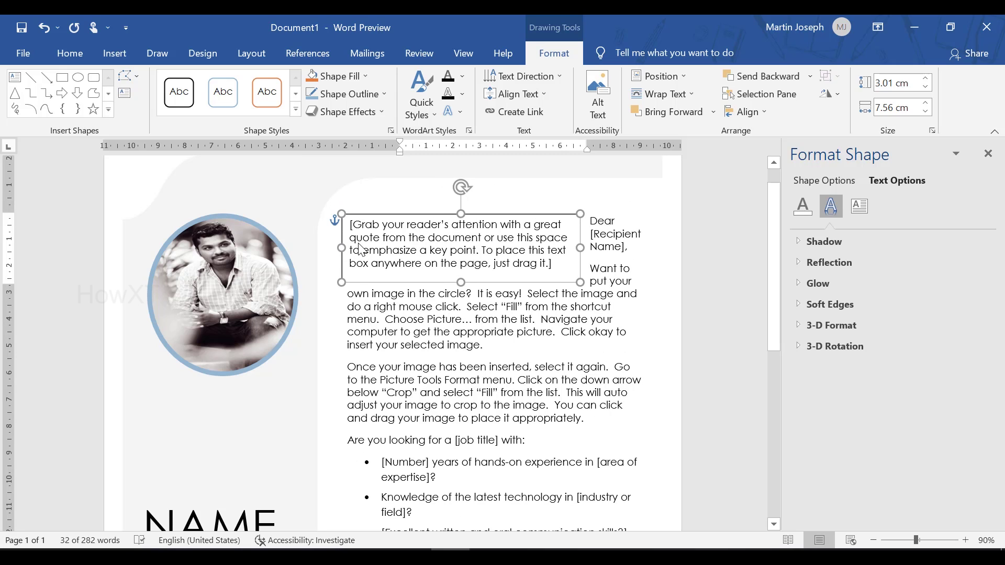
left_click_drag(587, 249, 638, 247)
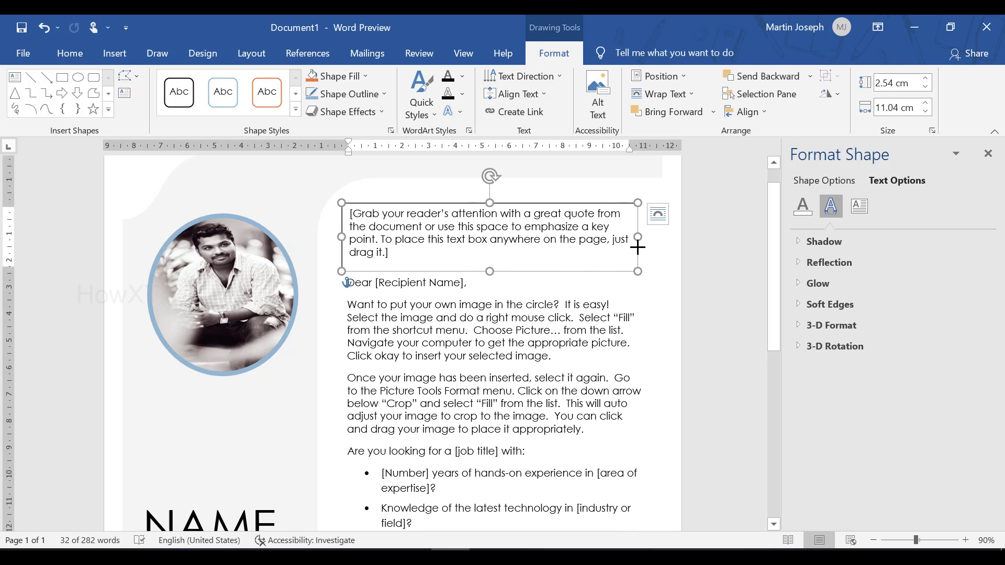
Replace NAME HERE with the applicant's name, shrunk to 36 pt to fit one line
scroll(638, 250, "down", 4)
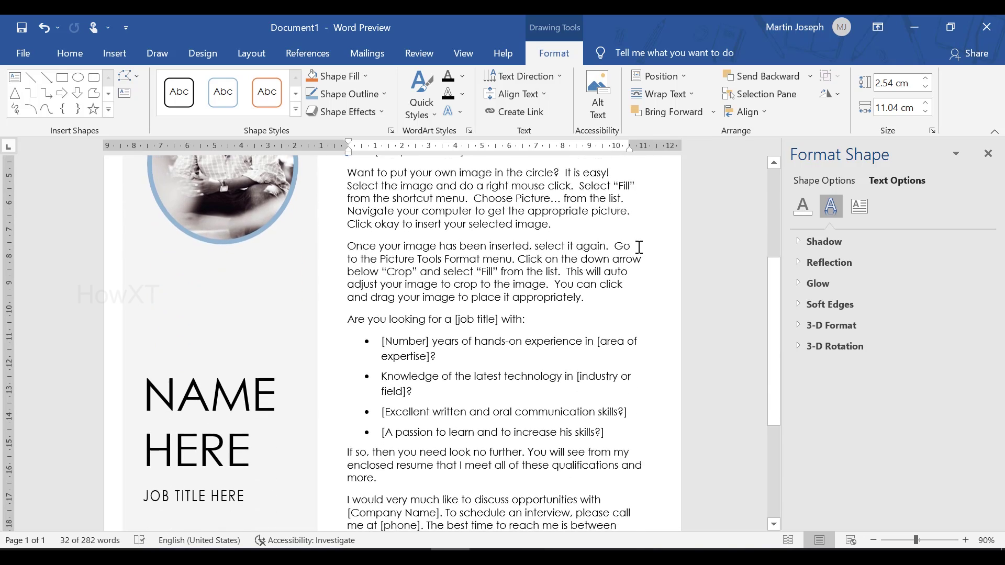
left_click(264, 361)
type("M")
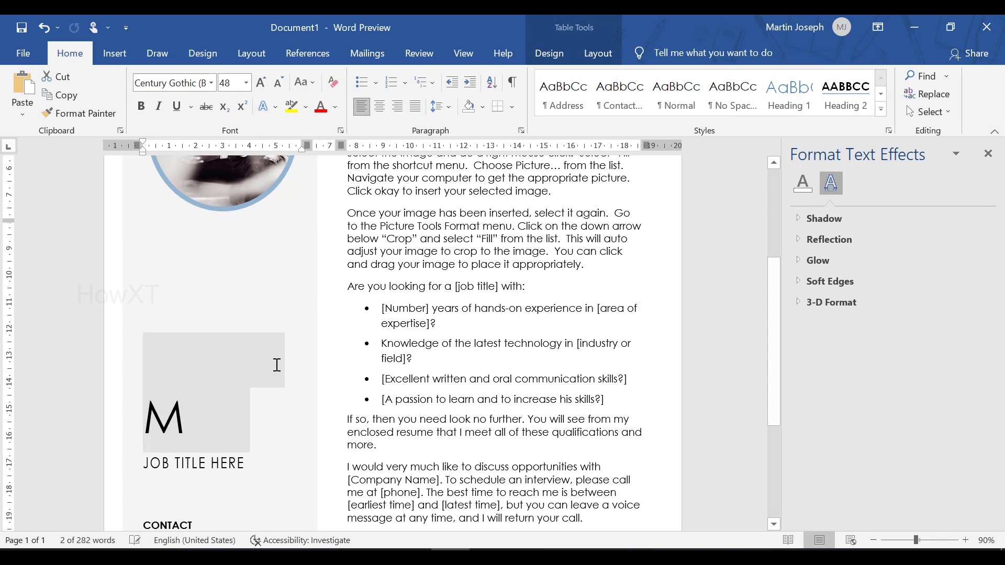
type("ARTIN")
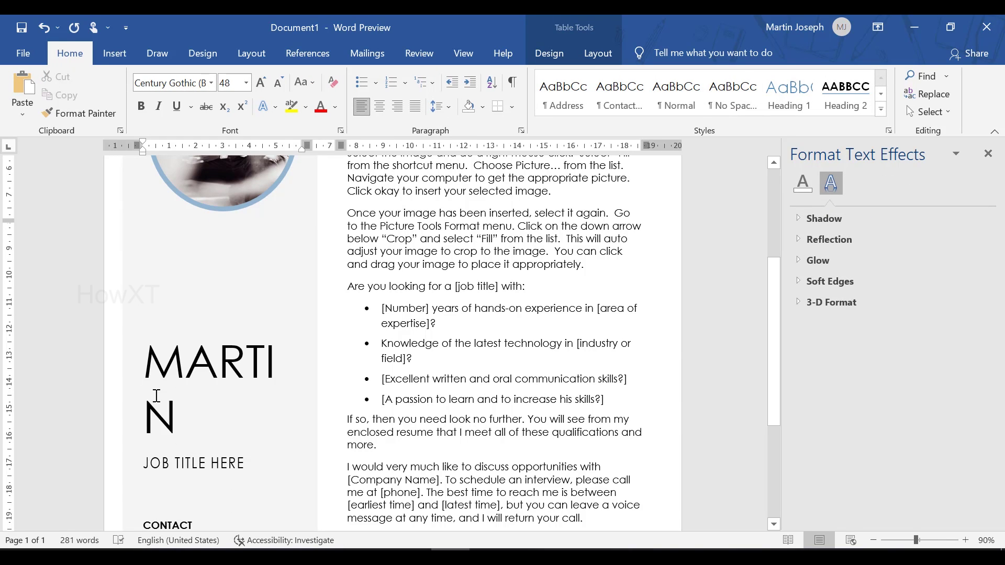
left_click_drag(153, 406, 145, 369)
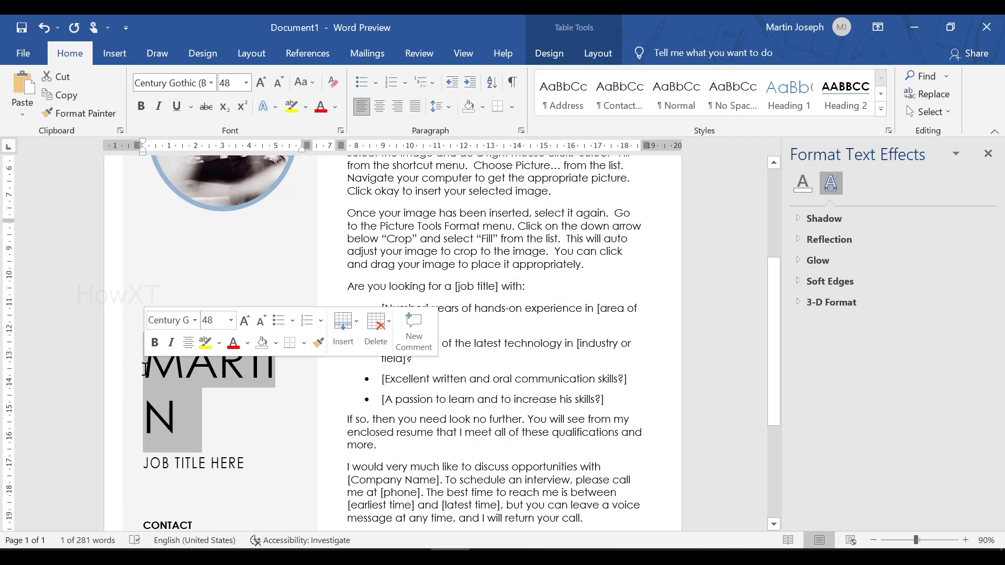
left_click(278, 82)
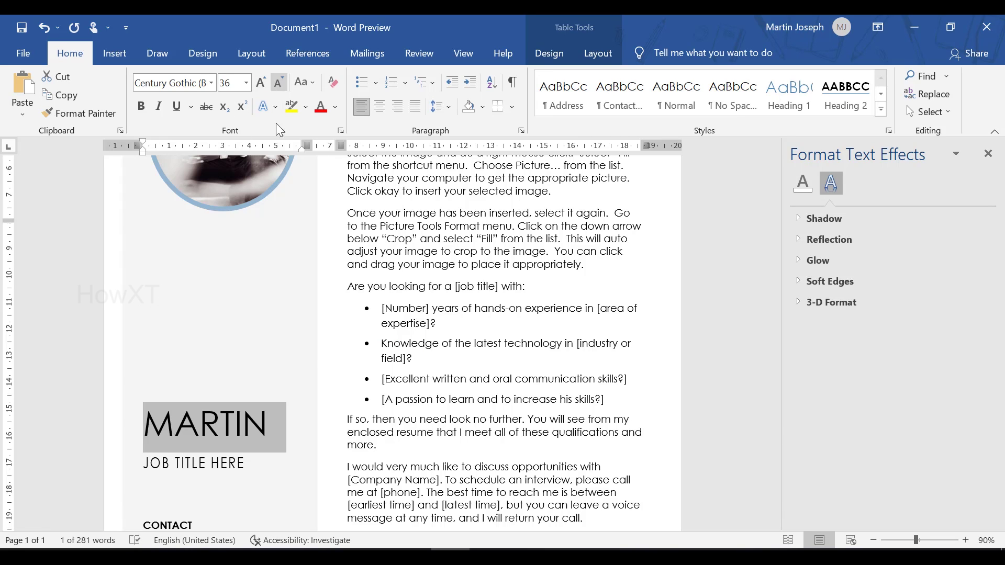
Set the job title to 'Software Engineer', correcting both misspellings from suggestions
triple_click(245, 467)
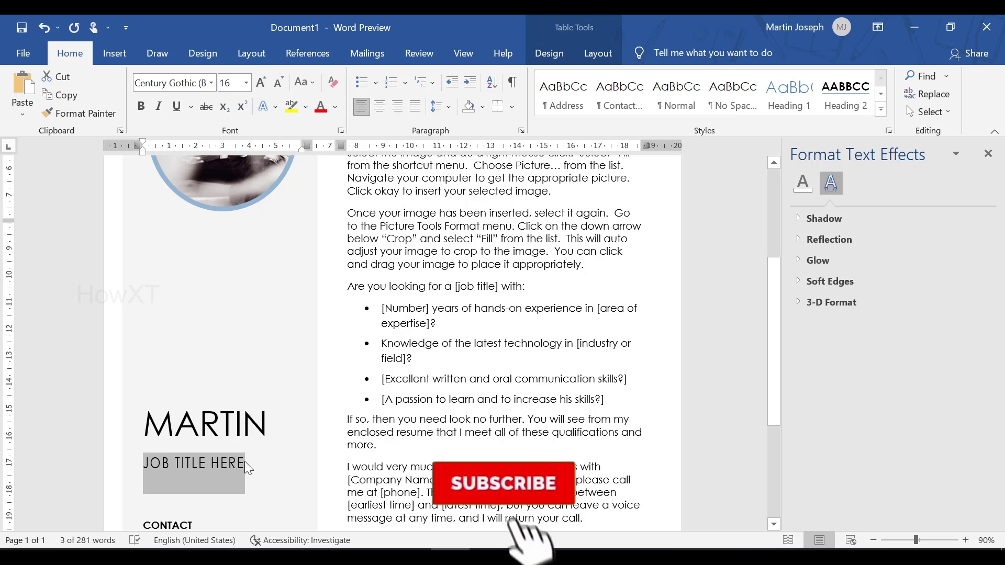
type("Sofi")
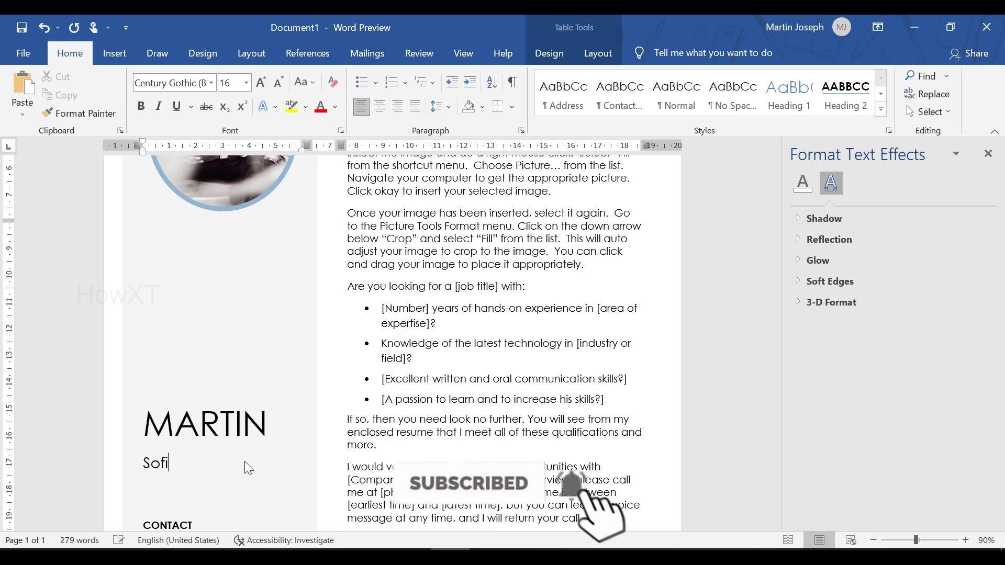
type("ware Enginner")
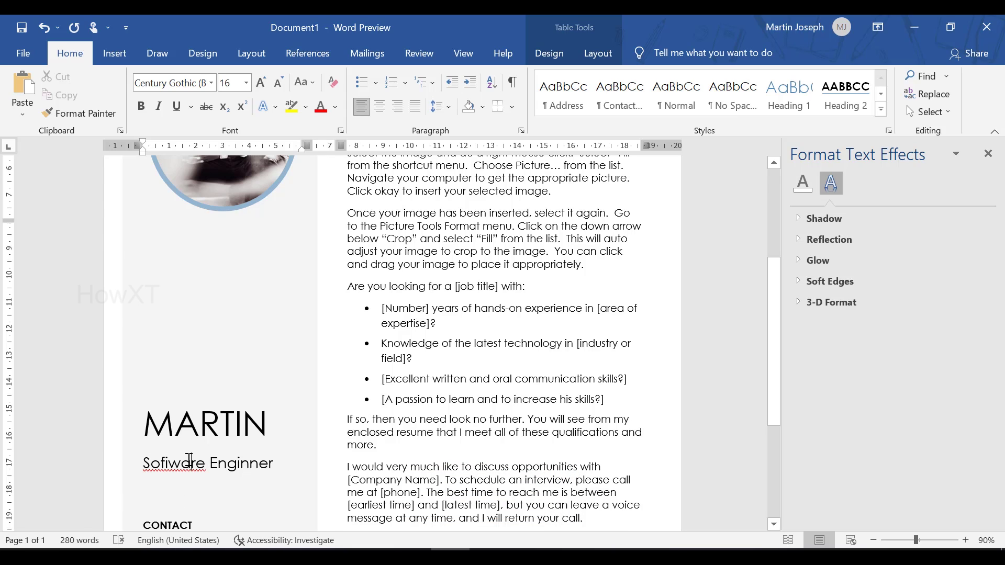
right_click(189, 461)
left_click(126, 180)
right_click(249, 469)
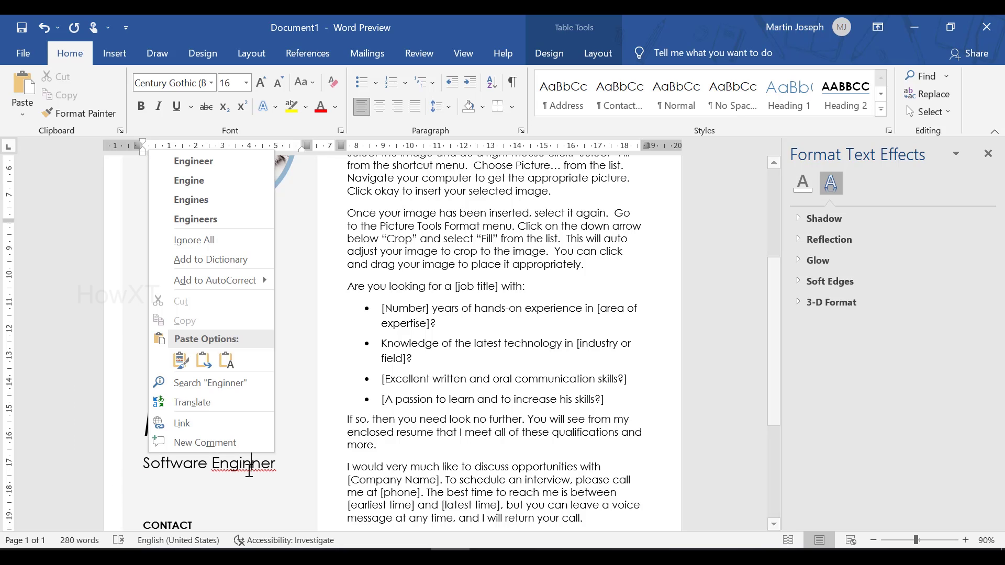
left_click(267, 161)
scroll(299, 453, "down", 3)
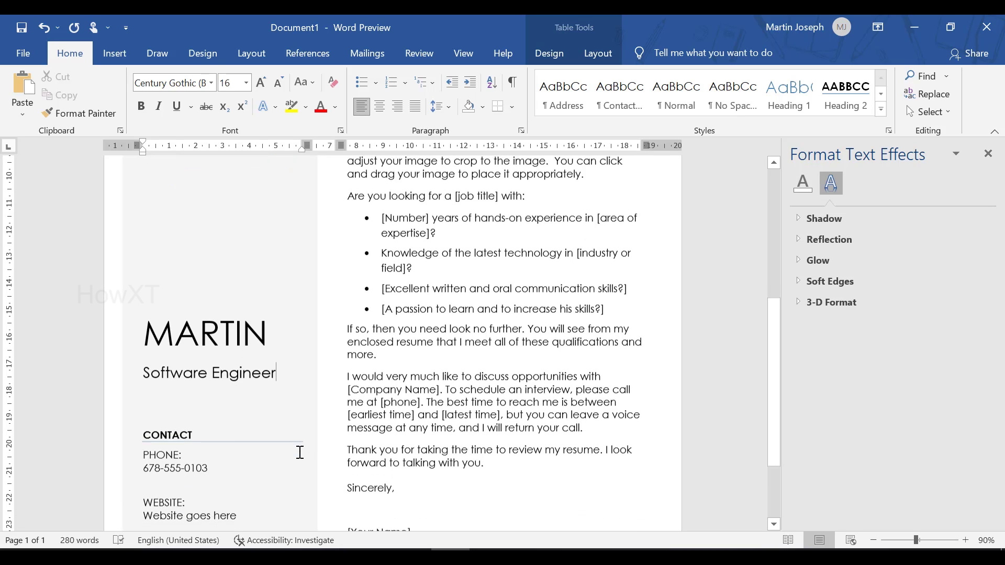
scroll(231, 457, "down", 3)
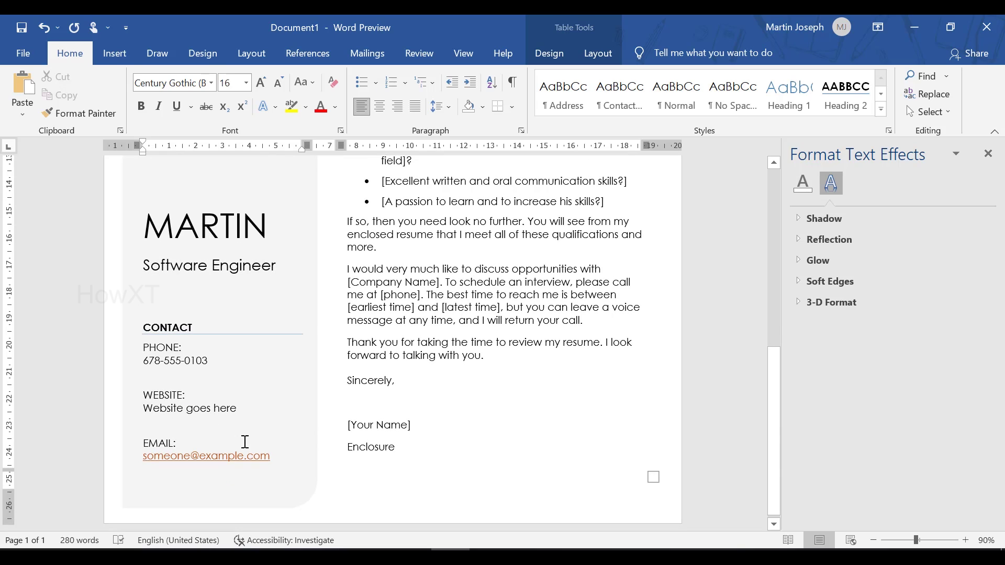
scroll(245, 442, "up", 12)
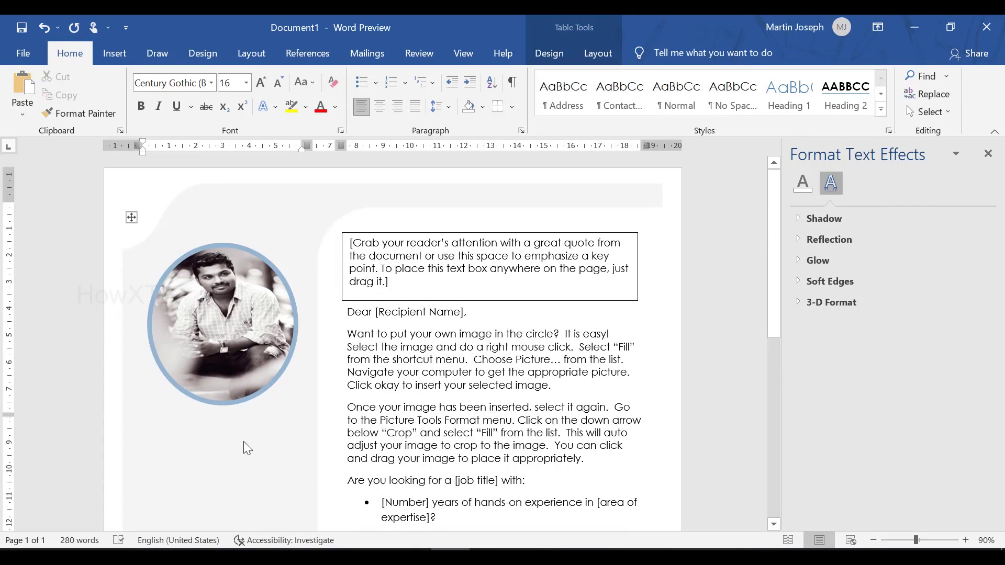
scroll(244, 441, "down", 11)
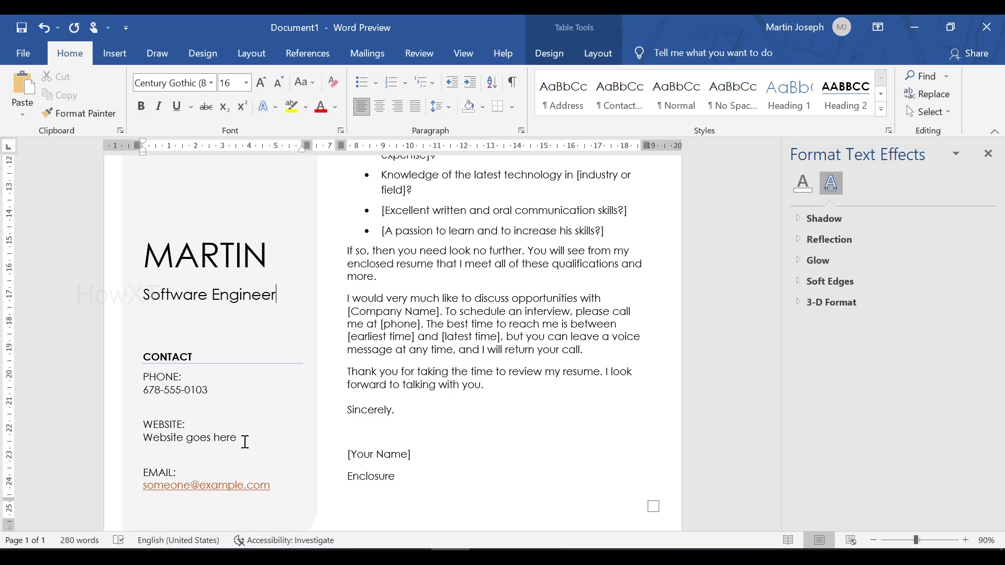
Close the Format Text Effects pane and create a new blank document
left_click(988, 154)
left_click(23, 44)
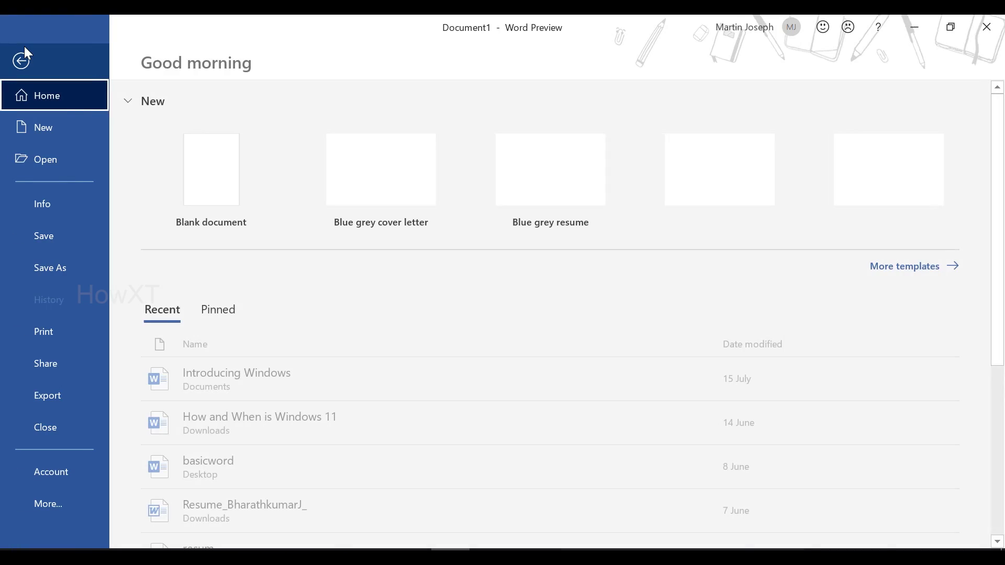
left_click(193, 163)
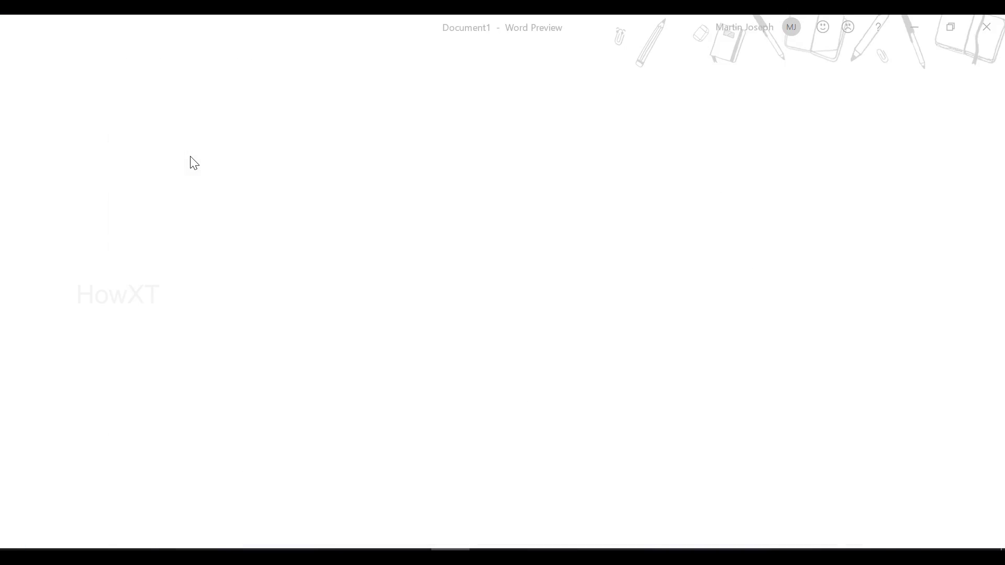
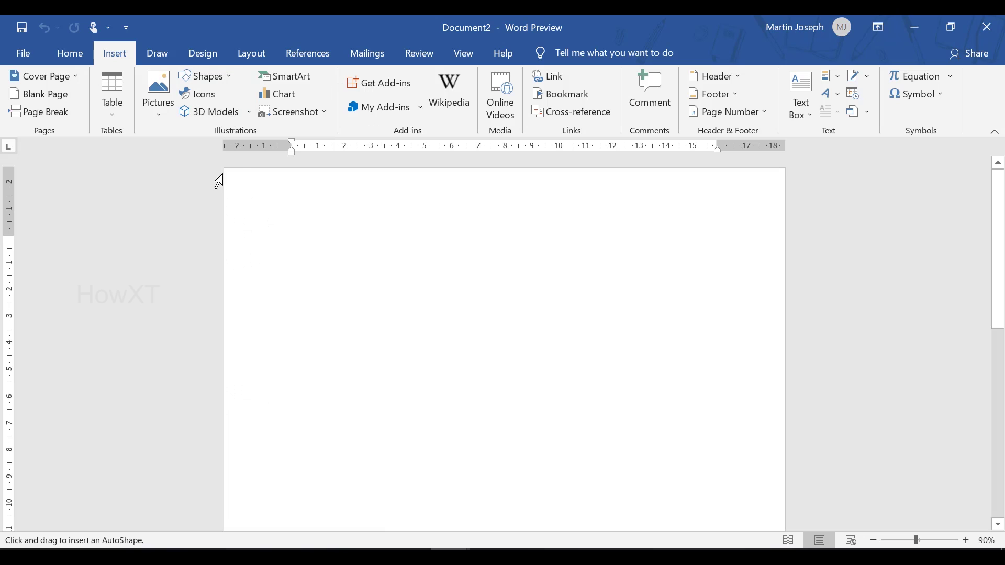
Draw a light peach rectangle across the page top with no outline, stretched to 21 cm wide
mouse_move(225, 169)
left_mouse_down()
mouse_move(401, 327)
mouse_move(788, 331)
left_mouse_up()
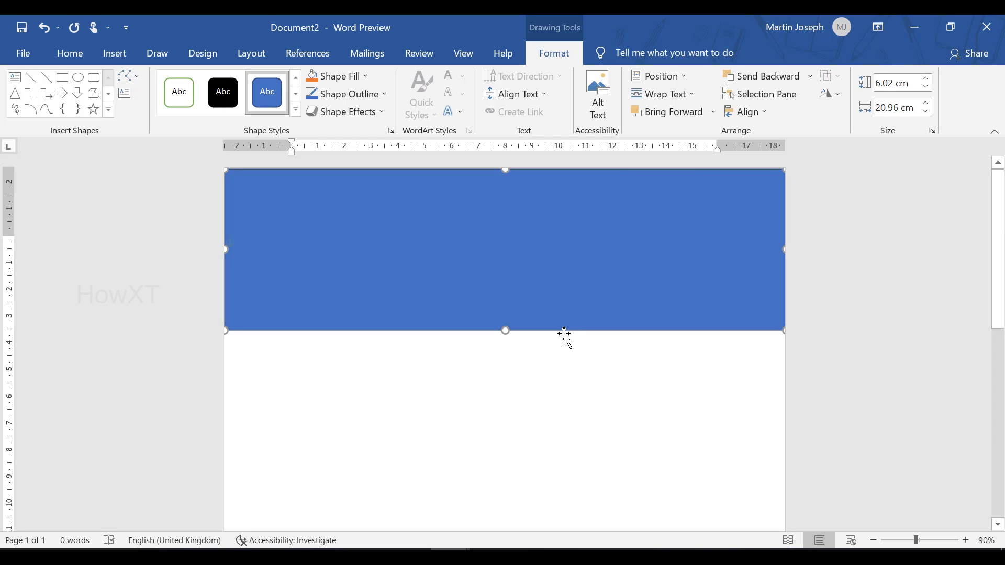
left_click(338, 78)
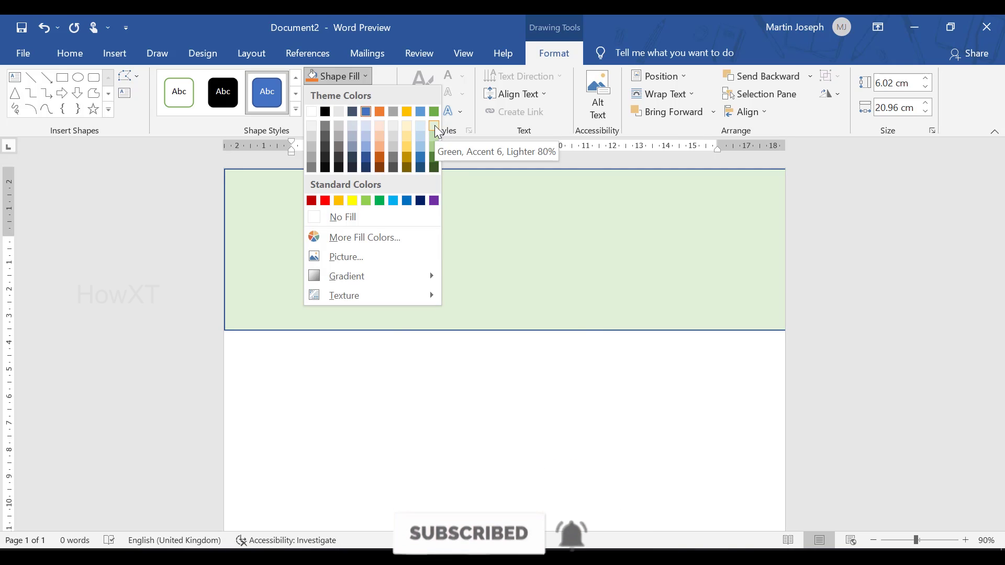
left_click(381, 126)
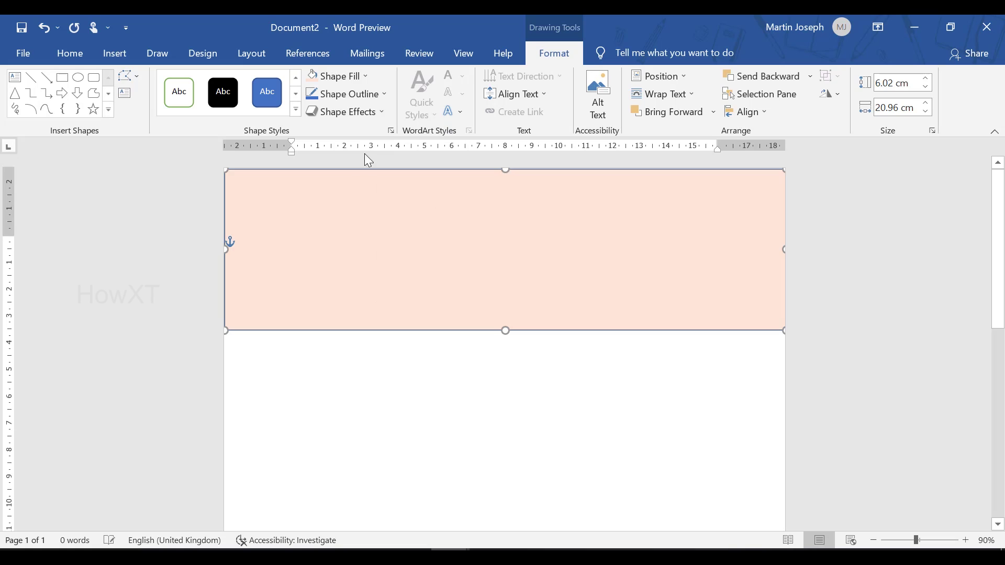
left_click(346, 95)
left_click(350, 230)
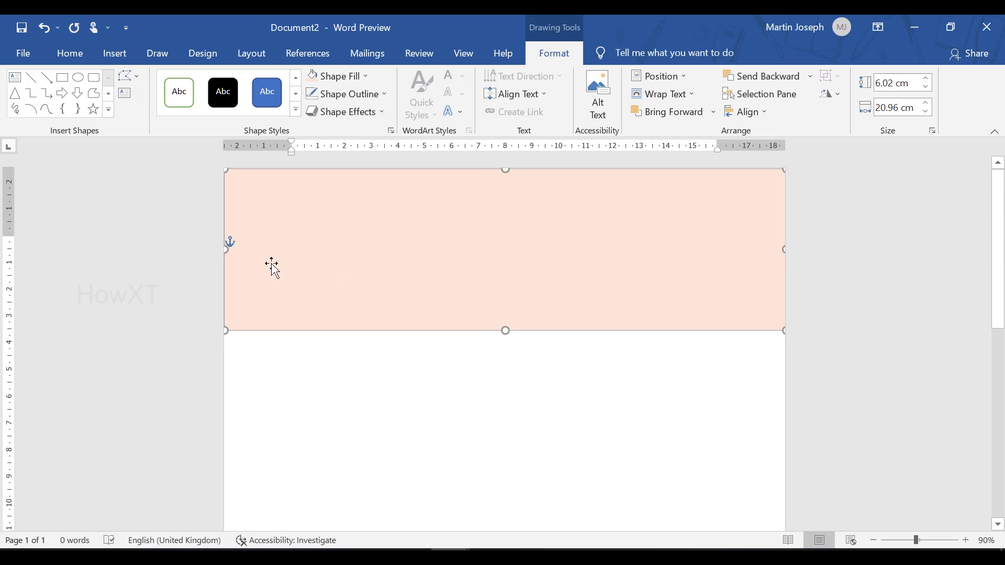
left_click_drag(226, 252, 224, 250)
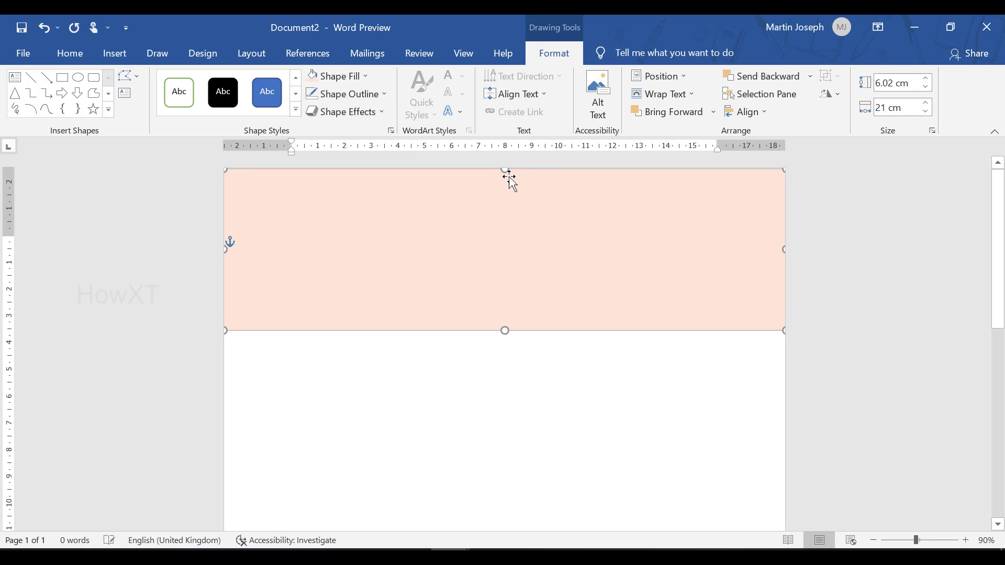
left_click(408, 384)
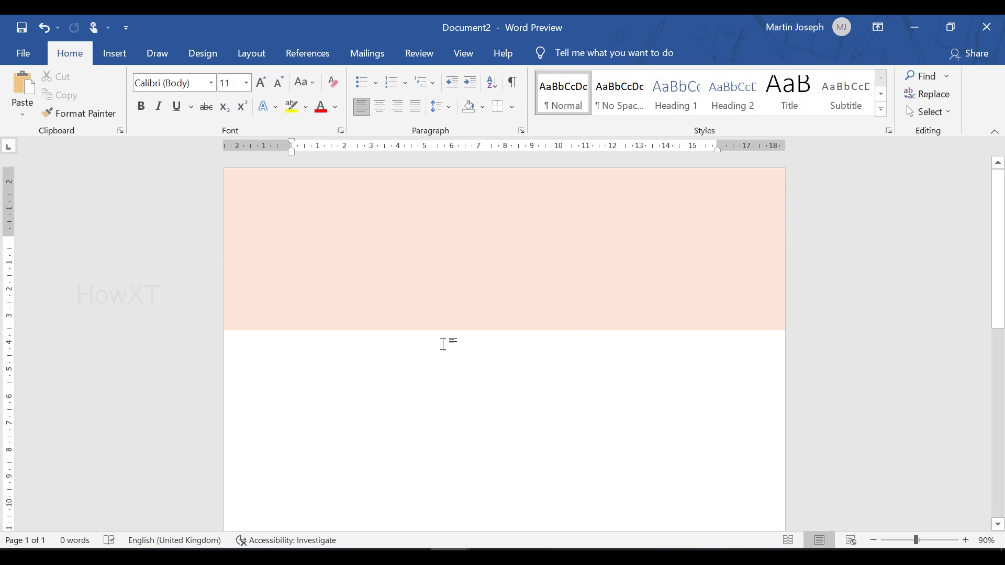
Draw an oval over the header's bottom edge, about 3.8 by 3.7 cm
left_click(114, 54)
left_click(198, 79)
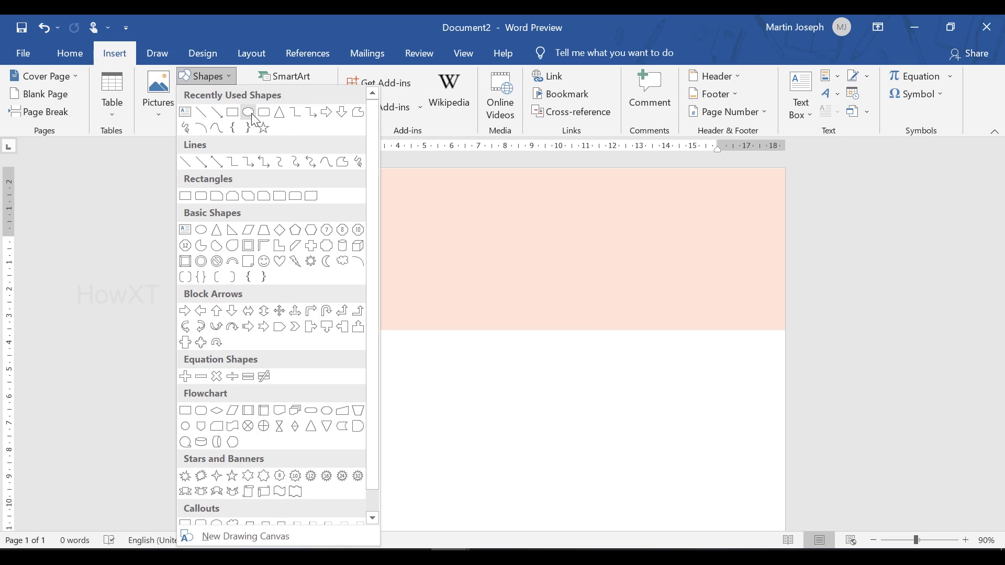
left_click(252, 115)
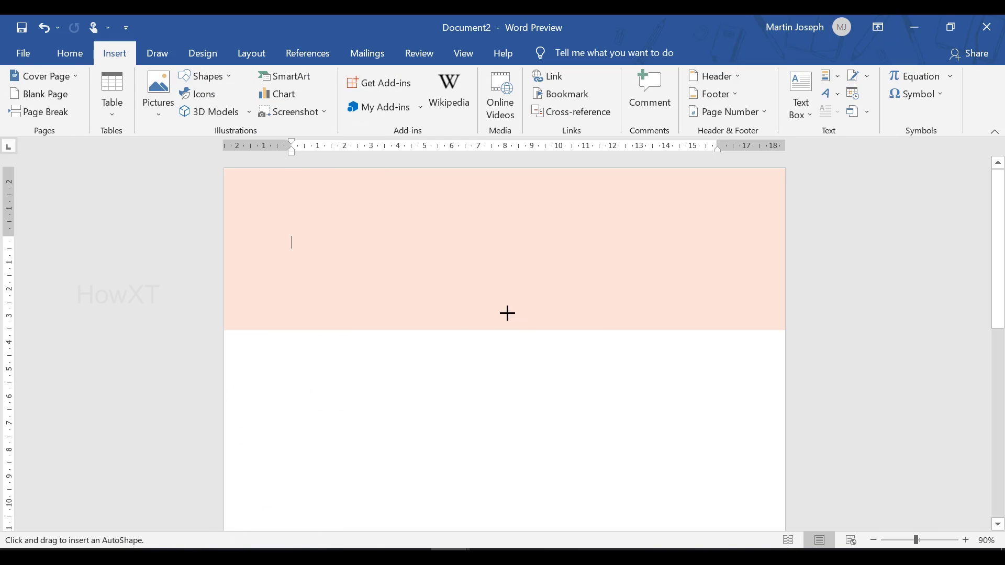
left_click_drag(464, 298, 554, 394)
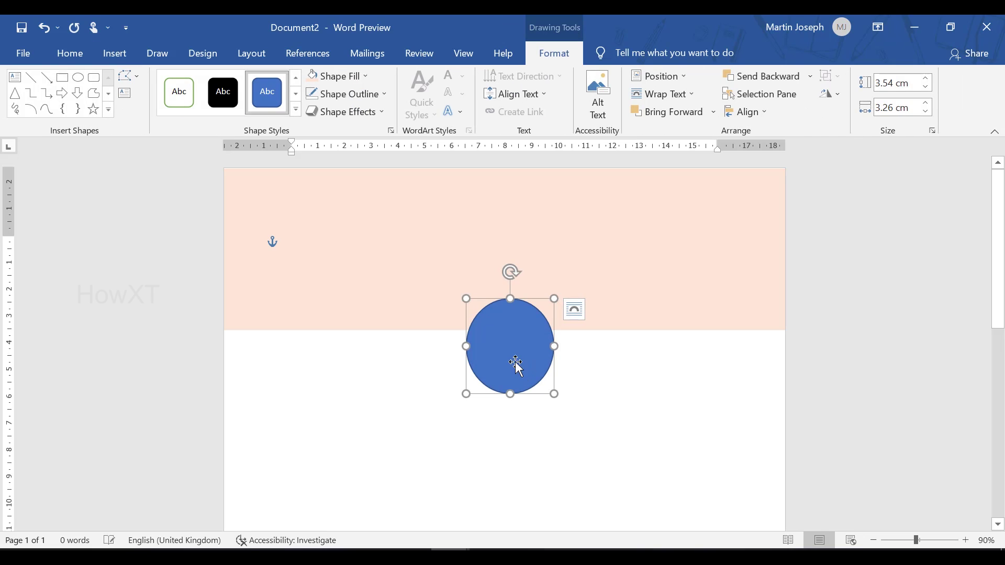
left_click_drag(516, 366, 513, 350)
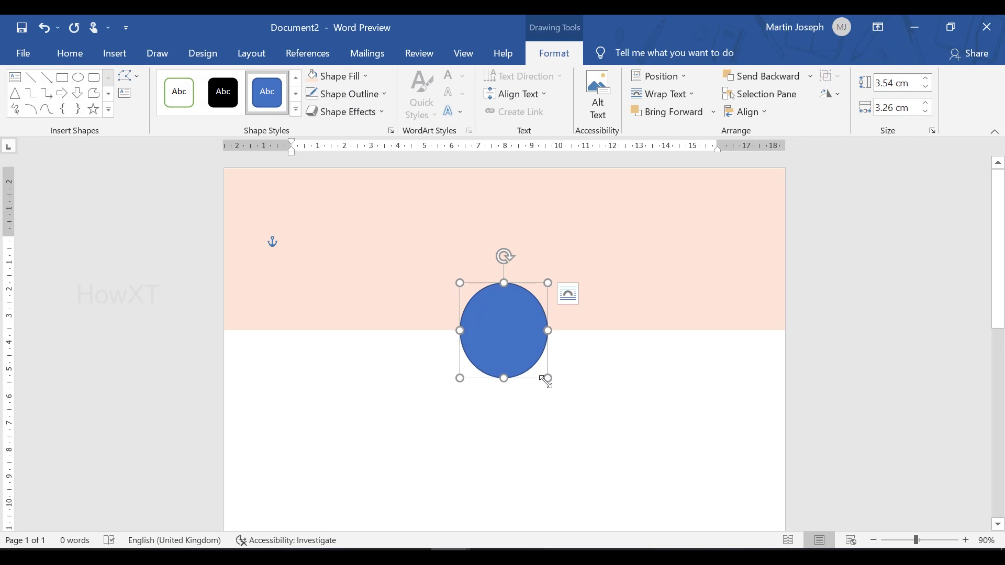
left_click_drag(547, 382, 556, 381)
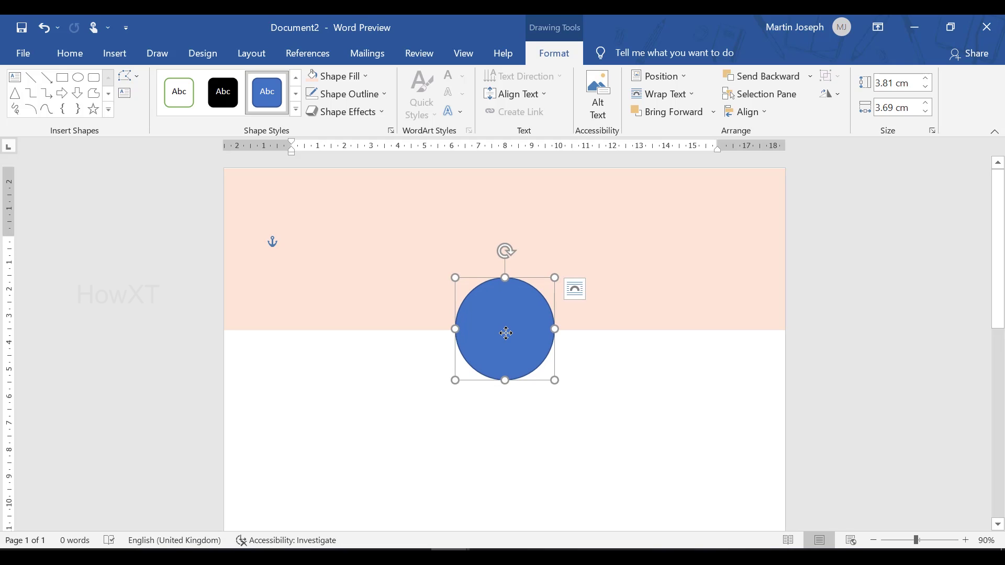
Fill the oval with the photo file '1' using picture fill in Format Shape
right_click(496, 334)
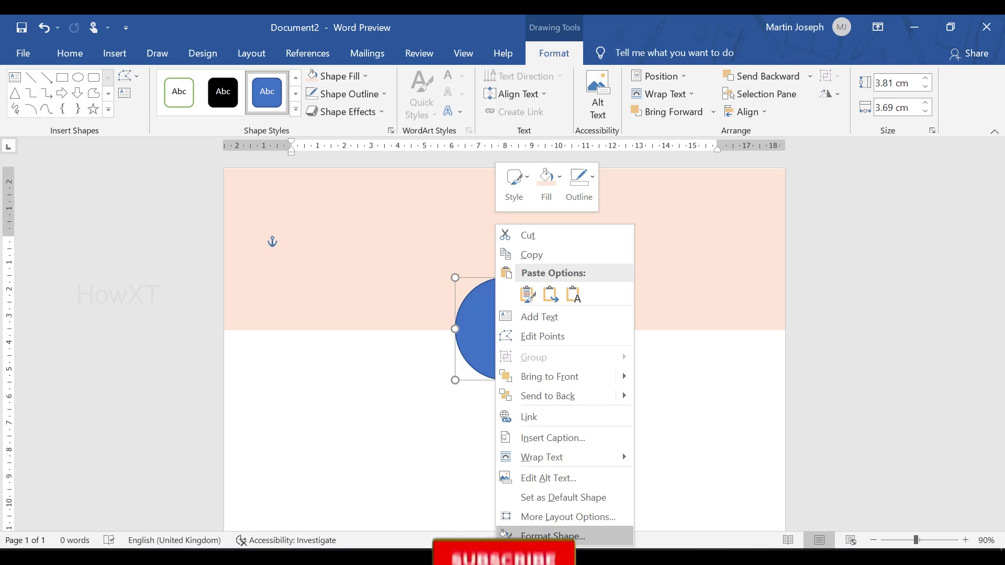
left_click(553, 536)
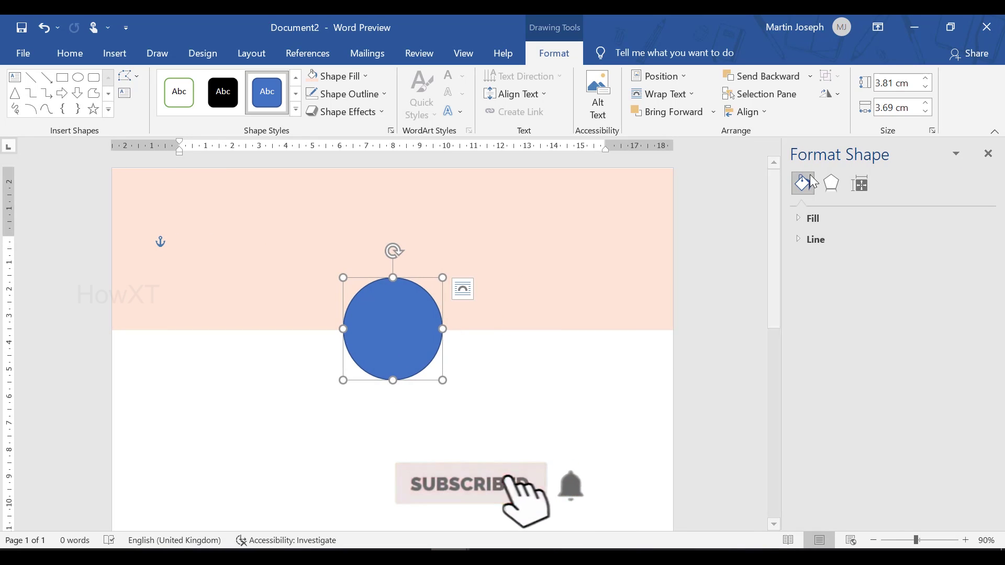
left_click(799, 219)
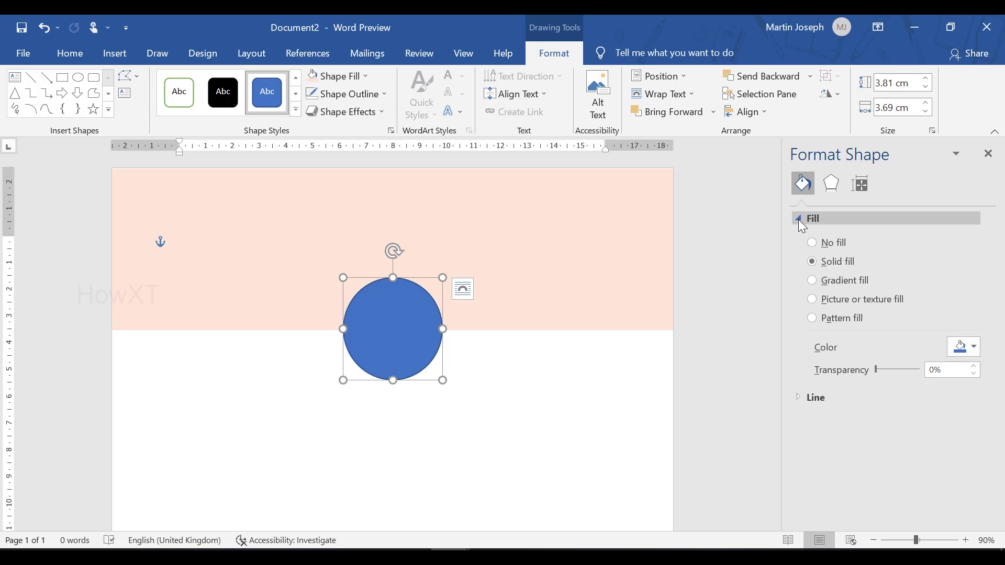
left_click(816, 298)
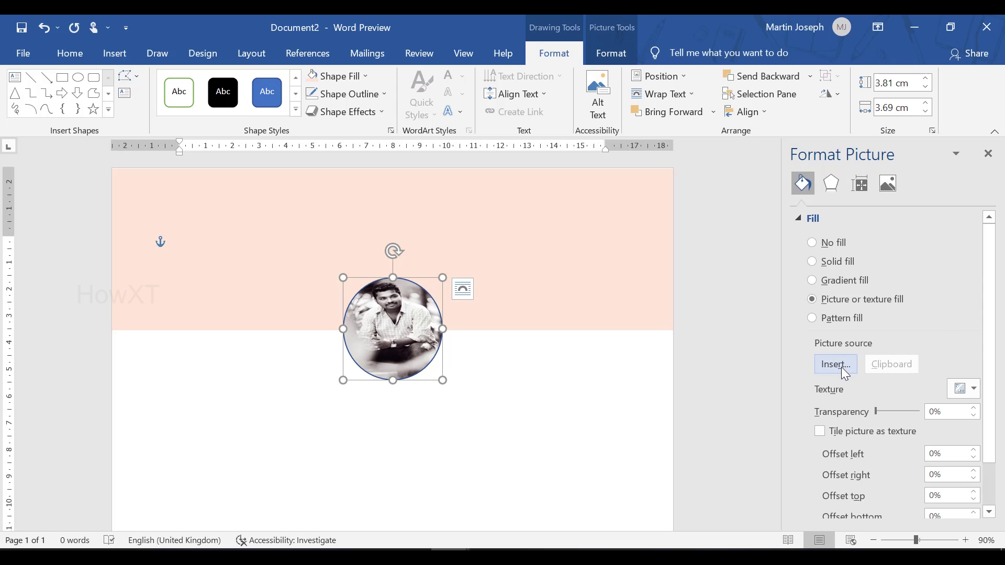
left_click(836, 365)
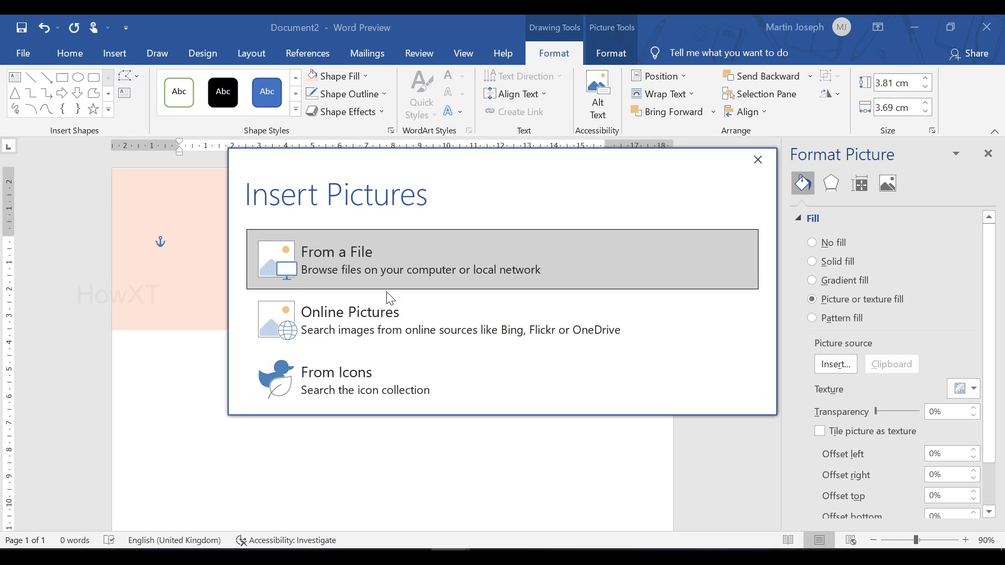
left_click(383, 394)
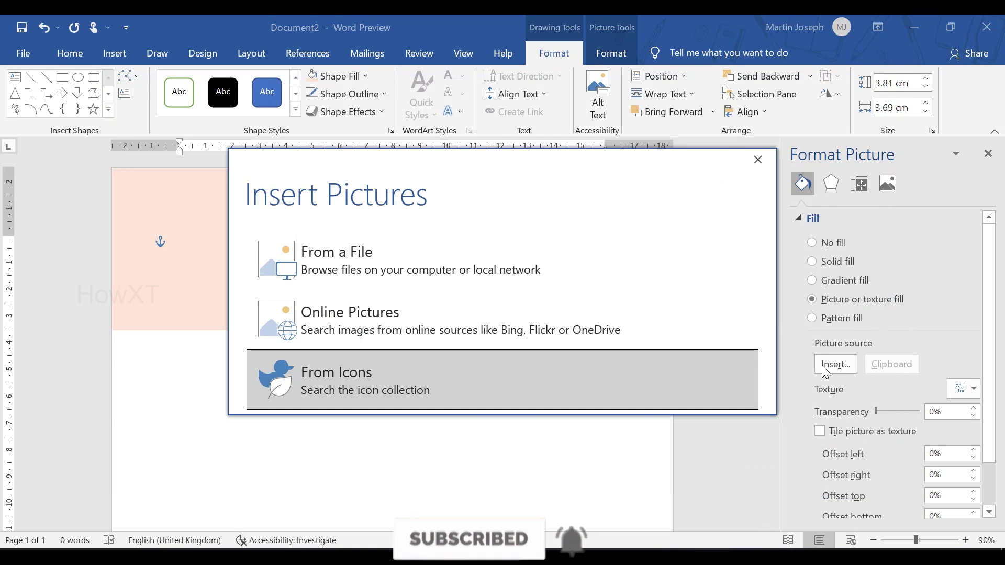
left_click(384, 254)
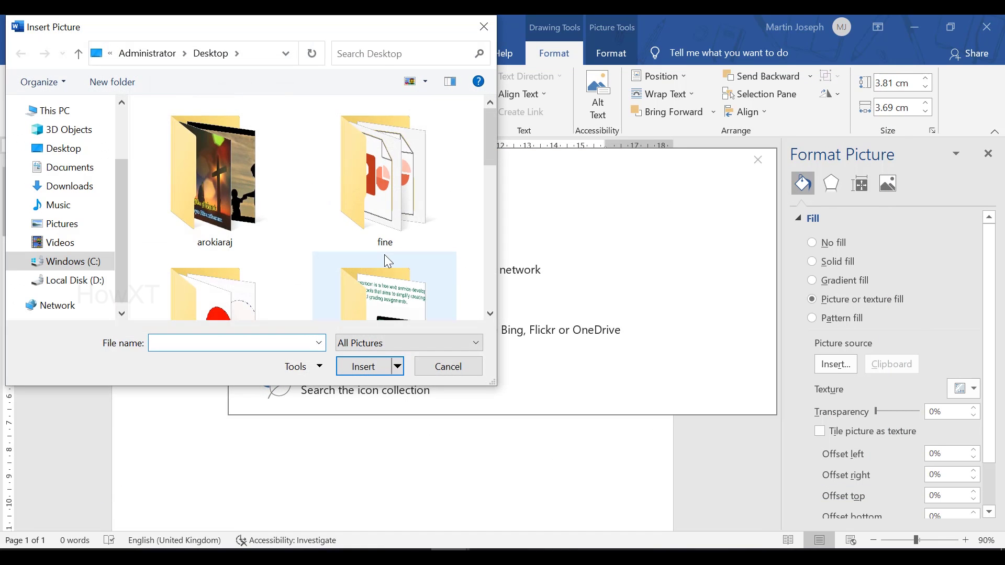
scroll(384, 255, "down", 5)
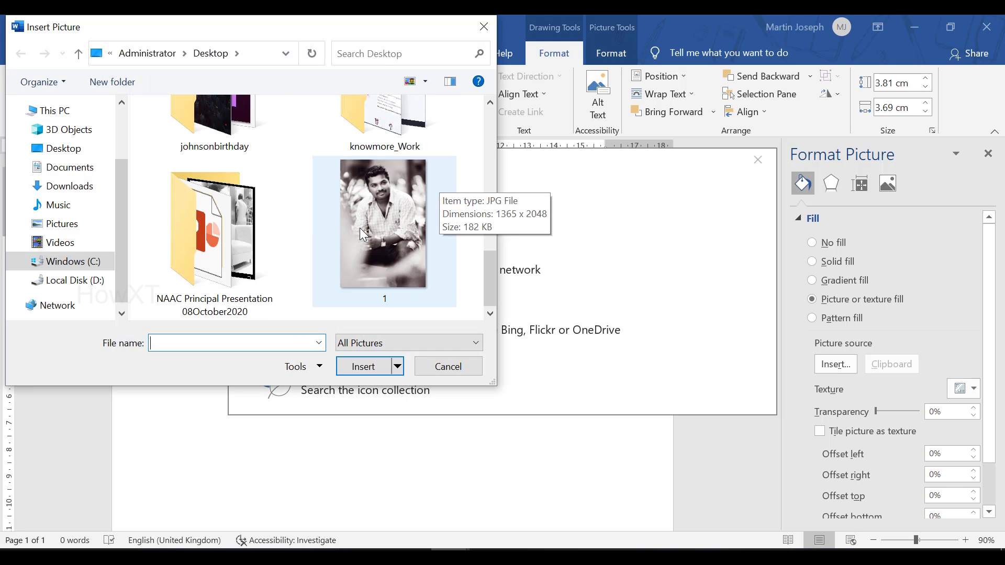
left_click(360, 228)
left_click(368, 368)
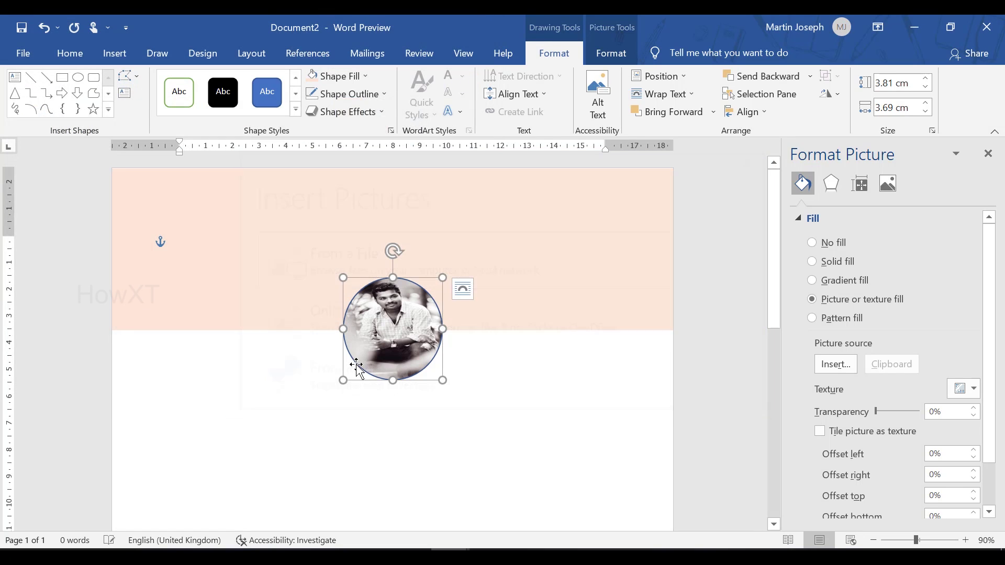
Narrow the photo circle to 3.44 cm wide and remove its outline
left_click_drag(440, 329, 438, 328)
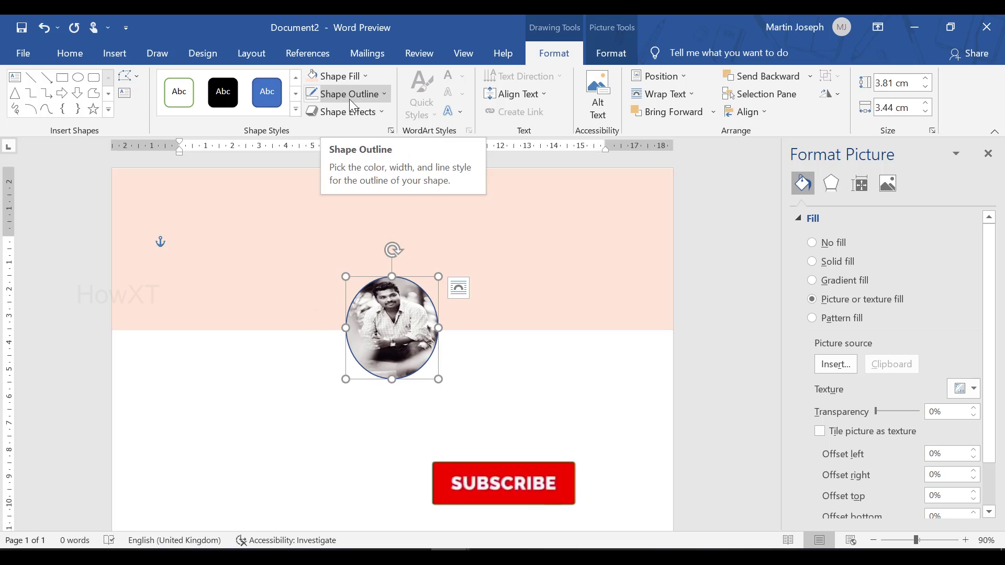
left_click(349, 95)
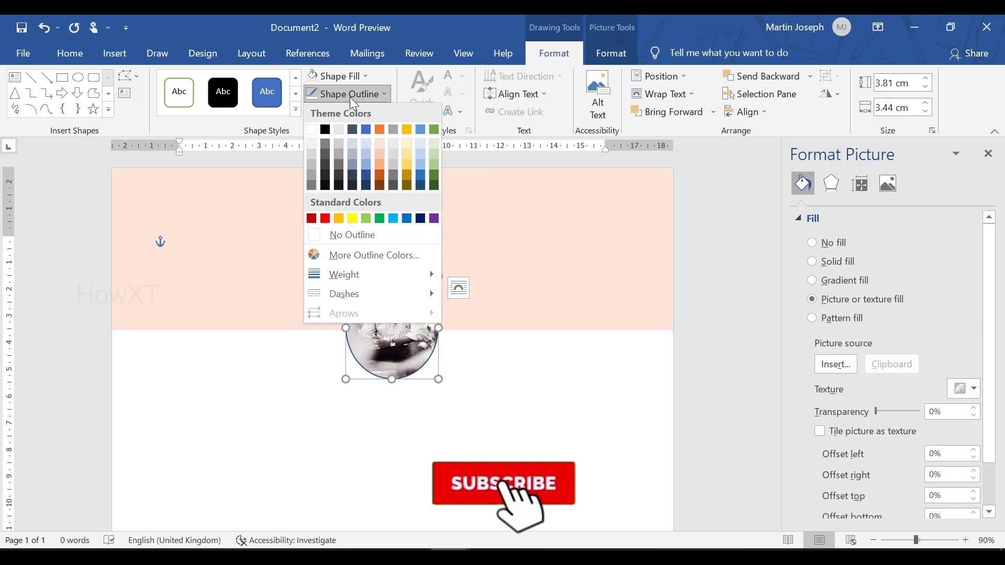
left_click(339, 236)
left_click(513, 394)
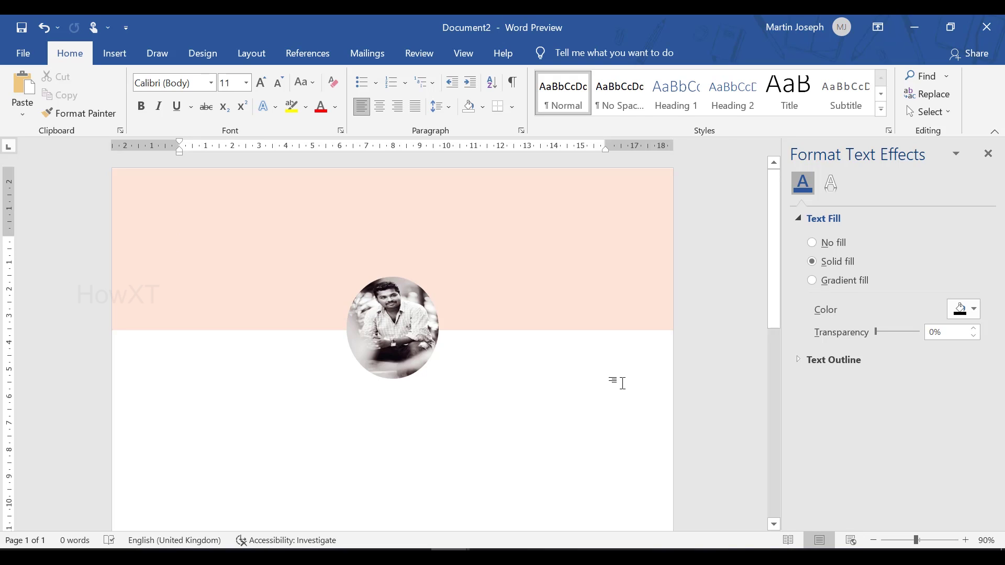
Insert a simple text box and move it up into the peach header
left_click(989, 153)
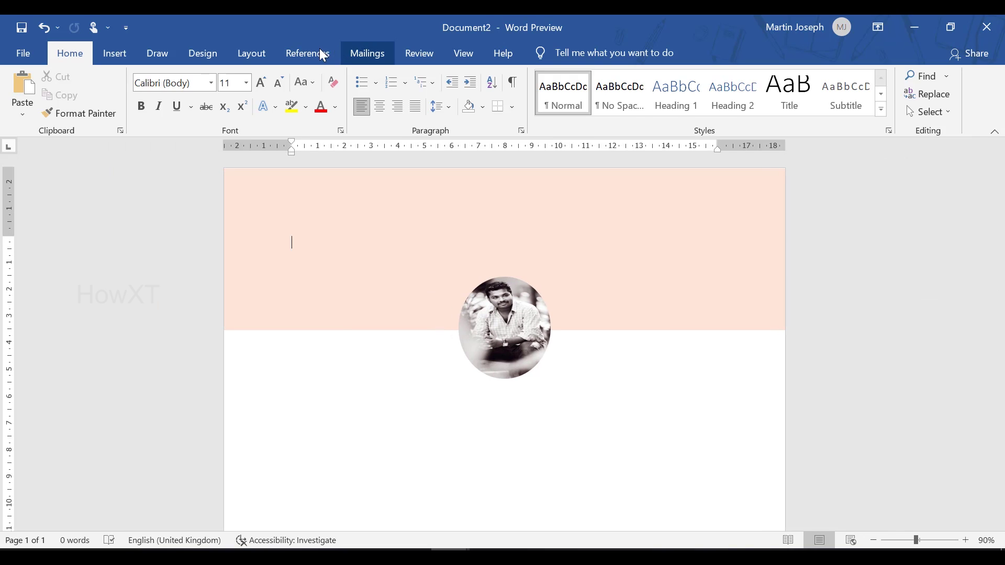
left_click(117, 57)
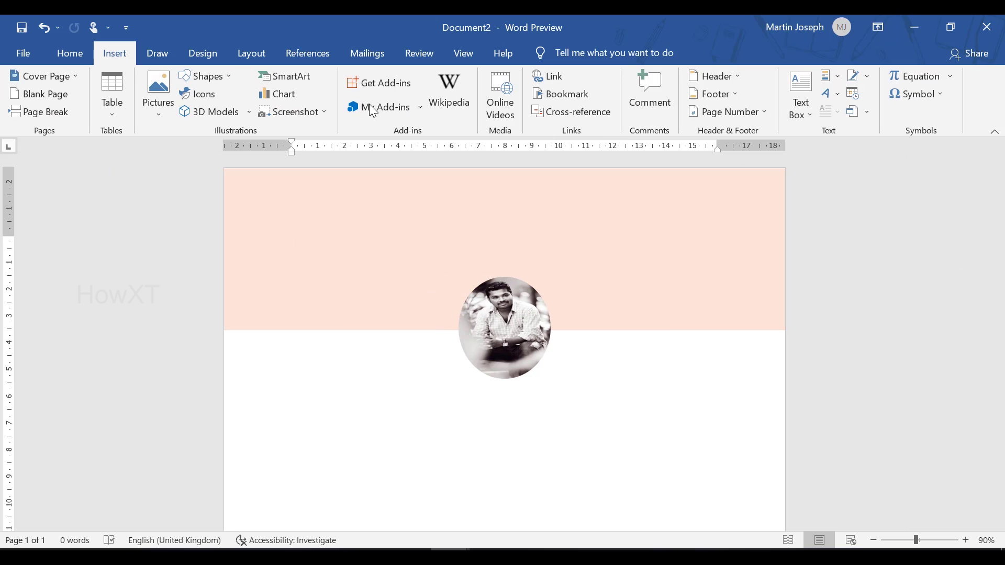
left_click(799, 98)
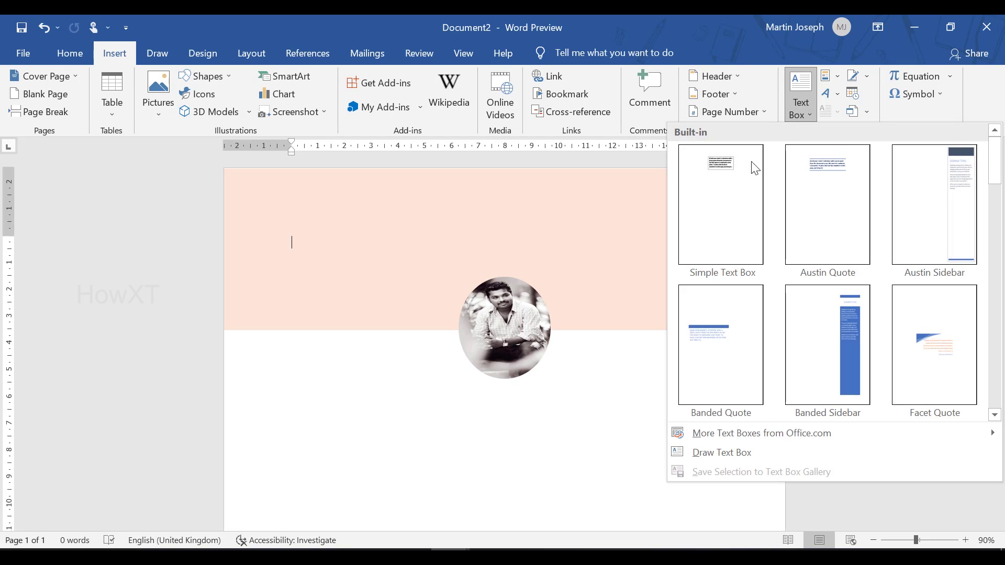
left_click(734, 181)
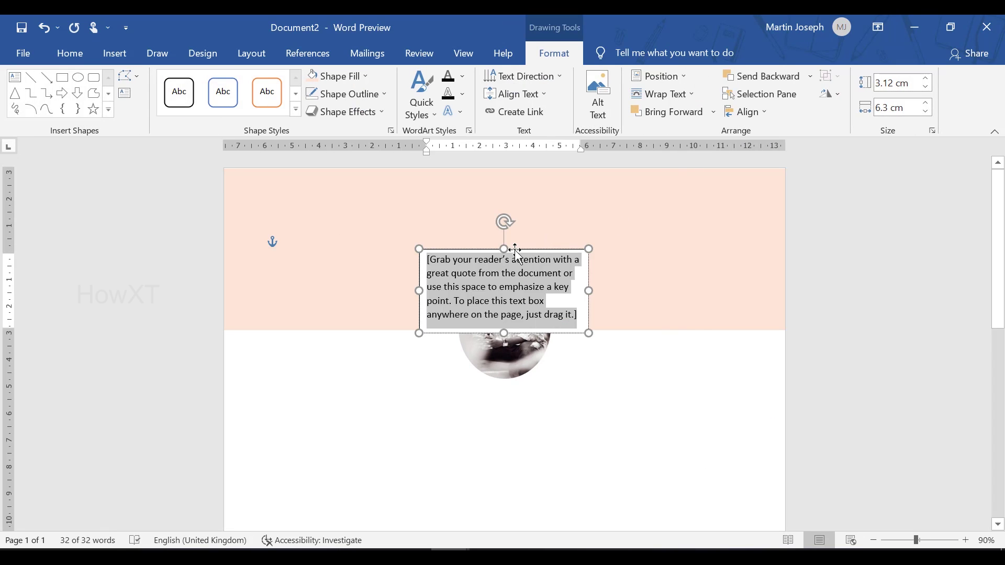
mouse_move(510, 252)
left_mouse_down()
mouse_move(516, 216)
mouse_move(417, 220)
mouse_move(520, 213)
mouse_move(394, 209)
mouse_move(507, 214)
mouse_move(476, 242)
left_mouse_up()
Replace the placeholder quote with the person's full name and select it
left_click(485, 238)
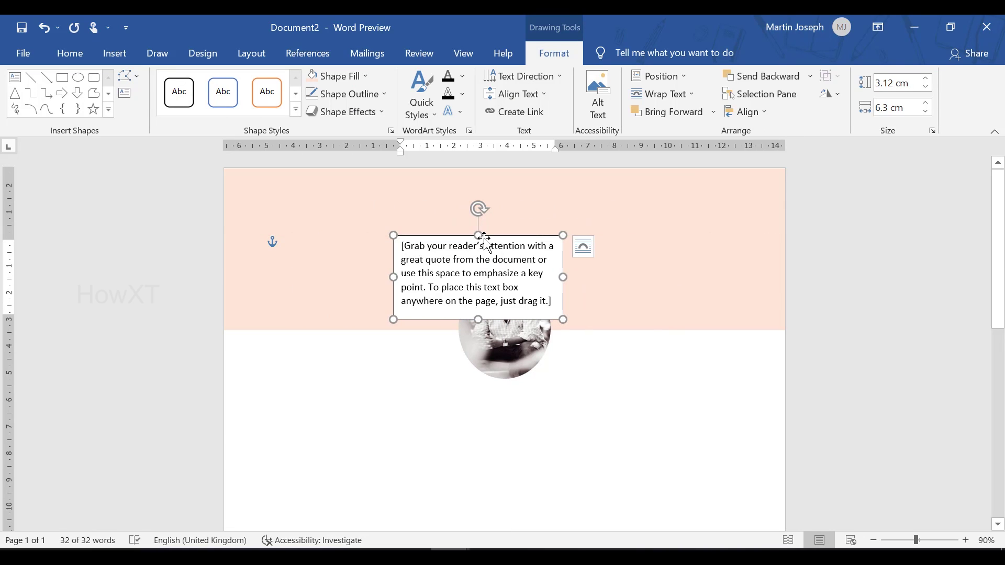
triple_click(440, 260)
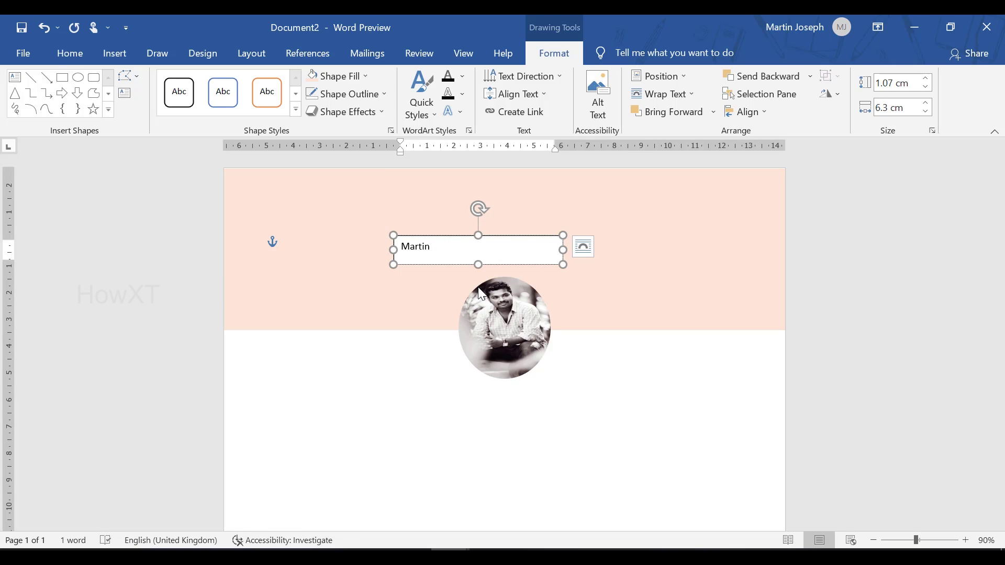
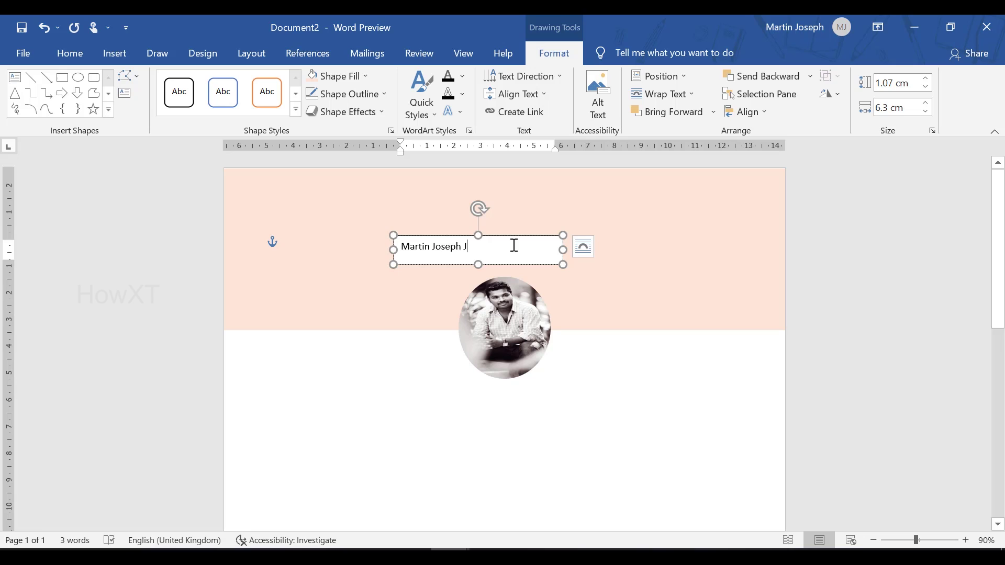
left_click_drag(514, 244, 280, 240)
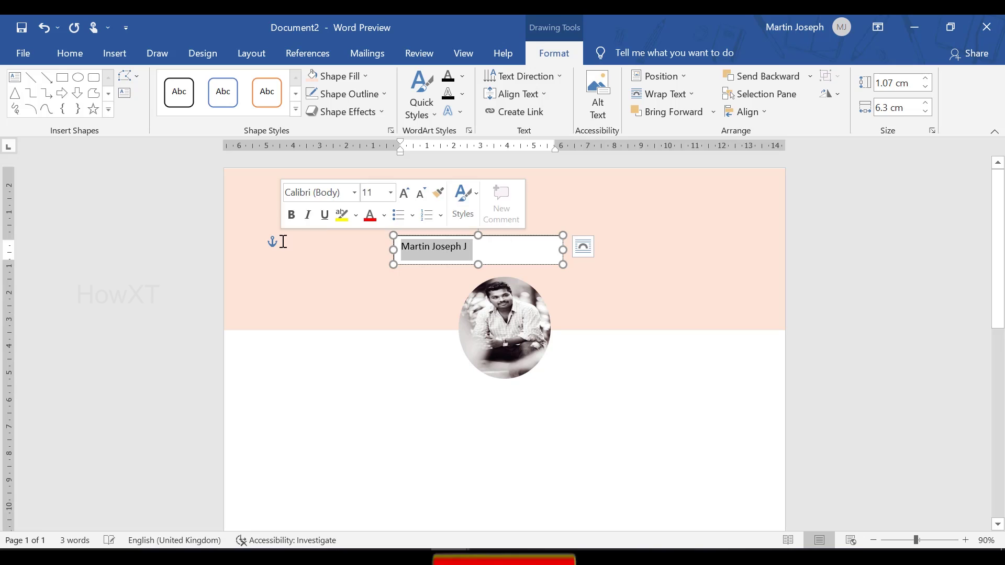
Centre the name and format it as 18 pt Berlin Sans FB in orange
left_click(80, 53)
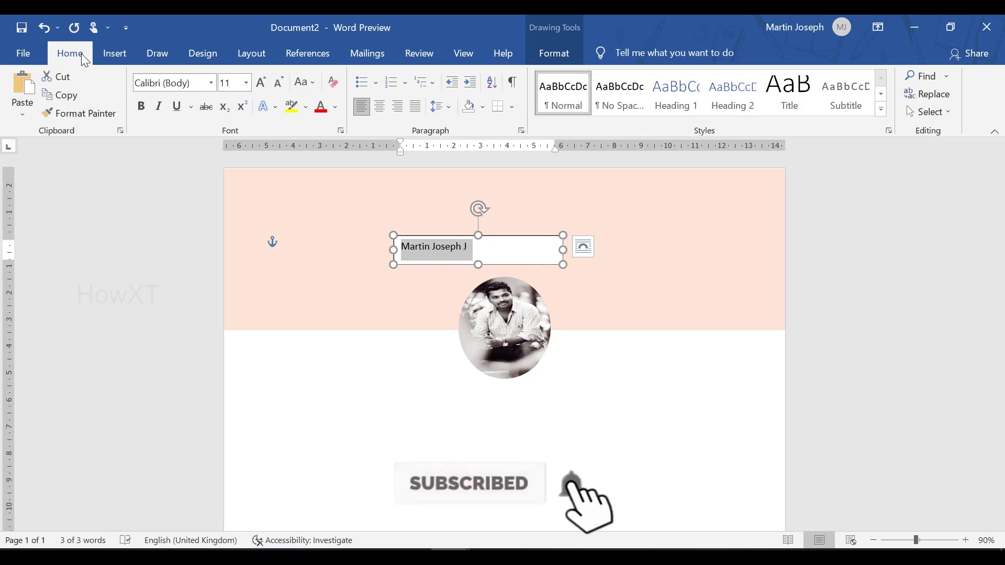
left_click(380, 107)
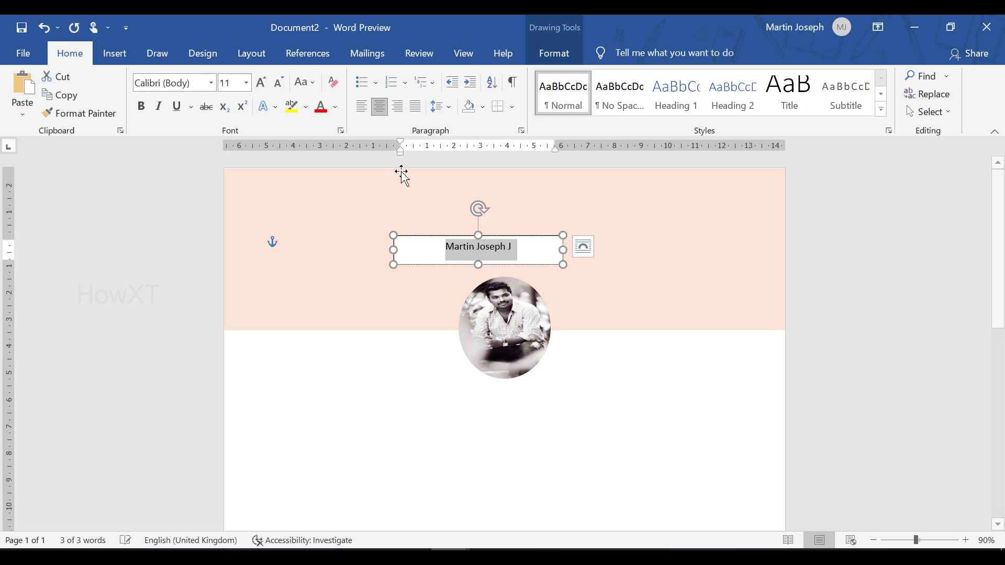
left_click(262, 84)
left_click(262, 84)
left_click(262, 83)
left_click(262, 84)
left_click(178, 92)
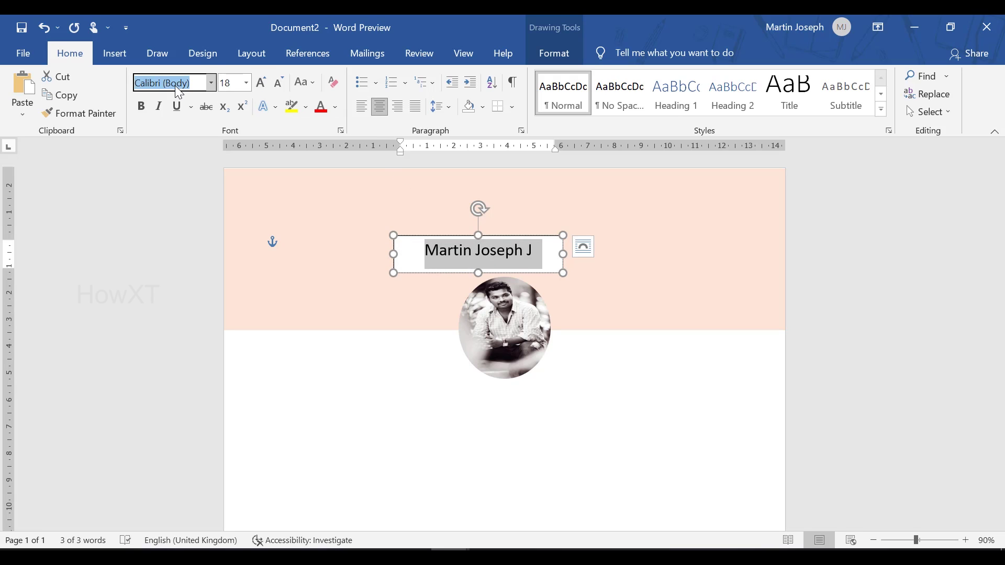
left_click(179, 92)
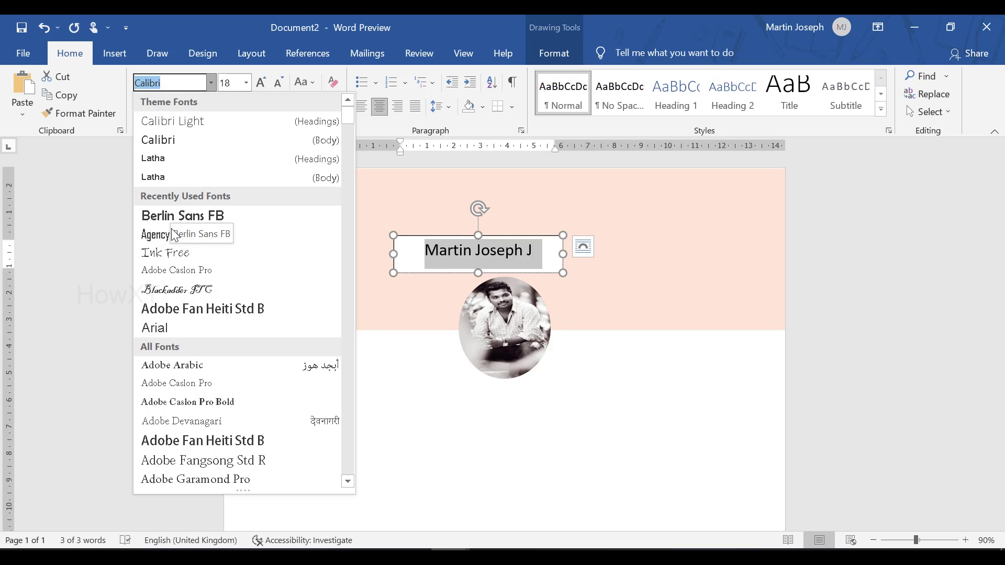
left_click(180, 216)
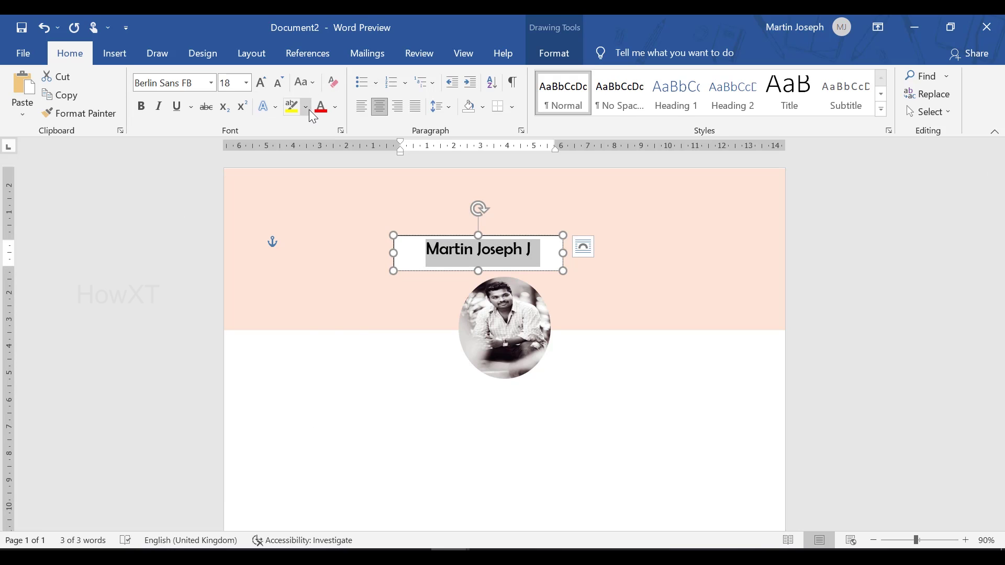
left_click(335, 107)
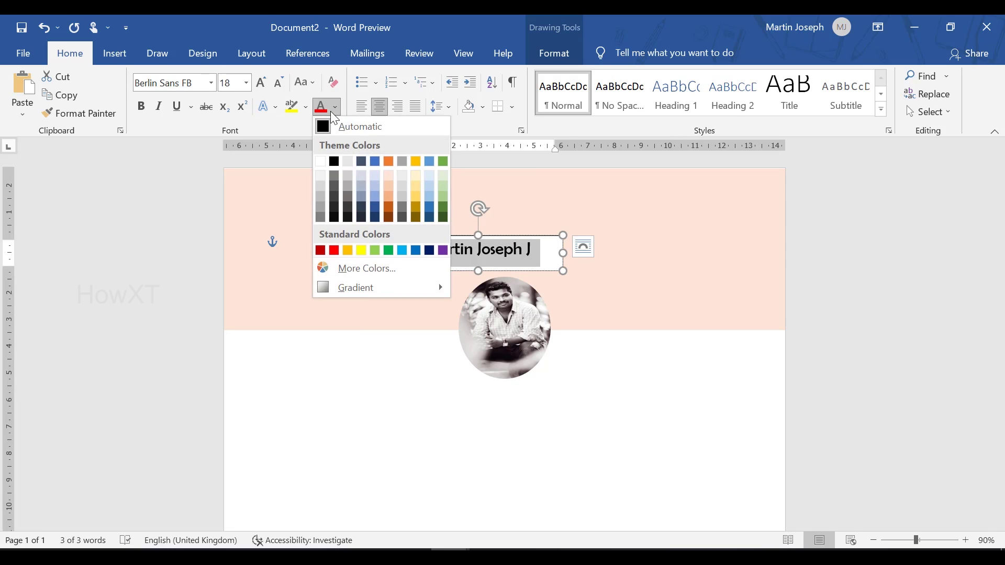
left_click(390, 162)
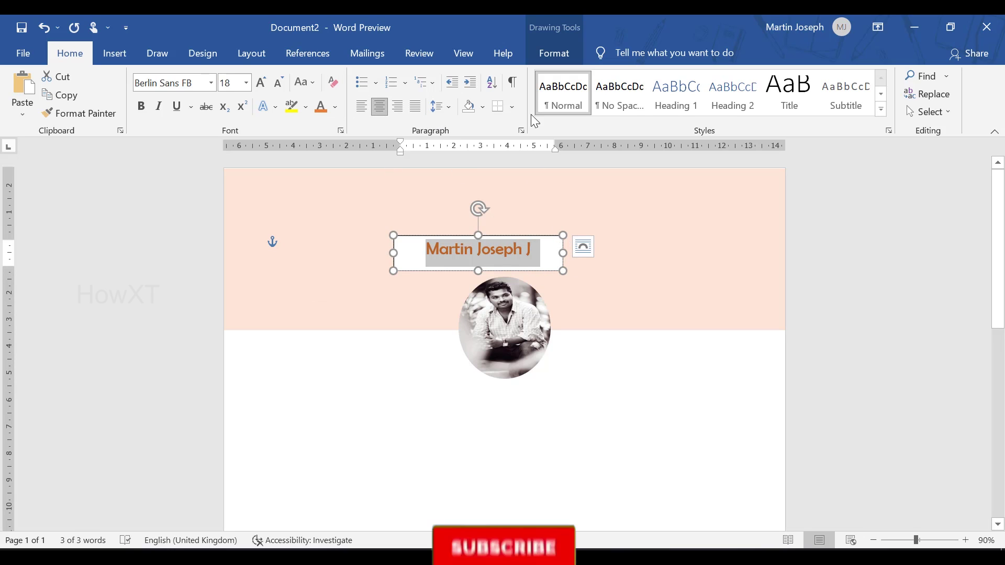
Give the name box no fill and no outline, and shift it right to centre it
left_click(555, 53)
left_click(337, 79)
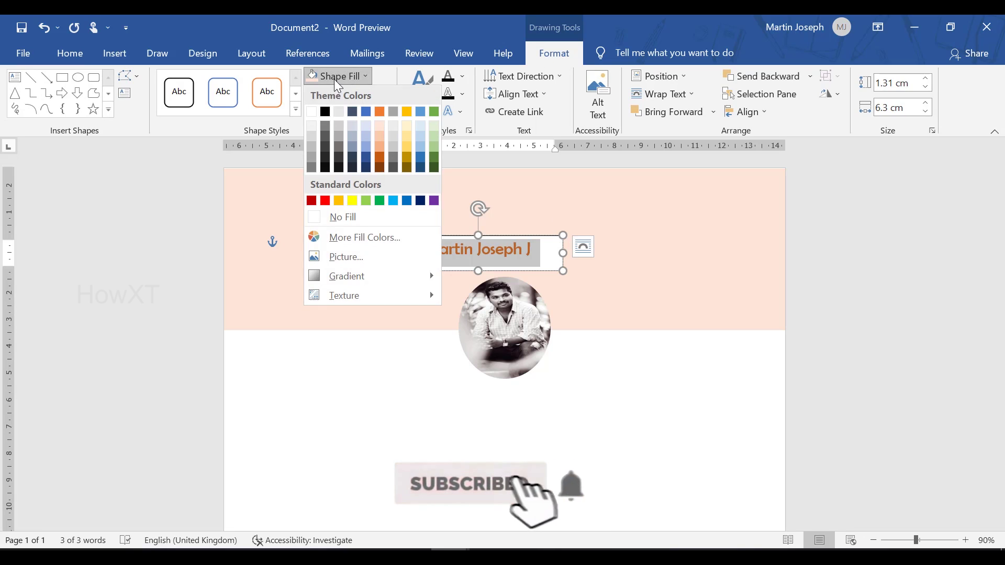
left_click(341, 217)
left_click(346, 94)
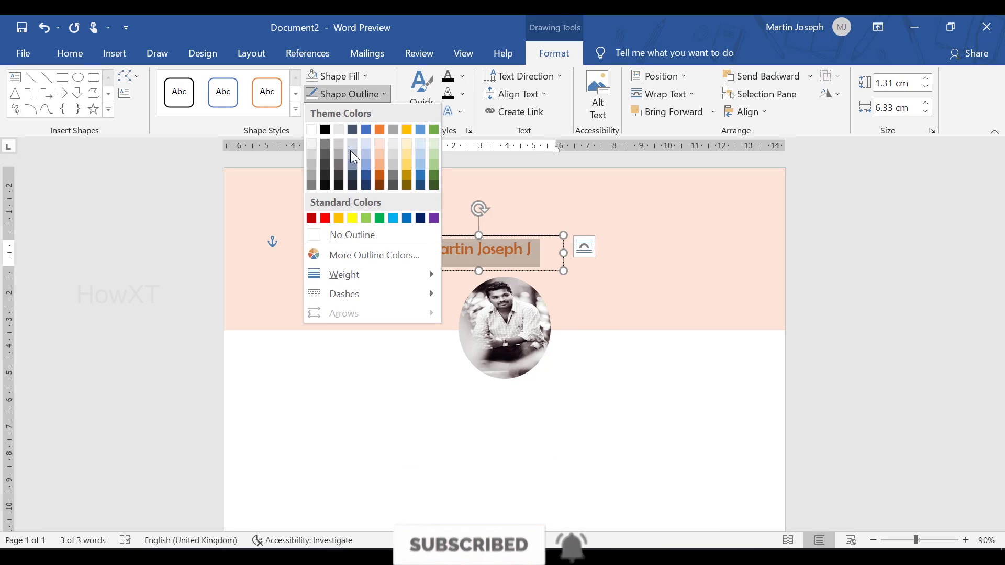
left_click(348, 233)
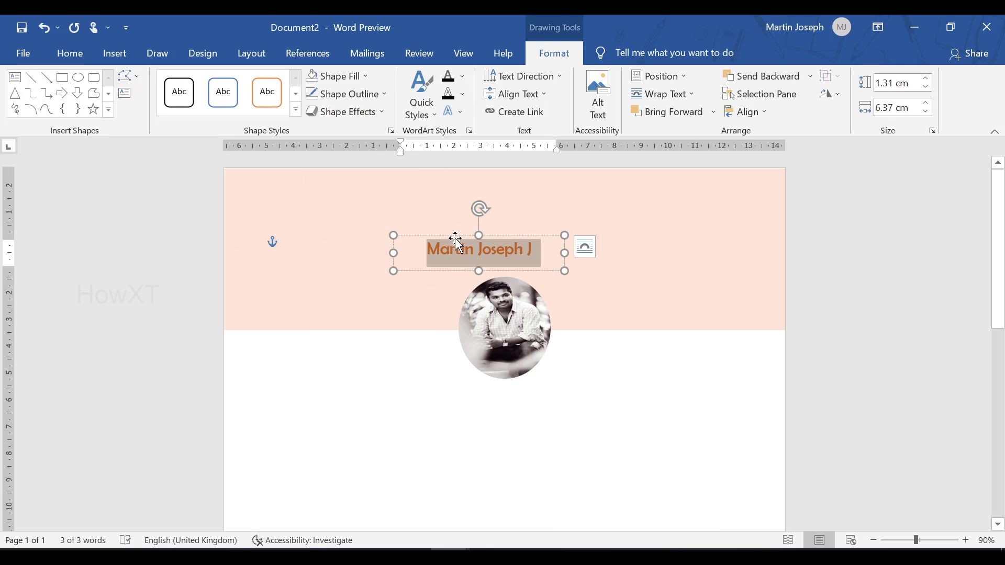
left_click_drag(462, 233, 479, 233)
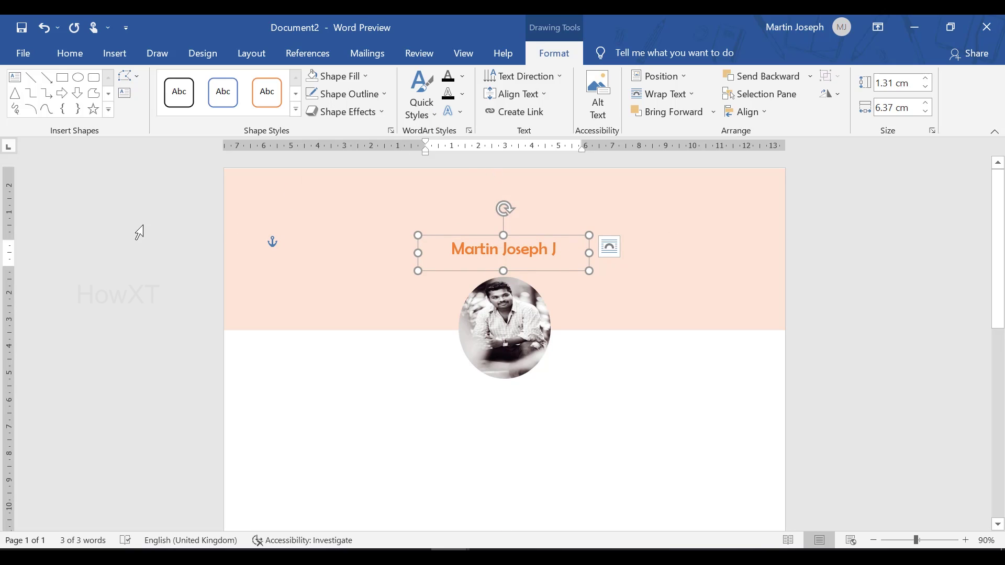
Set the name box to Square wrapping and drag it up near the header top, centred above the photo
left_click_drag(8, 241, 12, 167)
mouse_move(458, 241)
left_mouse_down()
mouse_move(455, 202)
mouse_move(458, 242)
left_mouse_up()
left_click(607, 256)
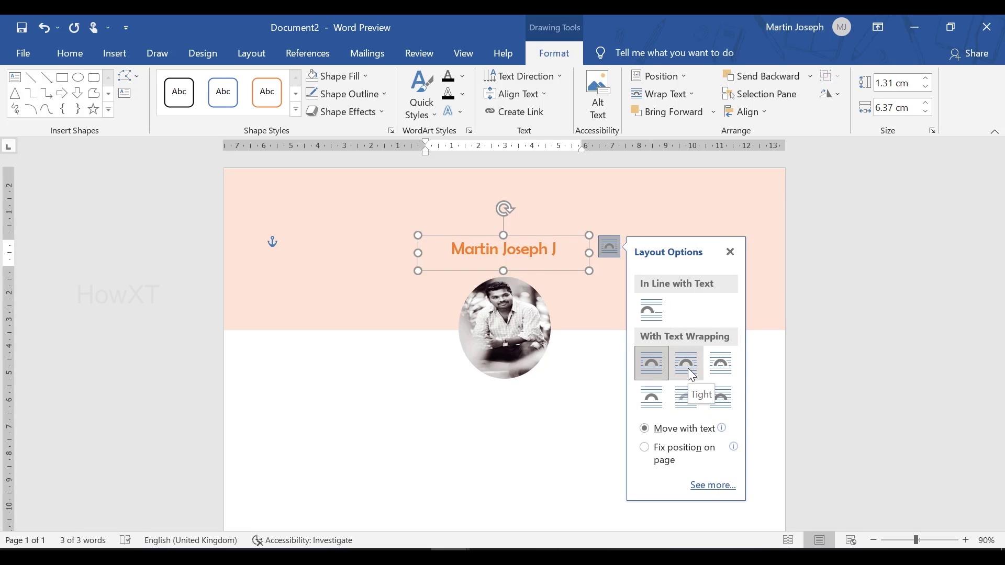
left_click(687, 367)
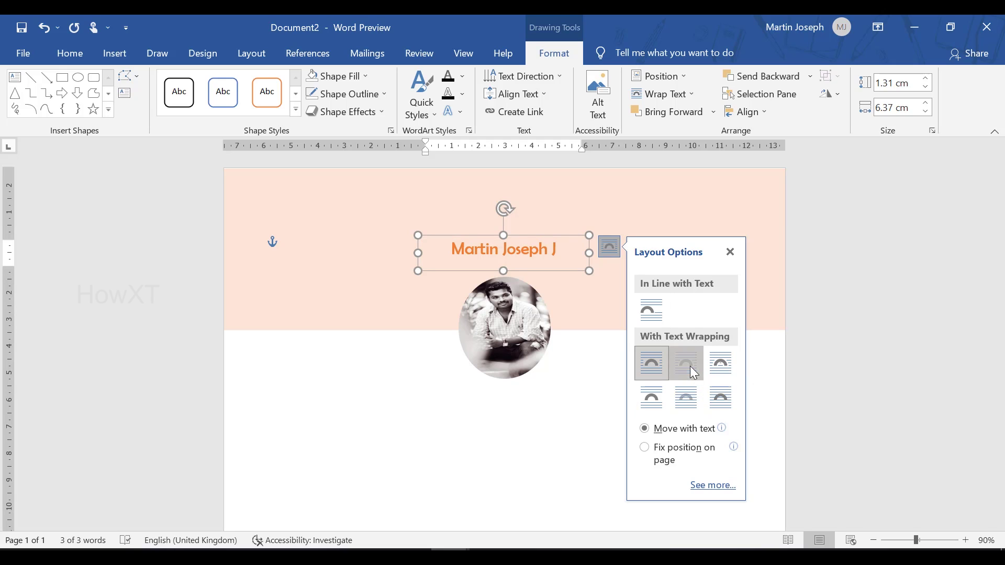
left_click_drag(482, 242, 477, 210)
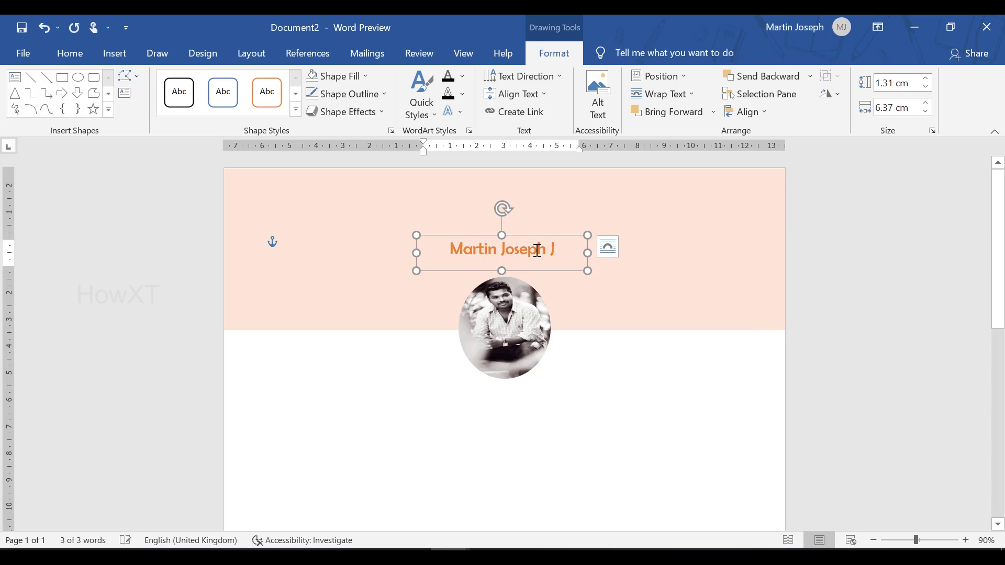
left_click(609, 247)
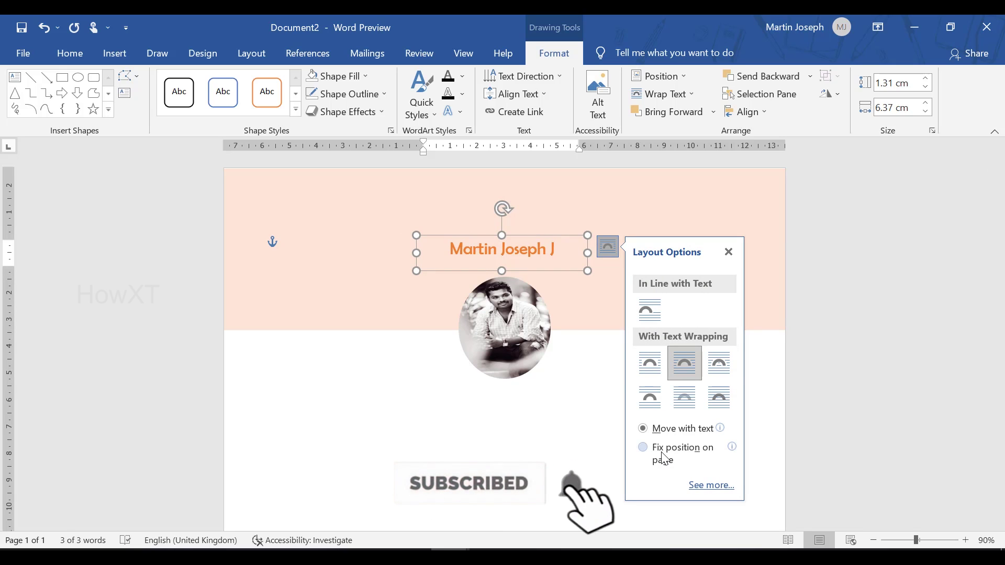
left_click(647, 363)
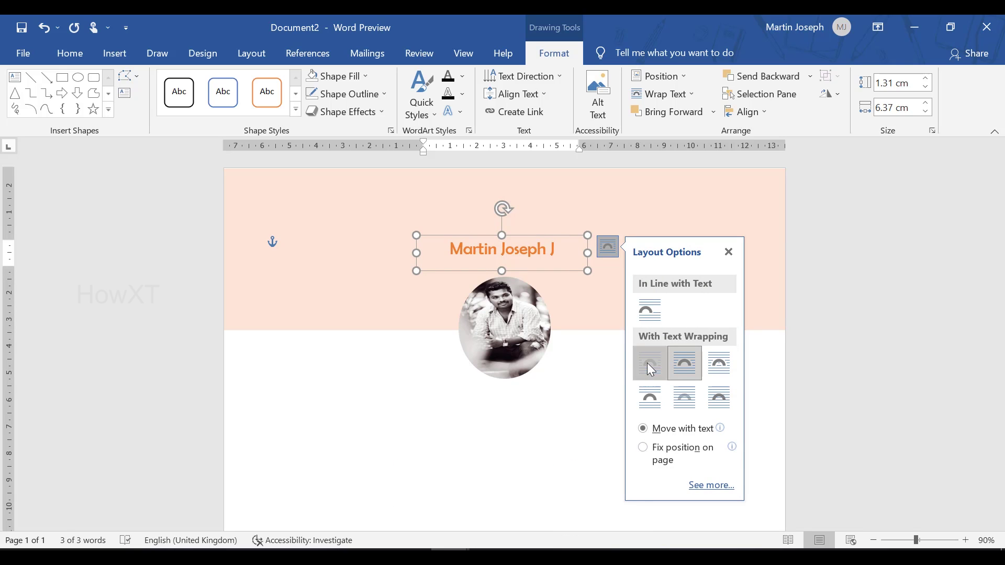
left_click_drag(520, 234, 505, 208)
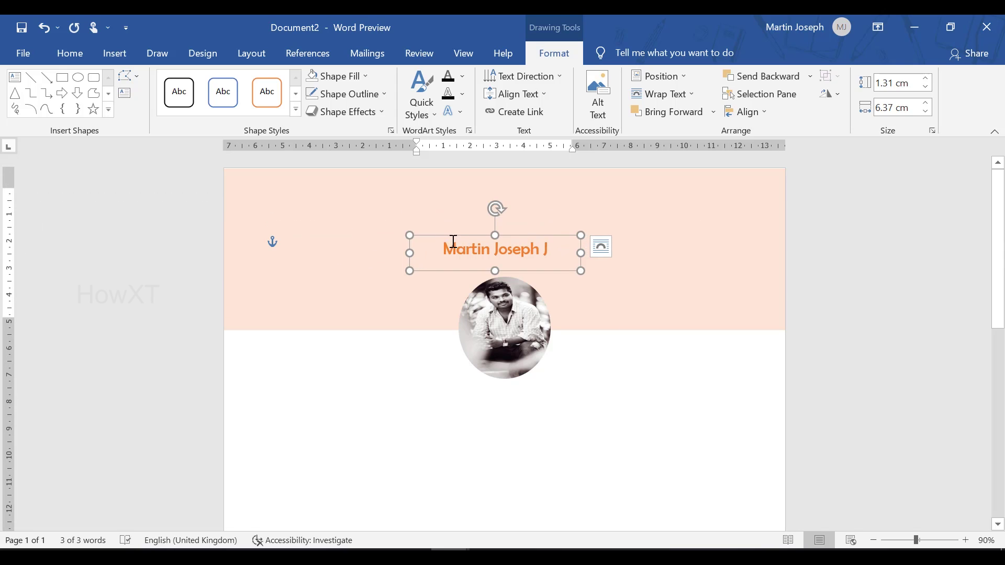
left_click_drag(452, 237, 458, 207)
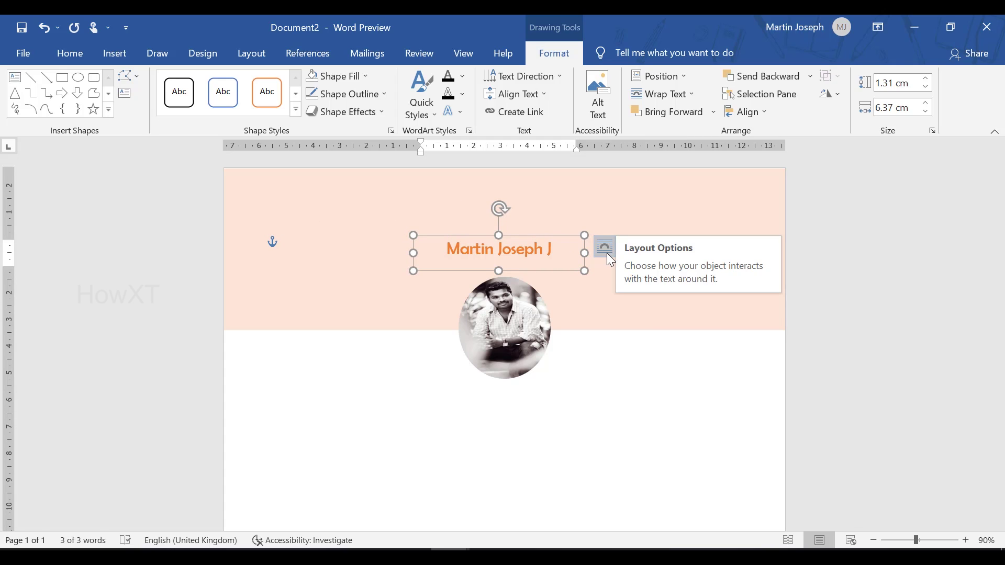
left_click_drag(511, 237, 448, 215)
Deselect the name box and open the Shapes gallery on the Insert tab
left_click(526, 196)
left_click(498, 213)
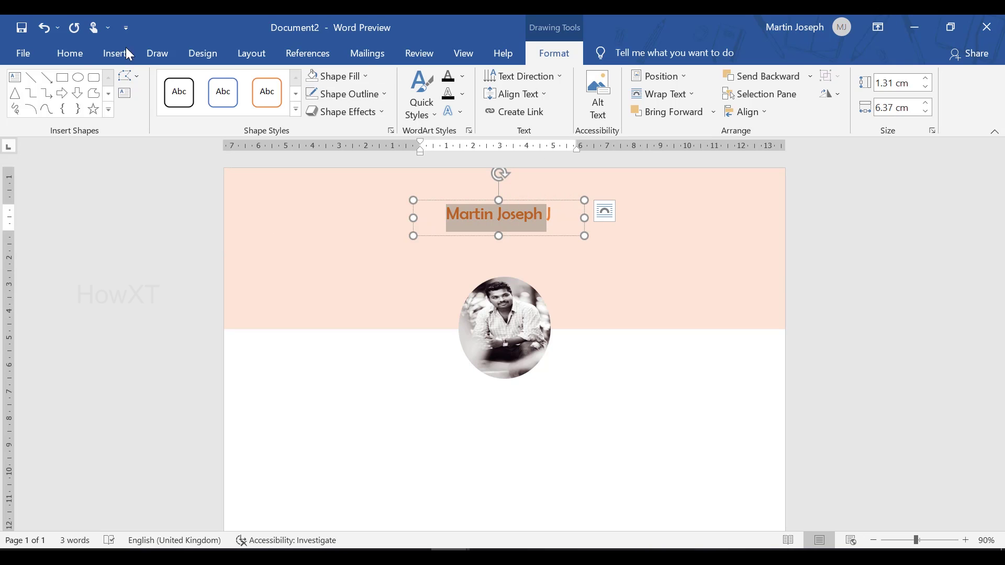
left_click(71, 54)
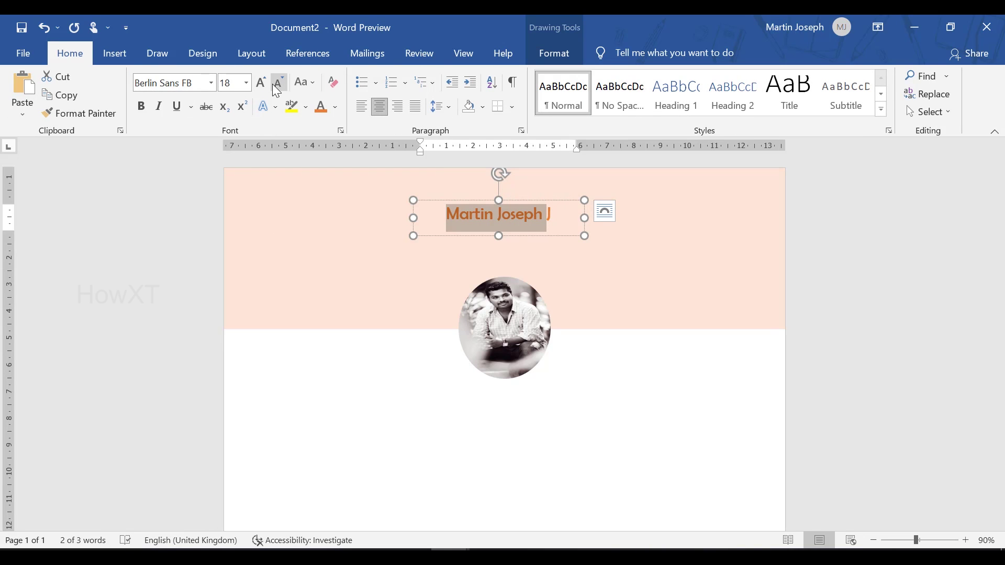
left_click(823, 241)
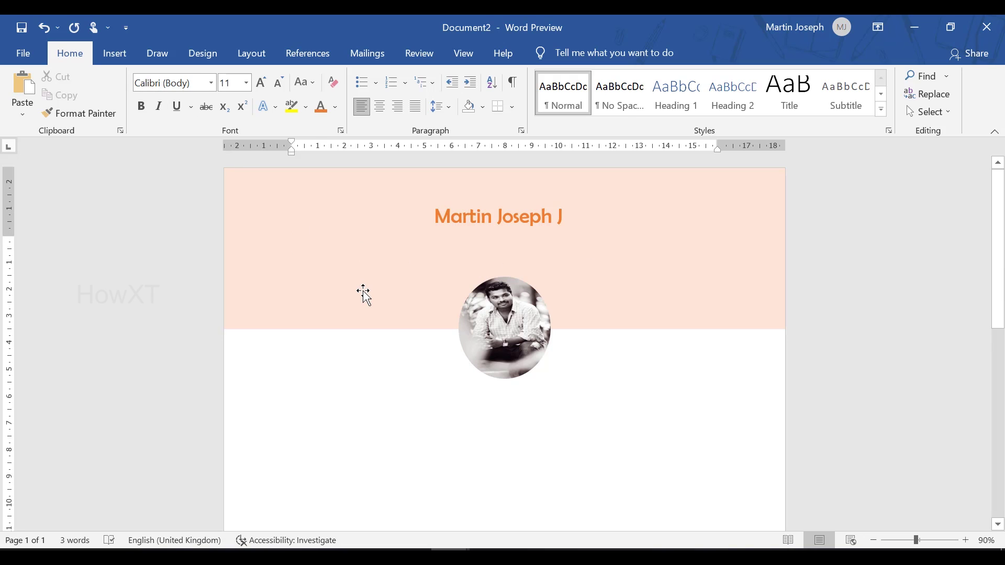
left_click(109, 55)
left_click(229, 79)
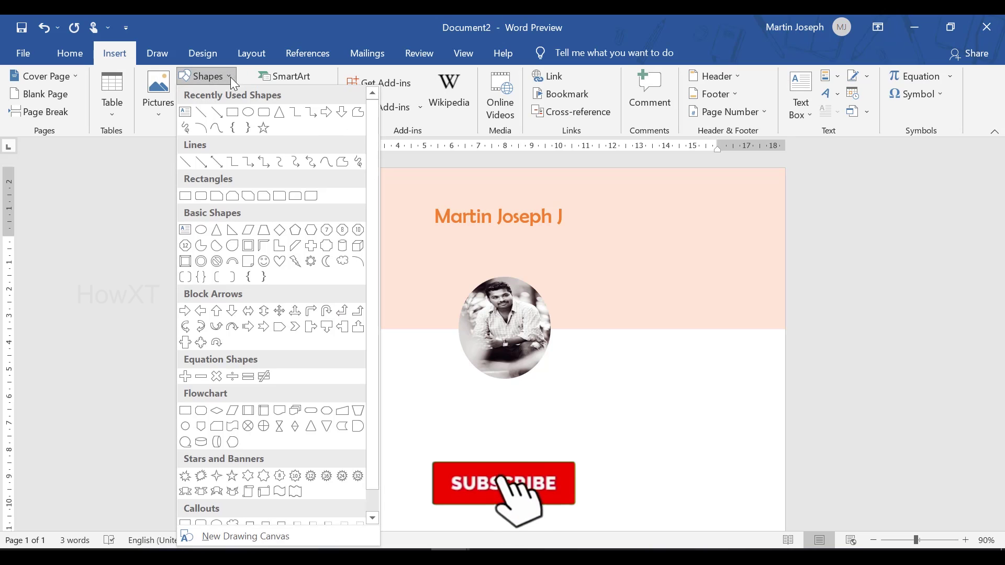
Draw a 10 cm horizontal line beneath the name and colour it orange
left_click(204, 113)
left_click_drag(337, 253, 746, 256)
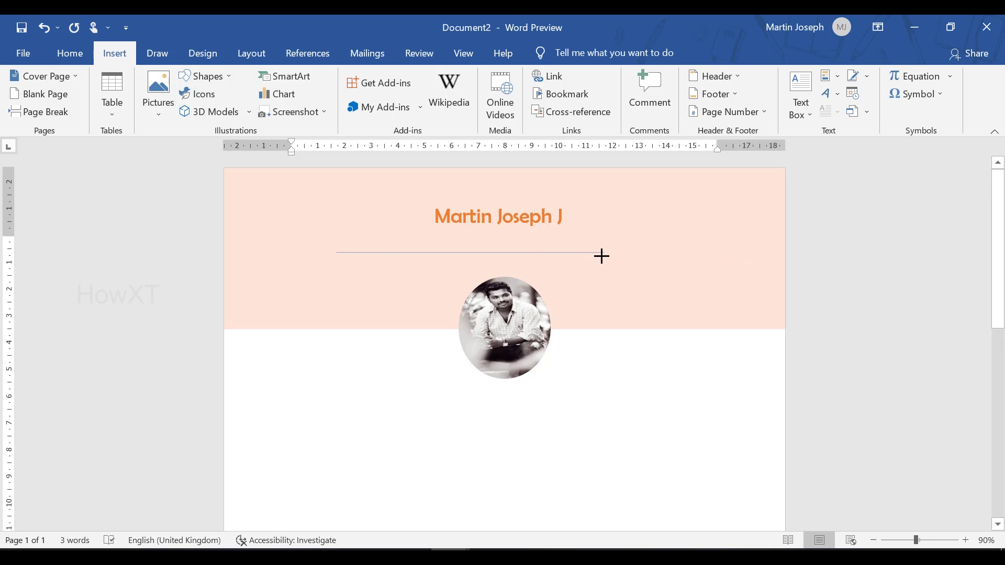
left_click_drag(602, 256, 603, 256)
mouse_move(523, 258)
left_mouse_down()
mouse_move(560, 251)
mouse_move(549, 251)
left_mouse_up()
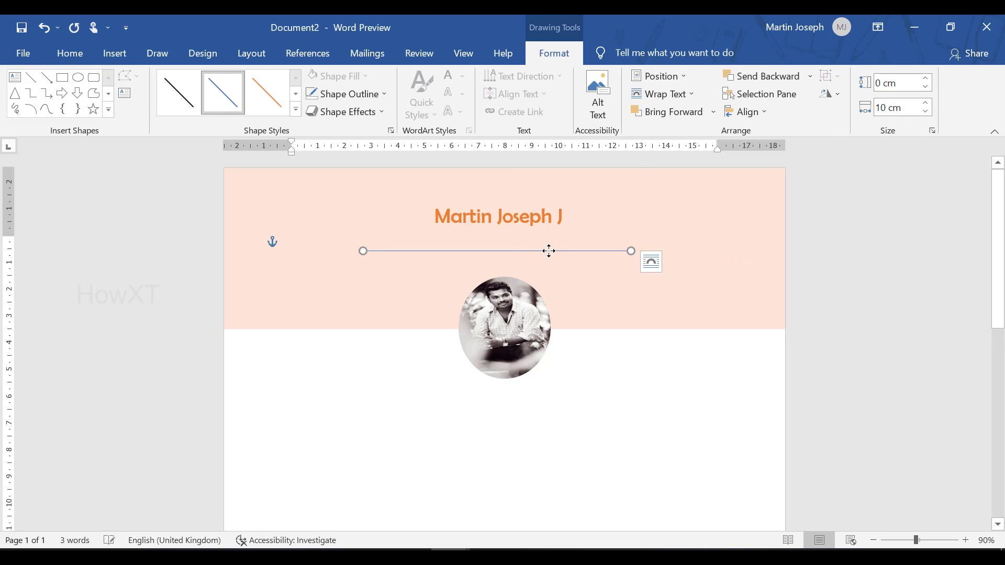
left_click(357, 98)
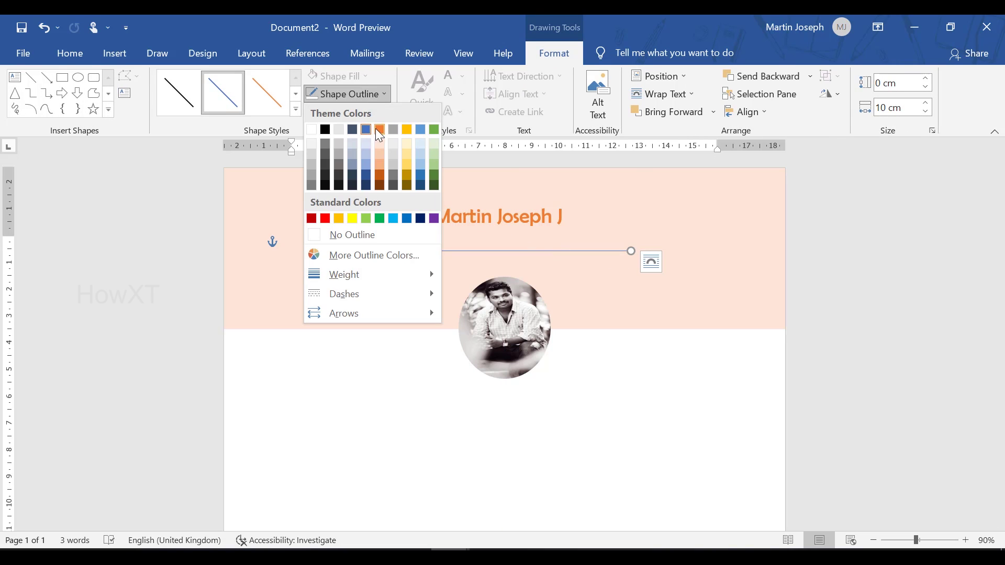
left_click(380, 129)
left_click(365, 381)
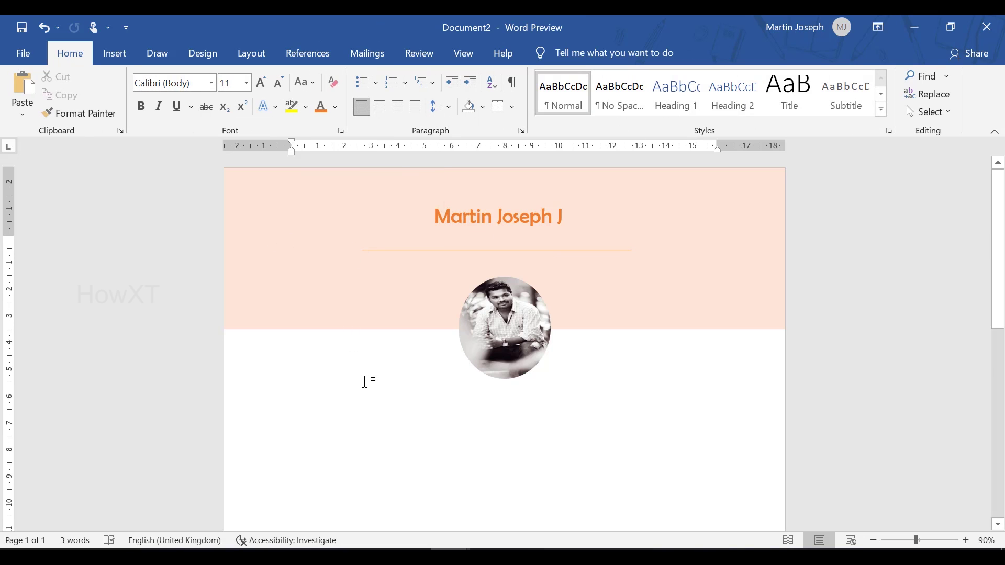
scroll(265, 308, "down", 4)
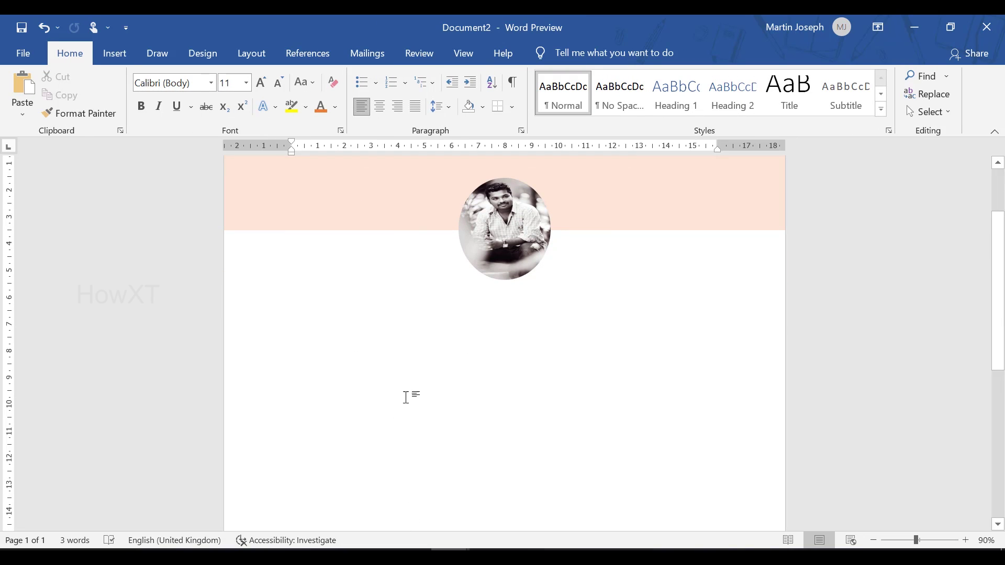
scroll(405, 397, "down", 12)
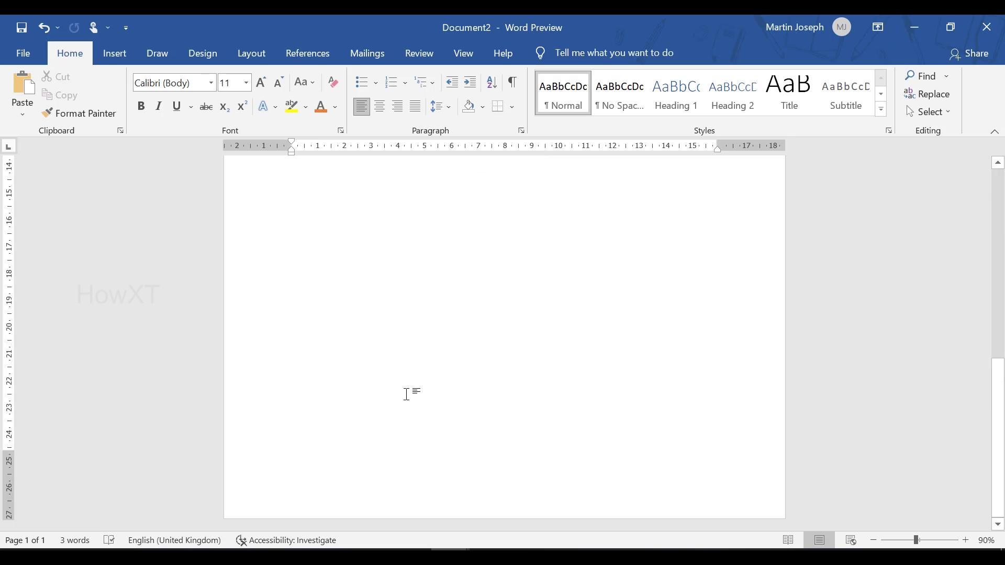
scroll(406, 394, "up", 15)
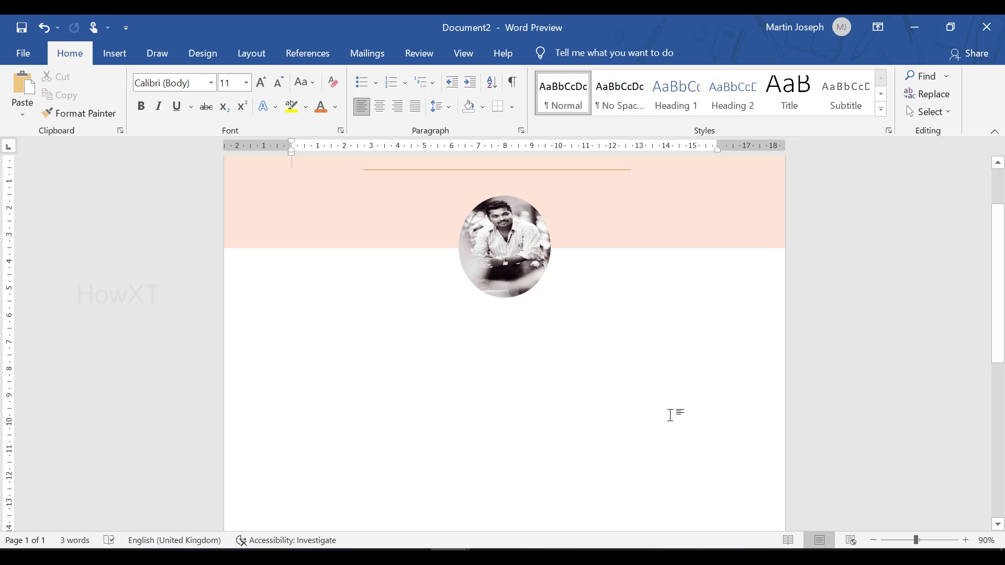
Draw a vertical line down from below the photo, extending it to about 20.67 cm
left_click(114, 54)
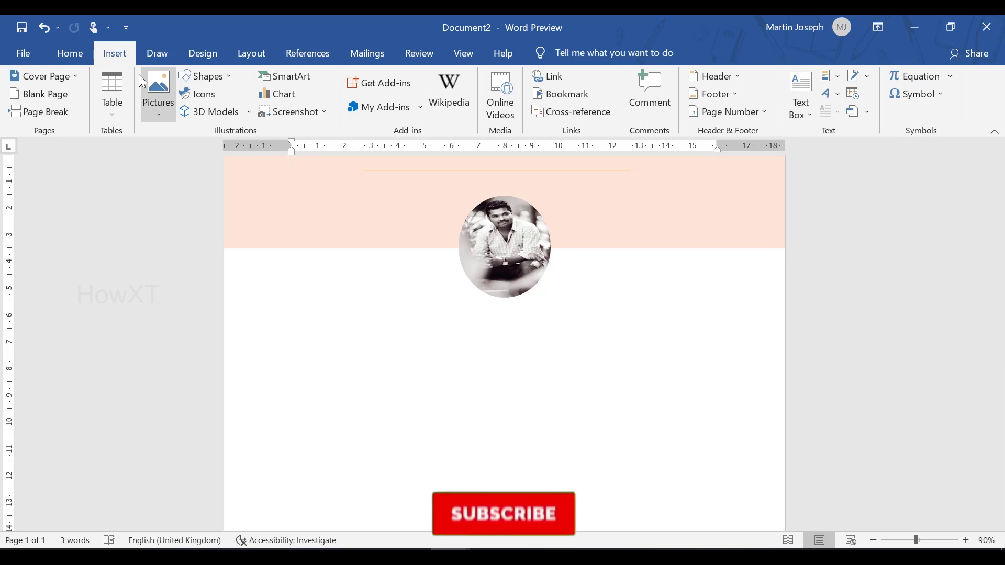
left_click(210, 77)
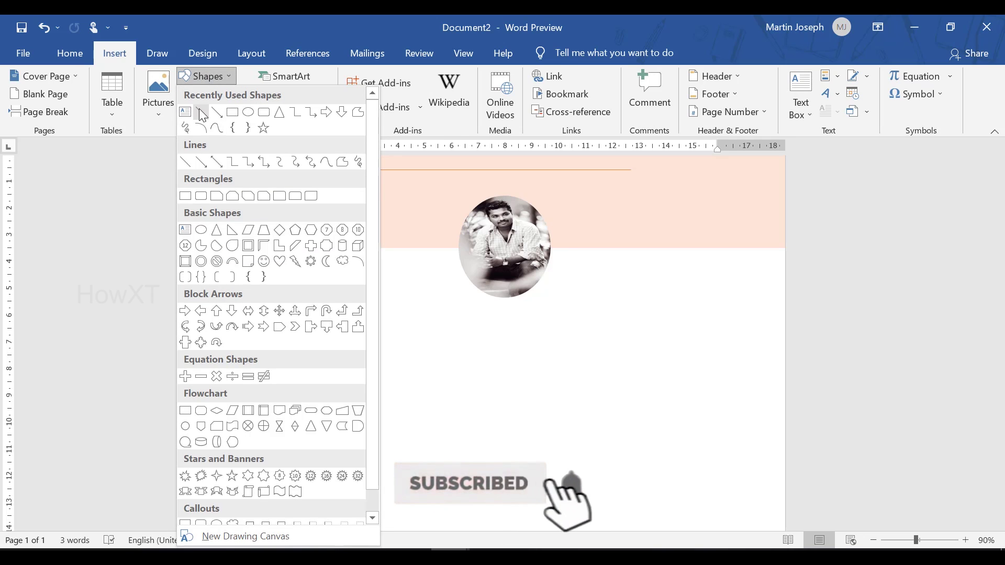
left_click(201, 113)
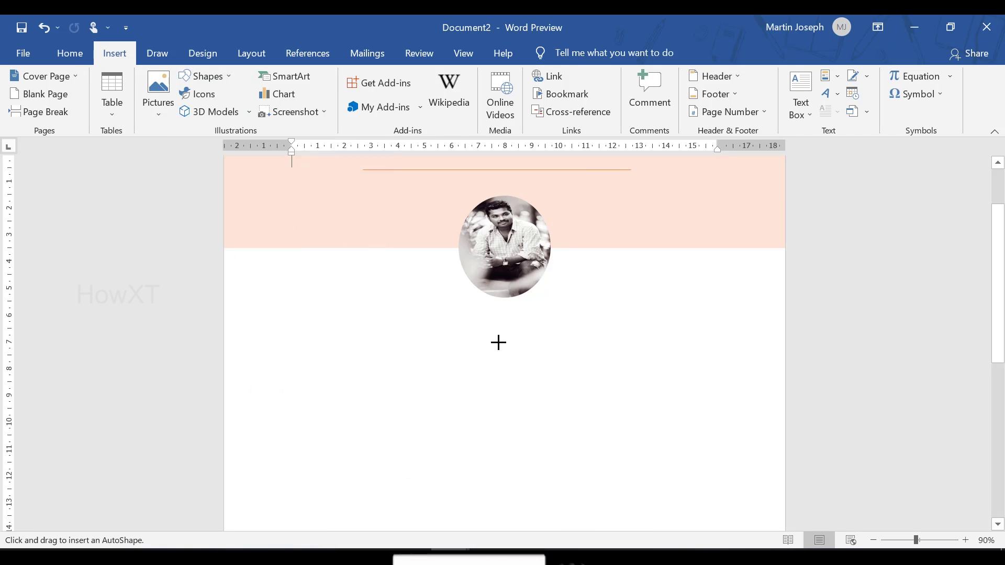
left_click_drag(498, 336, 498, 532)
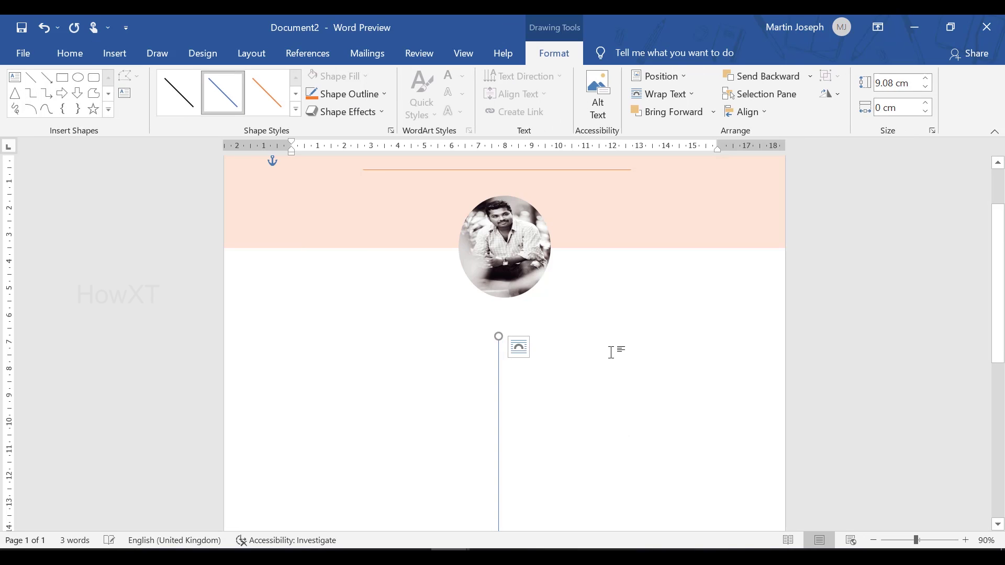
scroll(610, 350, "down", 4)
left_click_drag(500, 381, 499, 544)
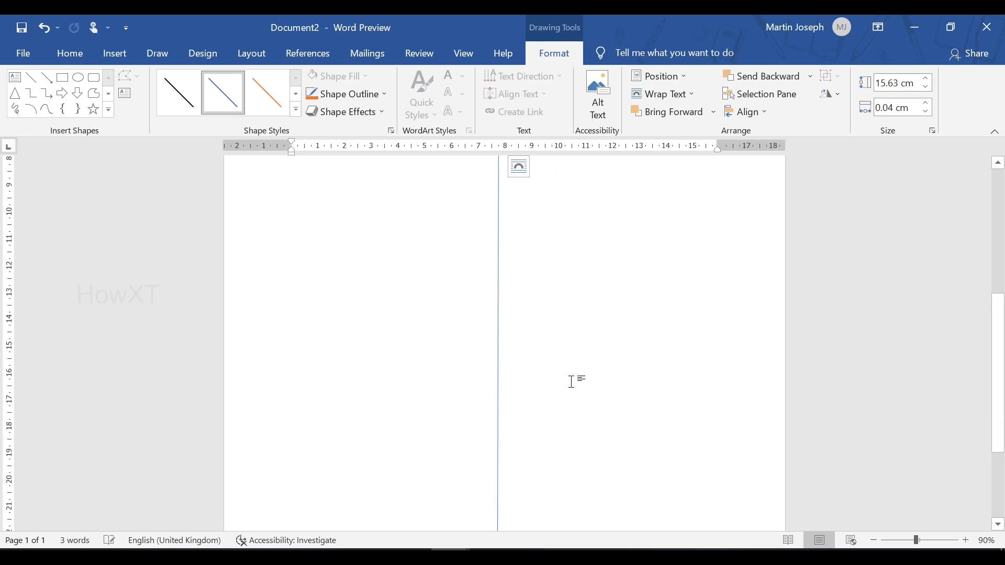
scroll(573, 382, "down", 7, "ctrl")
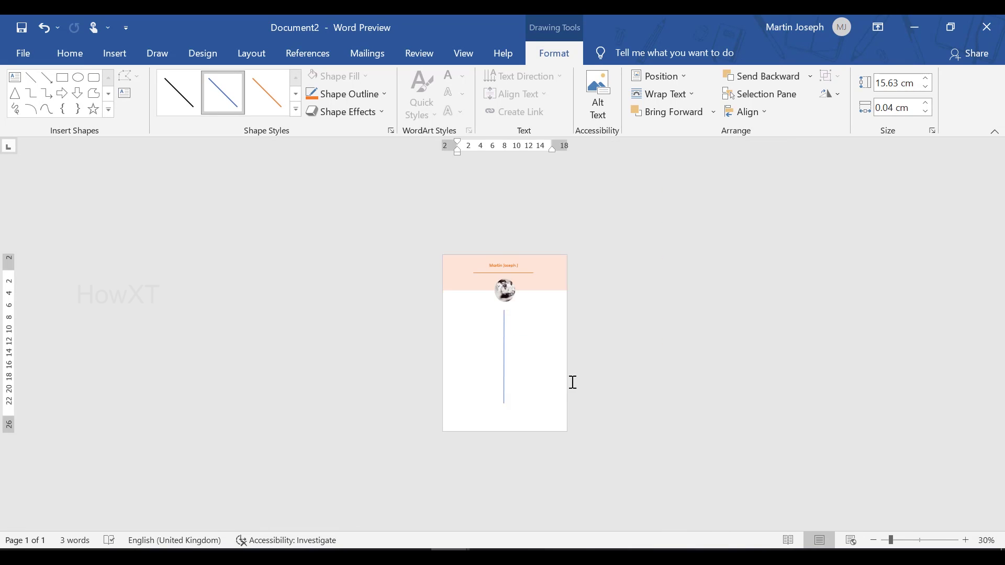
scroll(573, 382, "up", 4, "ctrl")
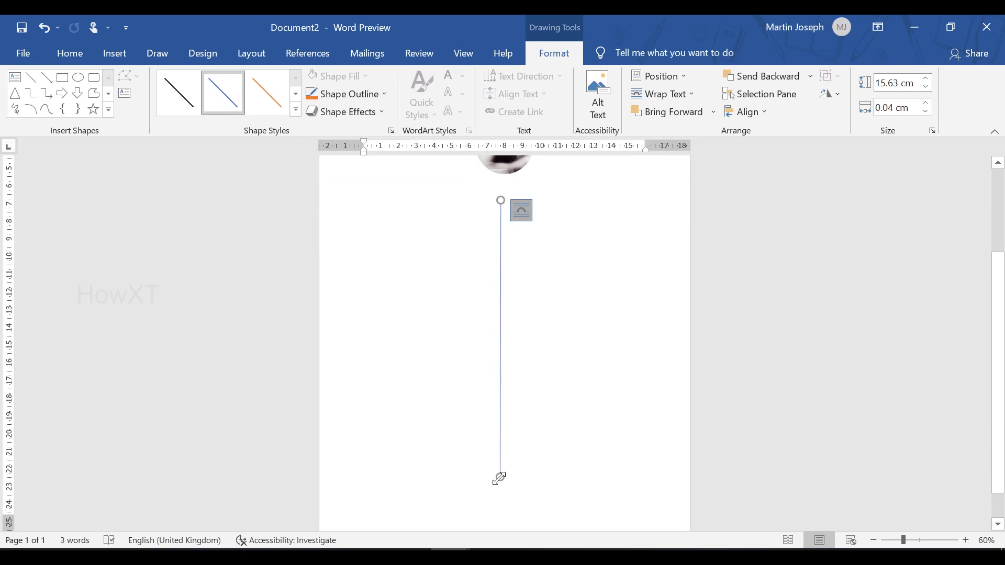
left_click_drag(501, 478, 497, 526)
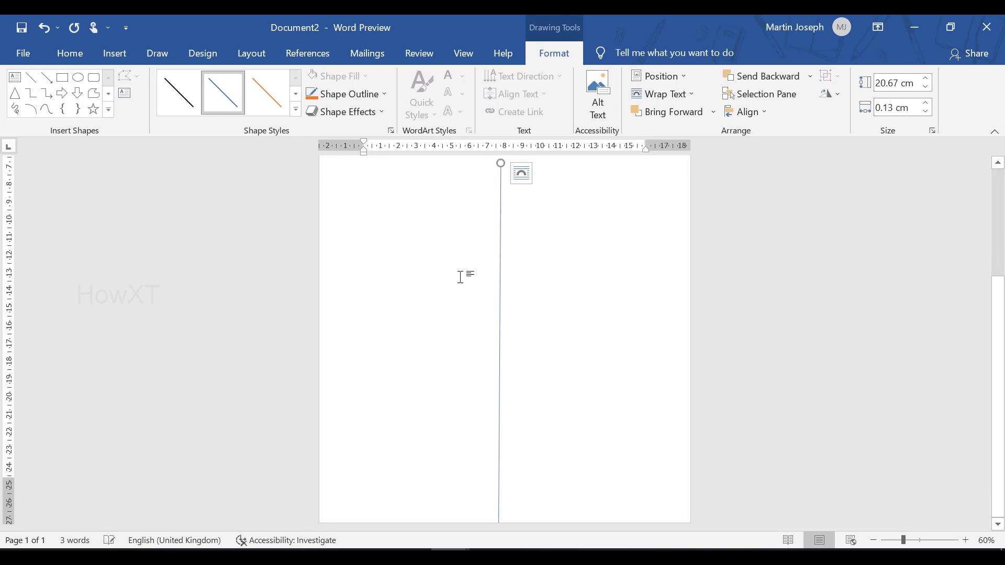
scroll(475, 370, "up", 3)
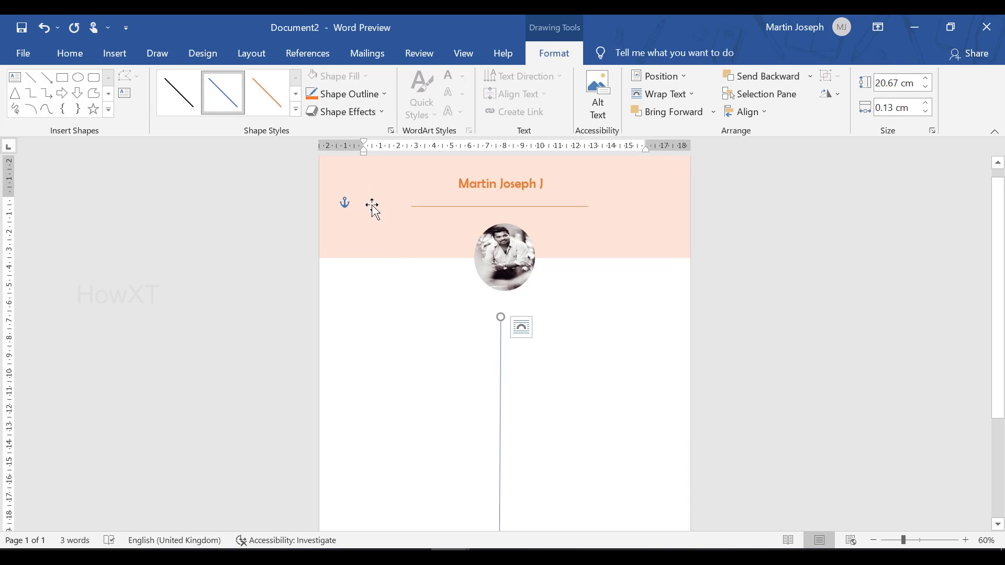
Give the vertical line a 3 pt orange outline
left_click(370, 94)
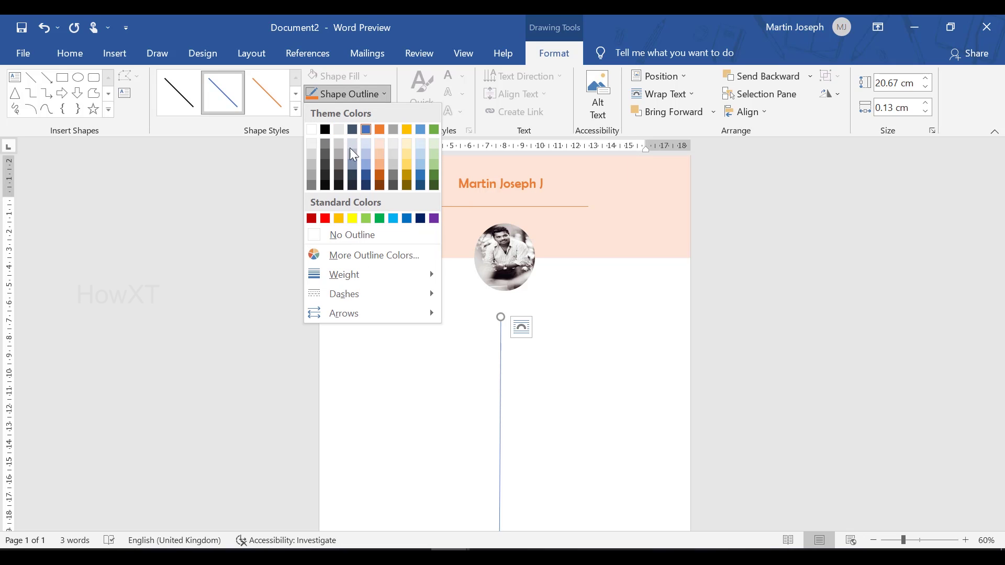
mouse_move(366, 272)
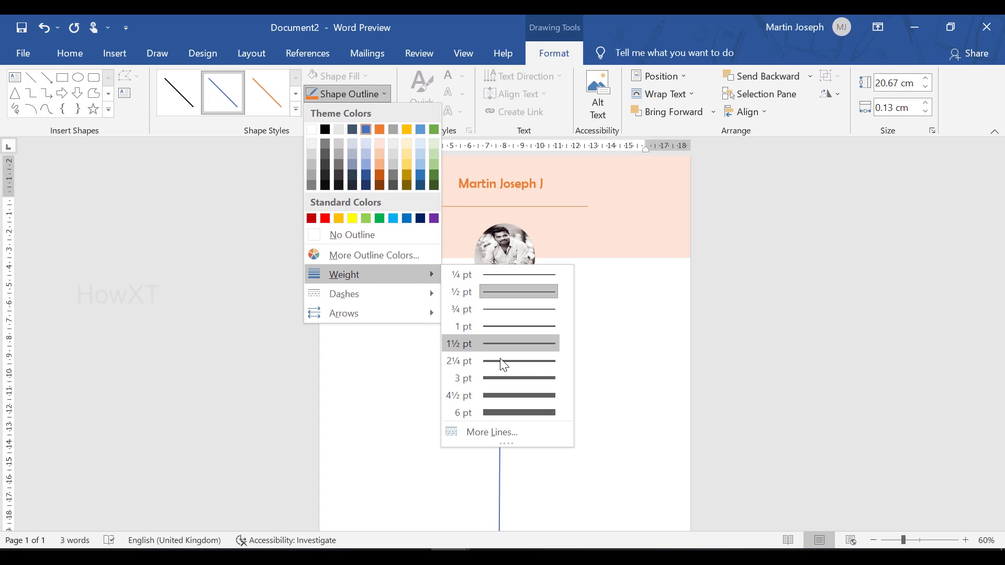
left_click(508, 379)
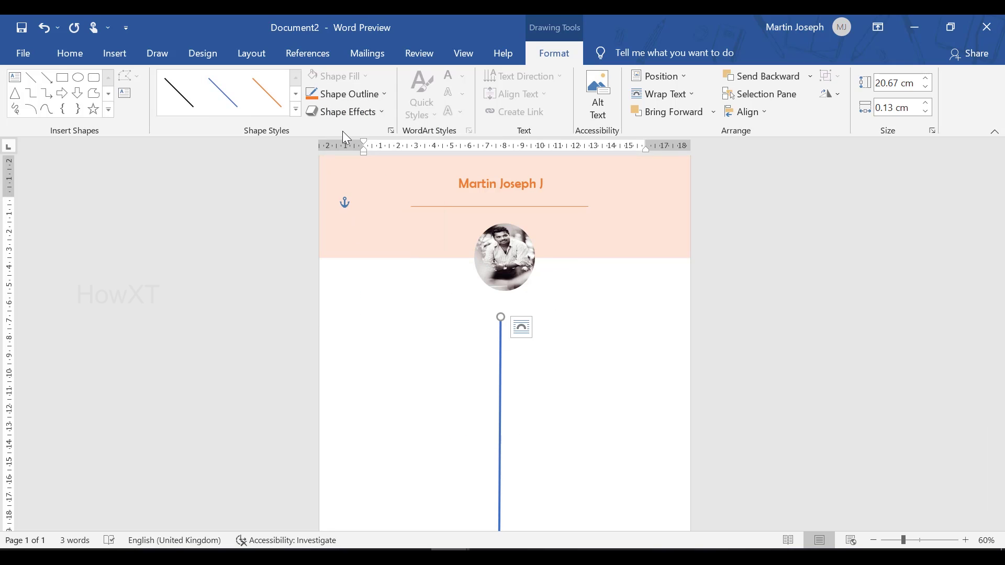
left_click(352, 94)
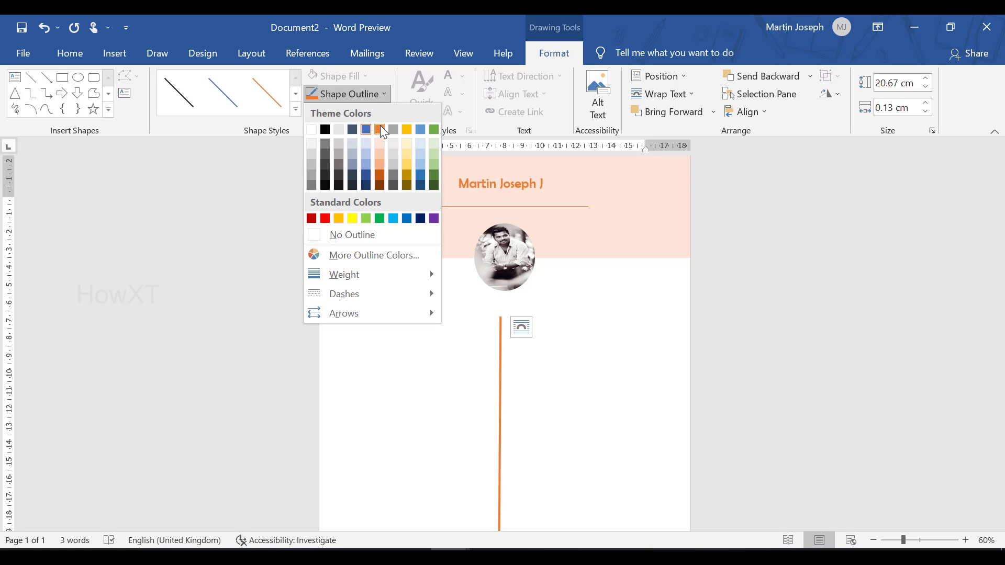
left_click(381, 129)
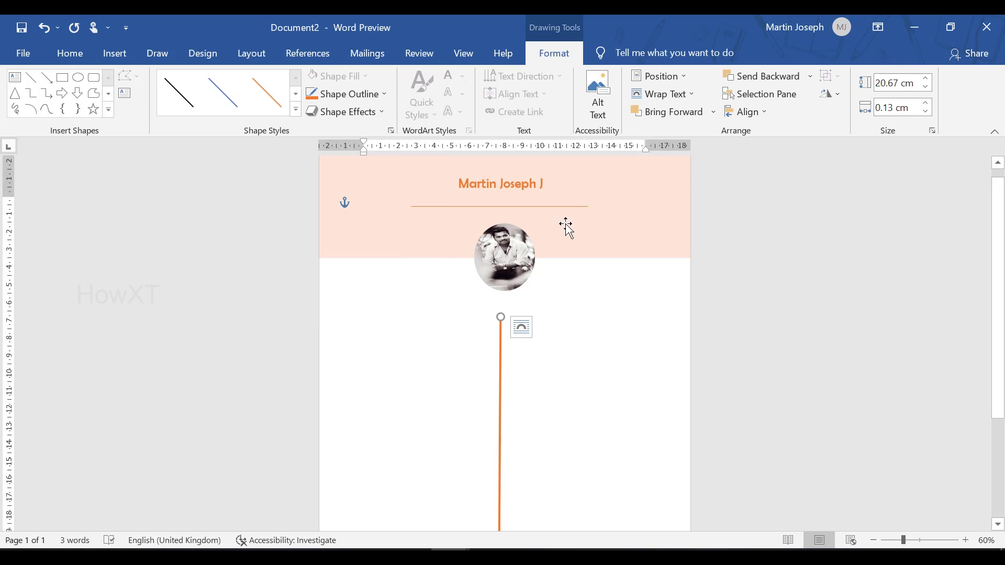
left_click(417, 360)
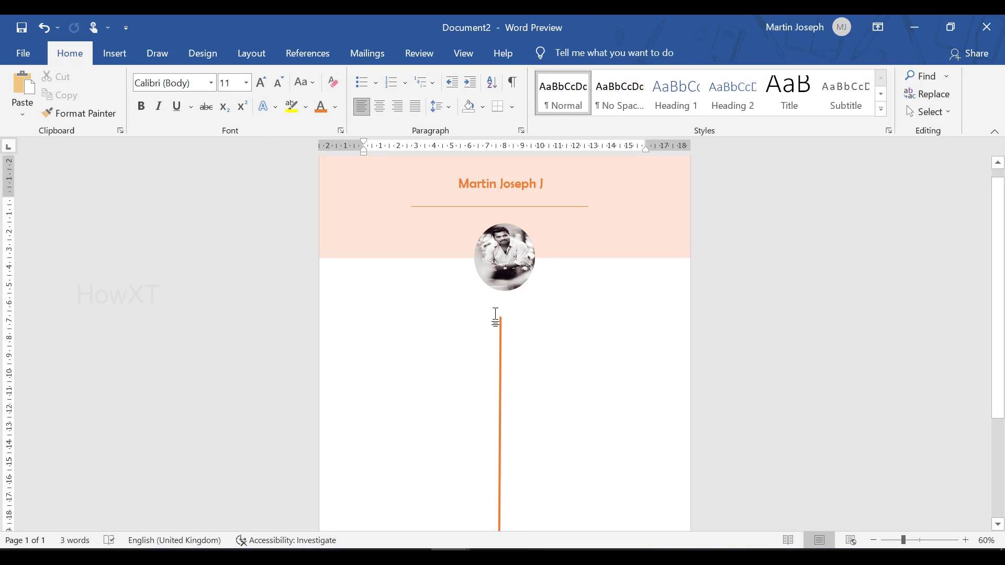
left_click(115, 54)
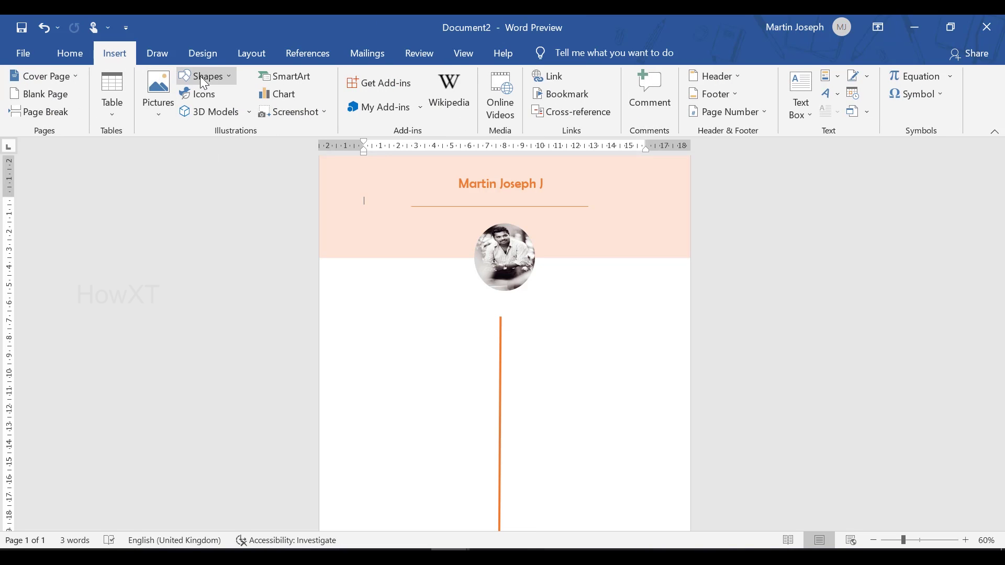
left_click(202, 77)
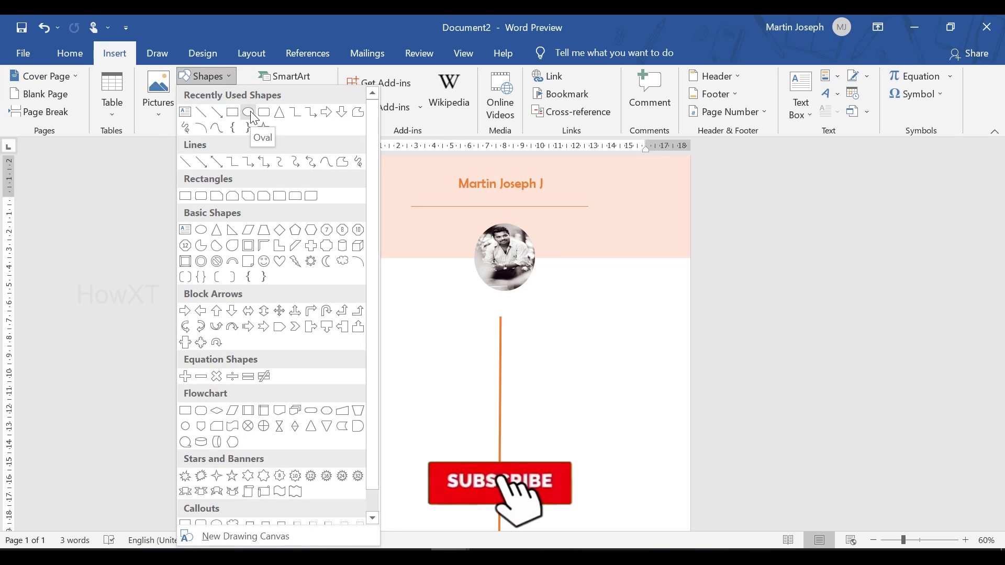
left_click(248, 112)
left_click_drag(494, 309, 512, 328)
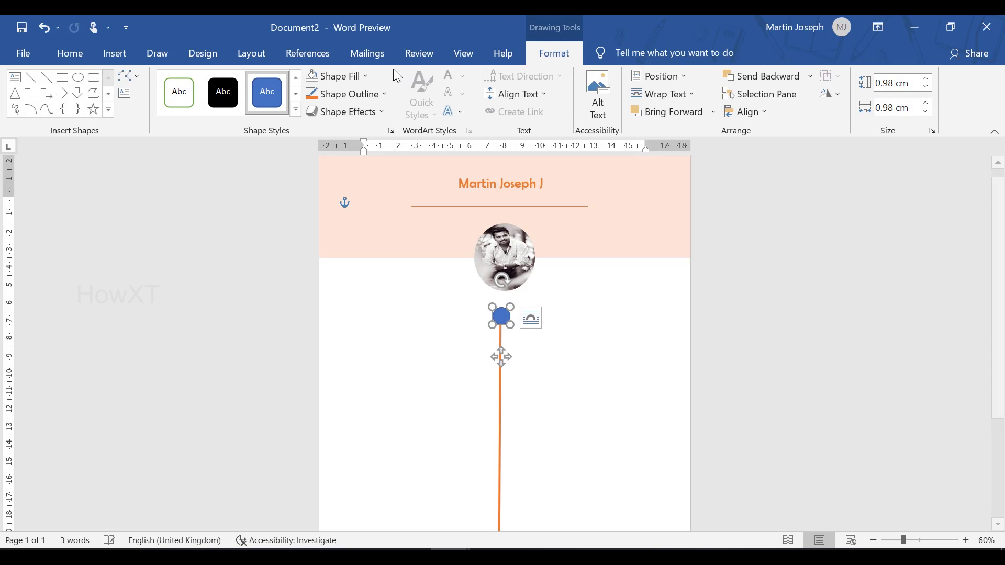
left_click(355, 79)
left_click(379, 108)
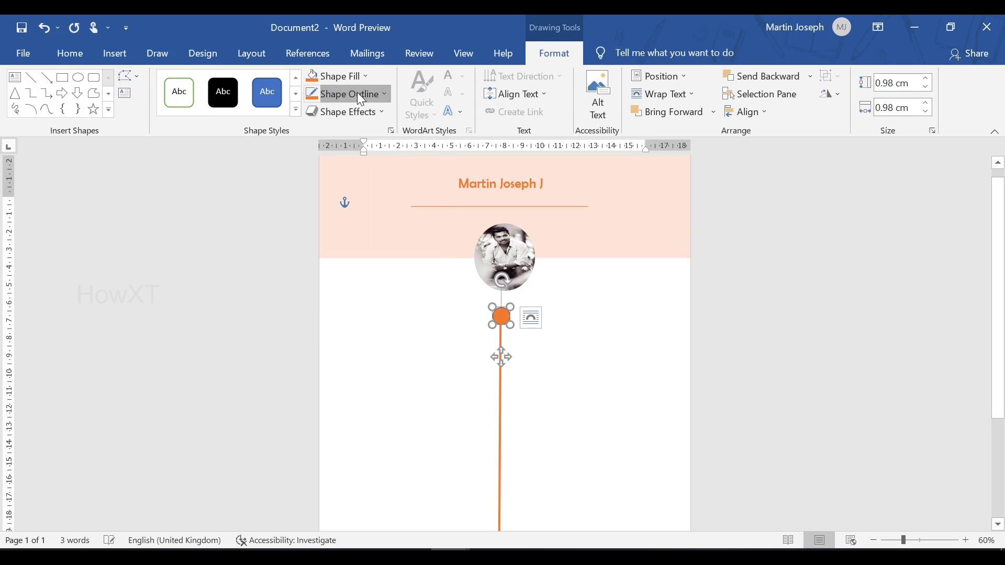
left_click(357, 93)
left_click(343, 235)
triple_click(195, 302)
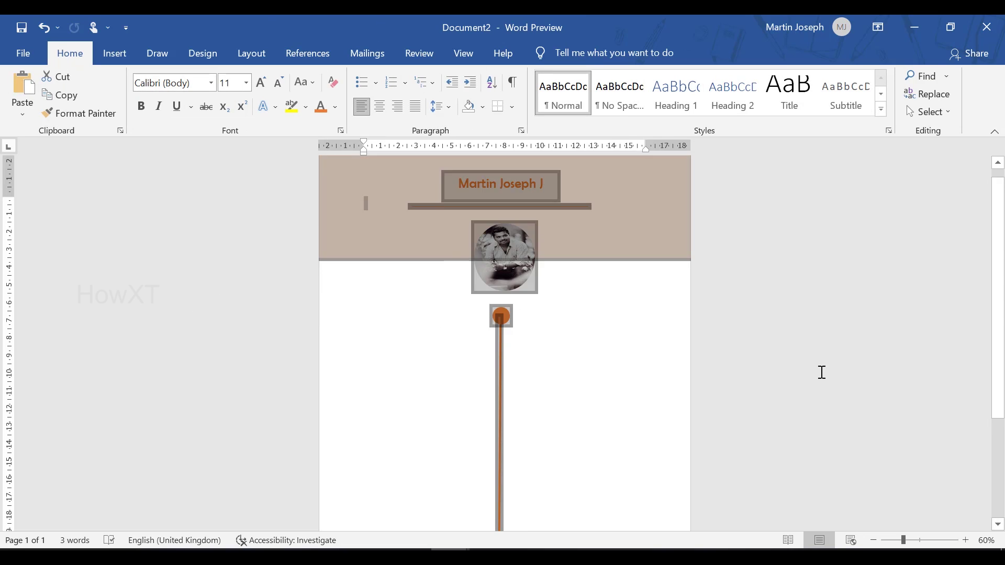
left_click(816, 371)
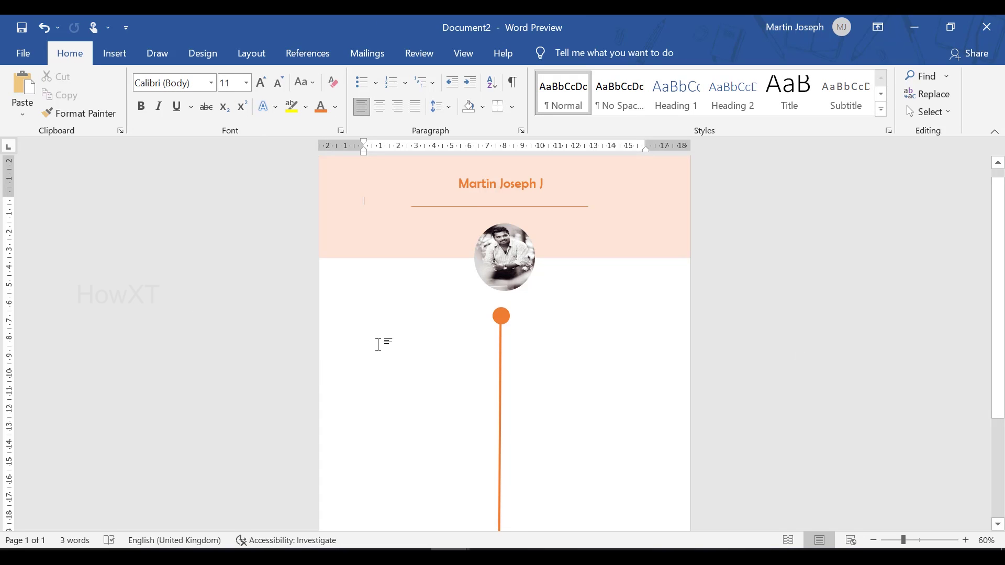
scroll(310, 291, "down", 5)
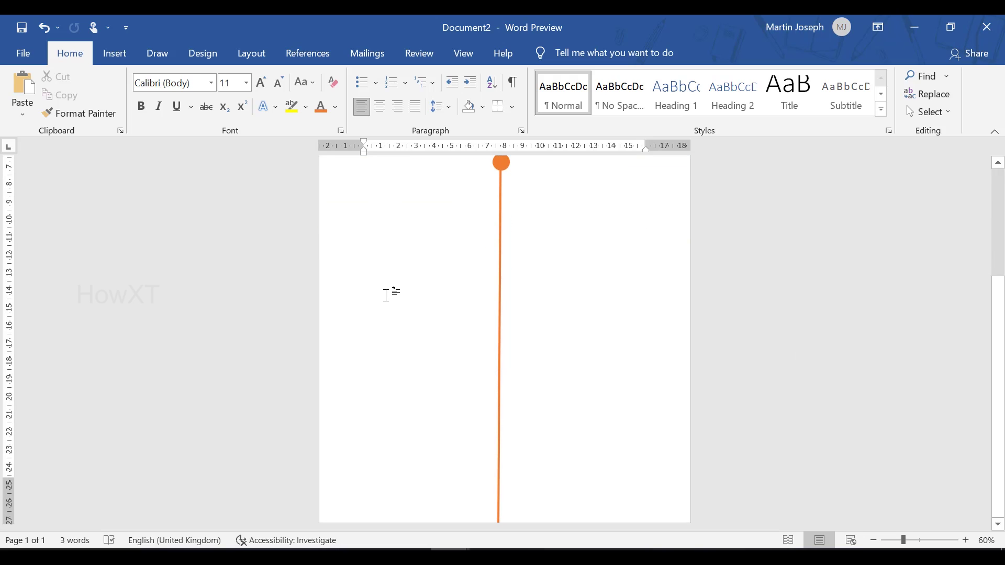
scroll(386, 294, "up", 5)
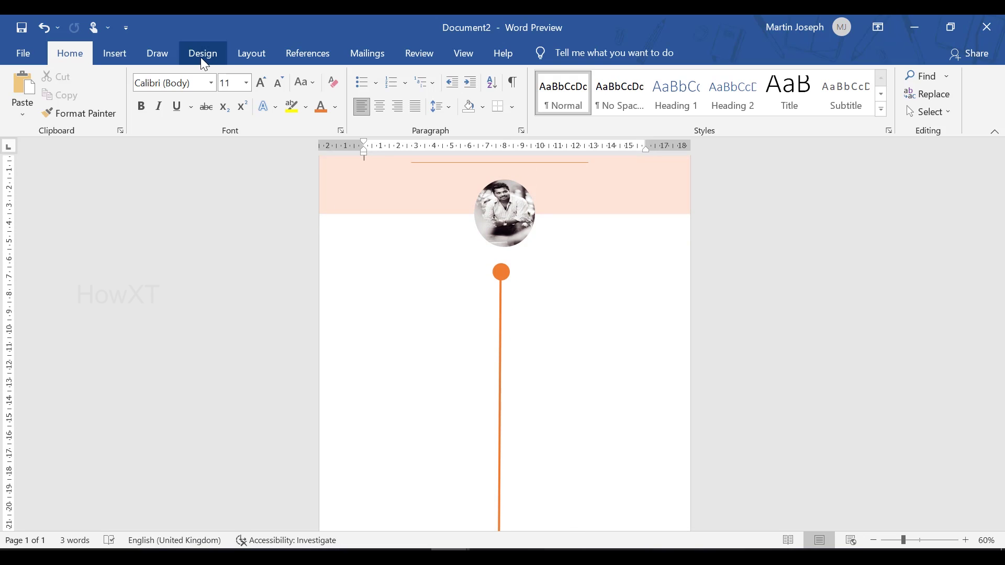
Insert a simple text box left of the timeline and stretch it to 13.64 cm tall
left_click(116, 53)
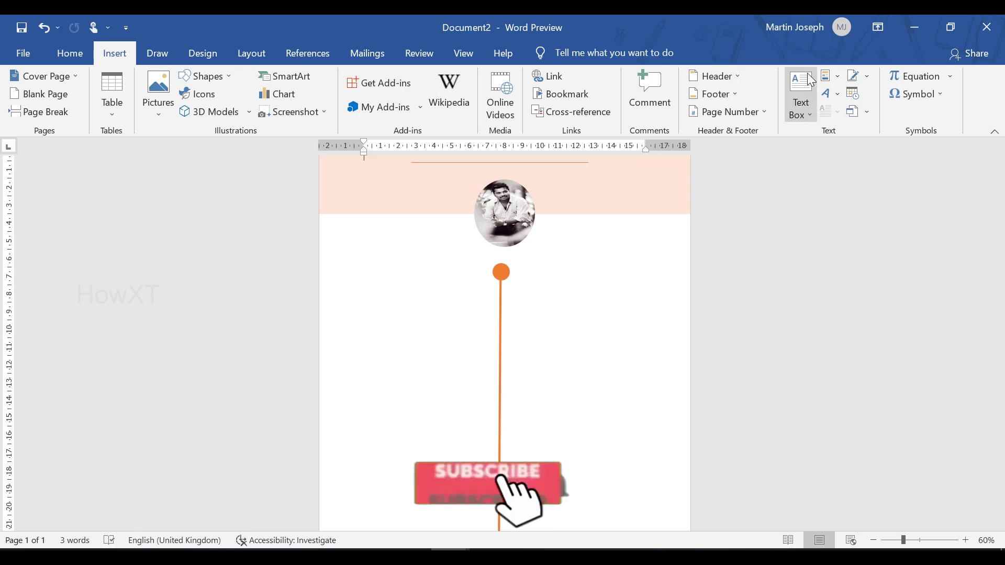
left_click(811, 81)
left_click(717, 173)
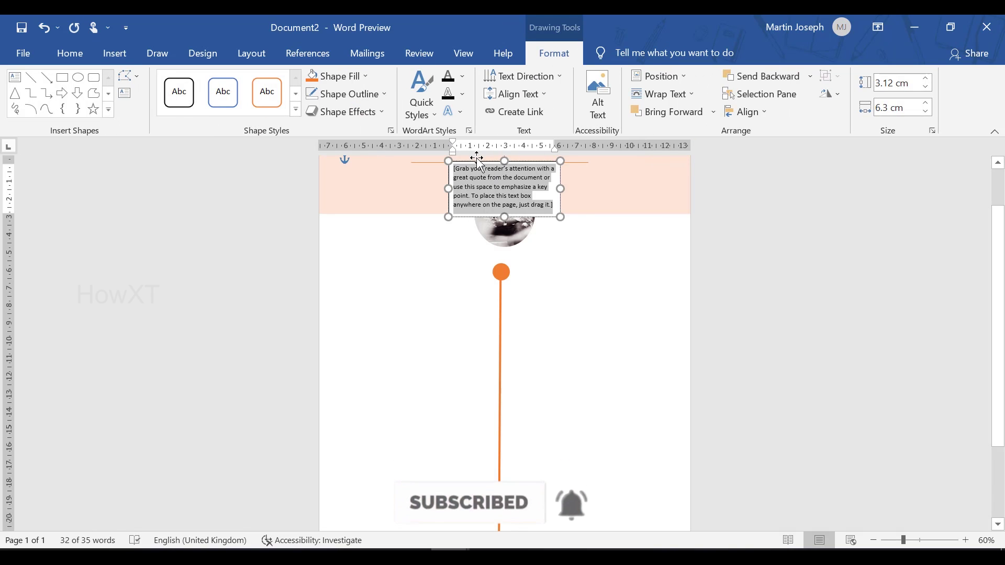
left_click_drag(477, 159, 374, 269)
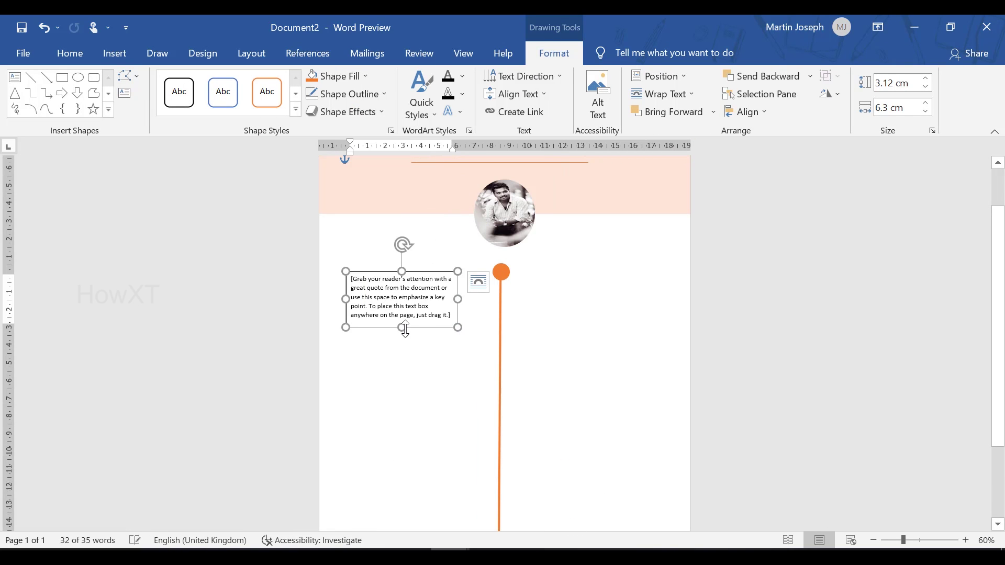
left_click_drag(405, 329, 380, 514)
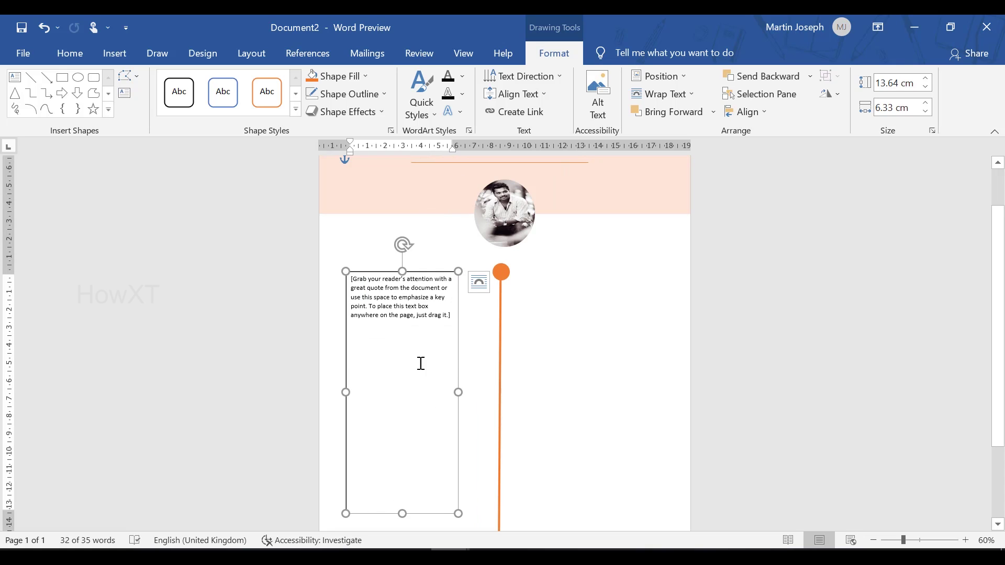
left_click_drag(381, 274, 399, 275)
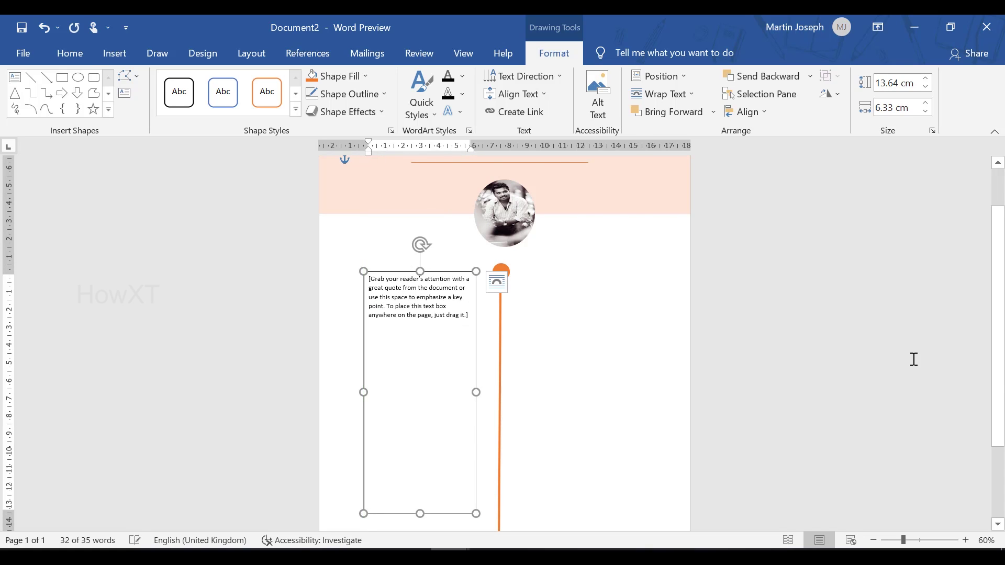
left_click(655, 380)
Reselect the text box, check its outline options, and select its placeholder text
left_click(416, 290)
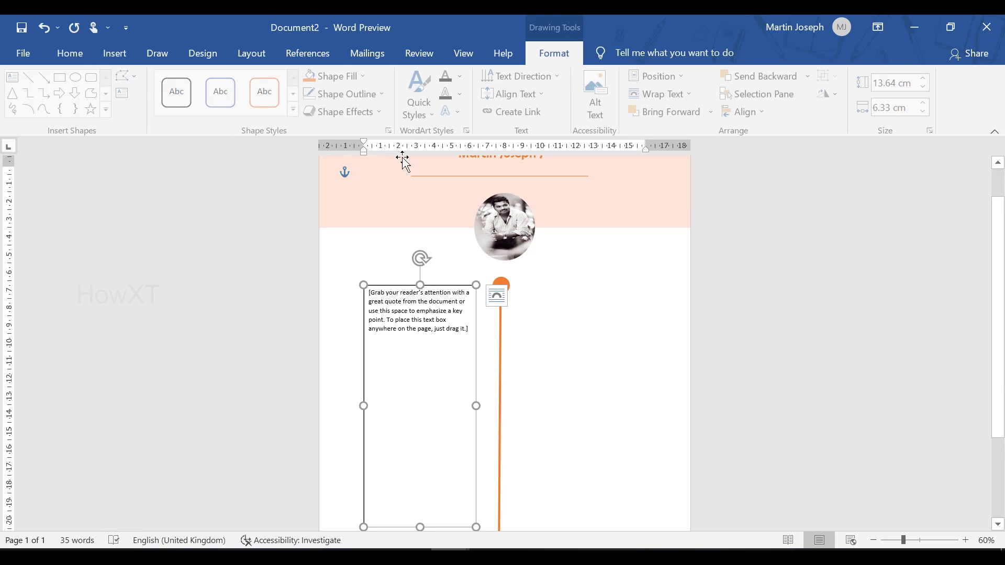
left_click(347, 95)
left_click(345, 238)
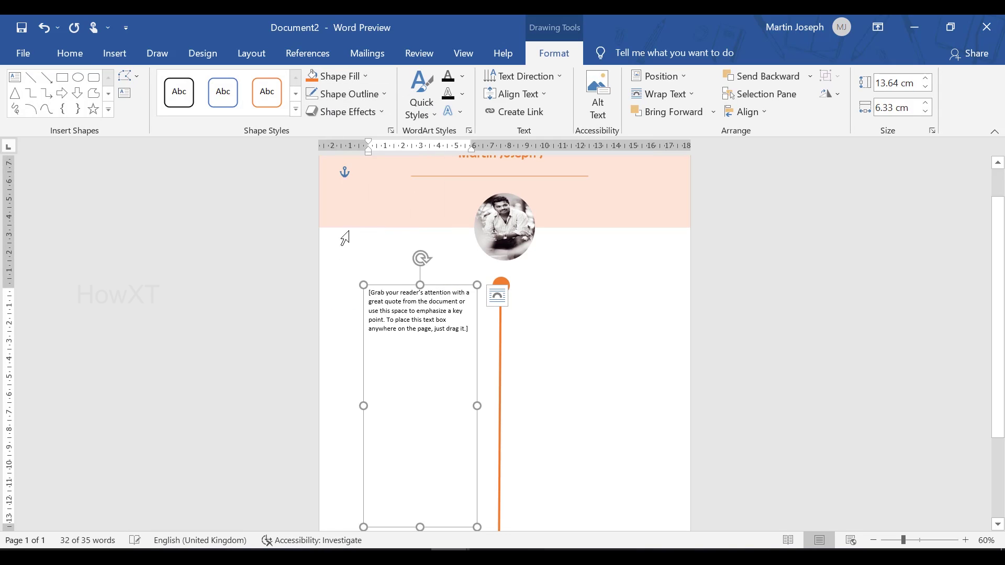
left_click(227, 355)
left_click(434, 291)
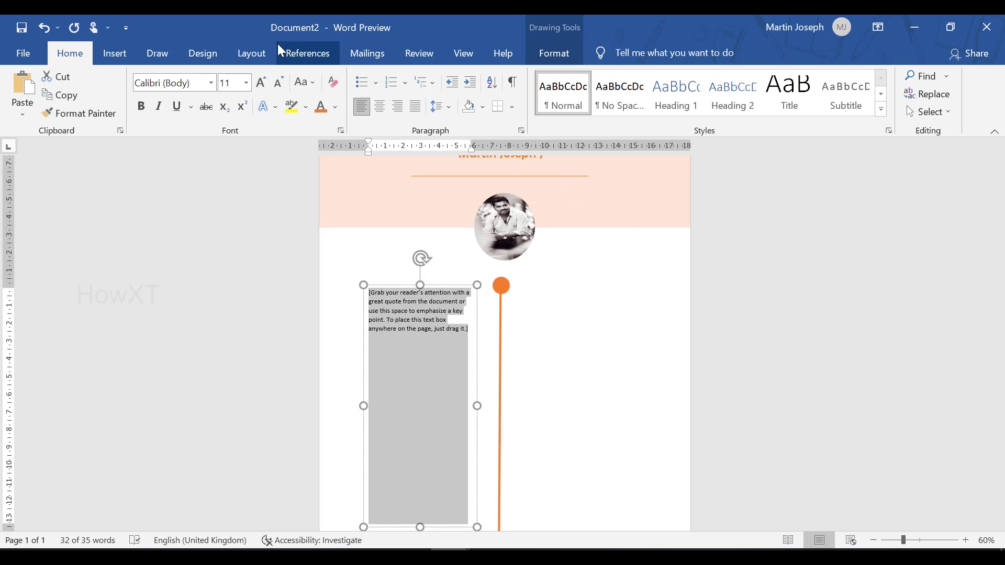
Insert an Austin Quote text box and move it right of the orange timeline
left_click(115, 53)
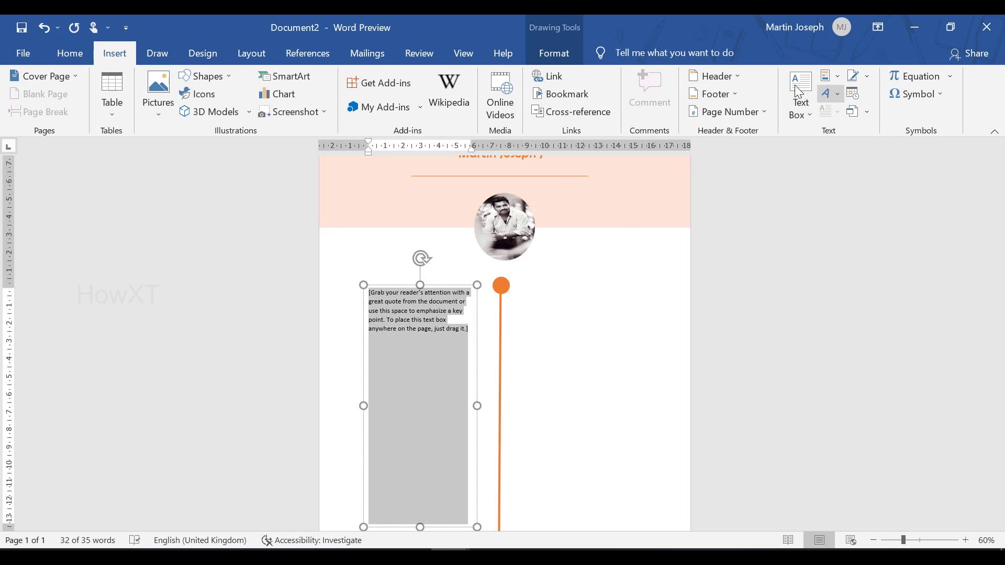
left_click(801, 107)
left_click(687, 236)
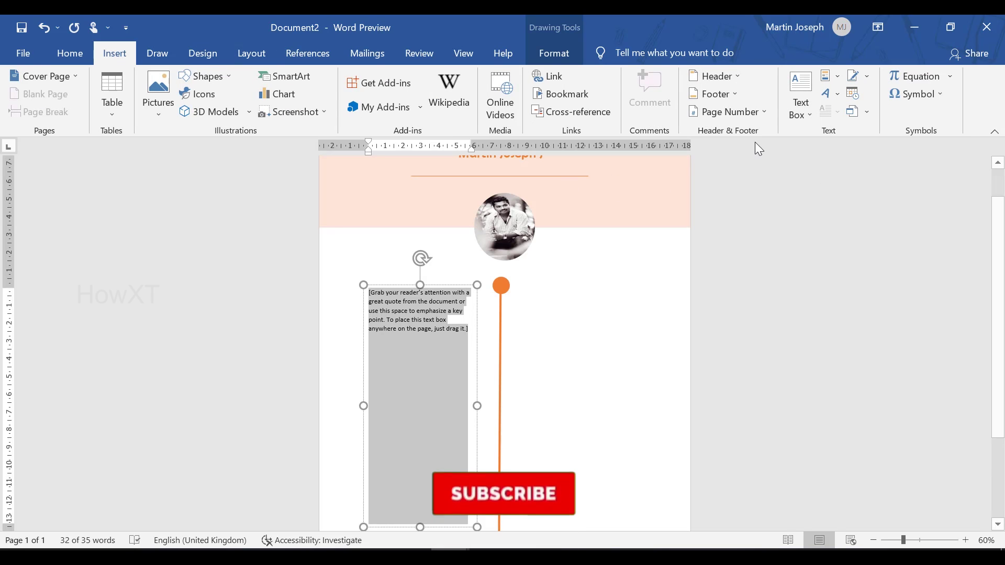
left_click(630, 303)
left_click(801, 100)
left_click(790, 156)
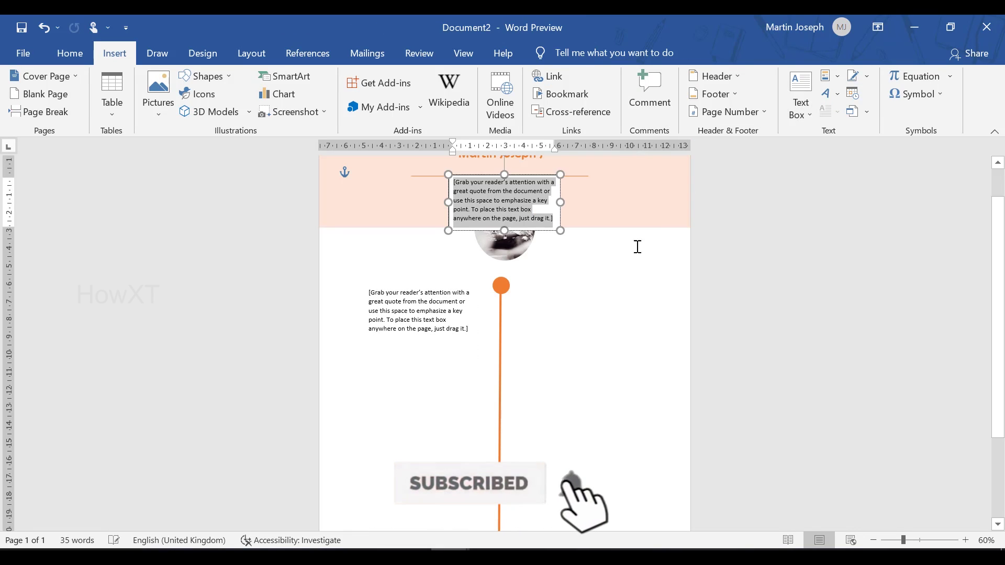
left_click_drag(517, 175, 606, 283)
Stretch the quote text box much taller, to about 15.68 cm high
left_click(572, 476)
left_click(588, 341)
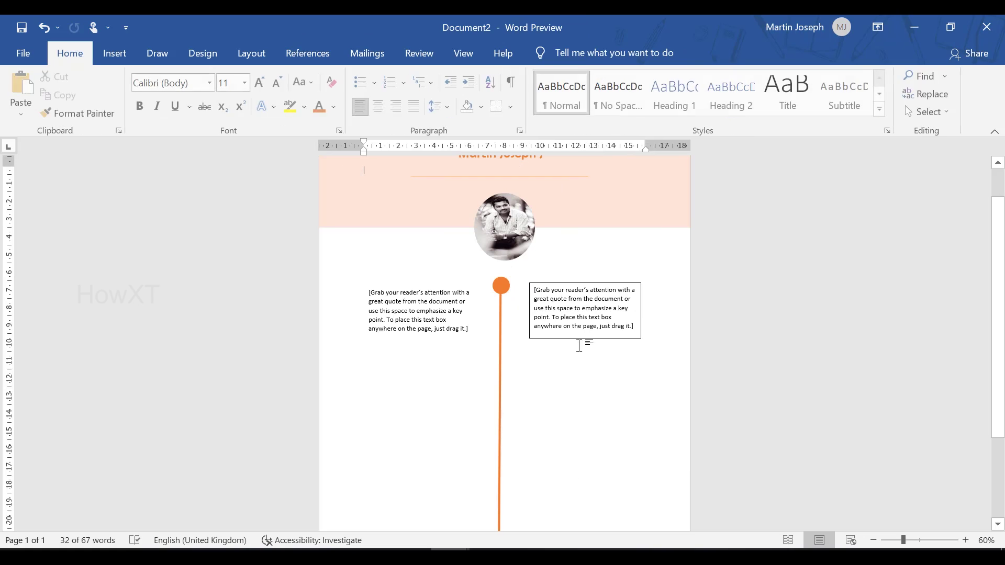
key("ctrl+a")
left_click_drag(586, 341, 599, 503)
left_click(764, 320)
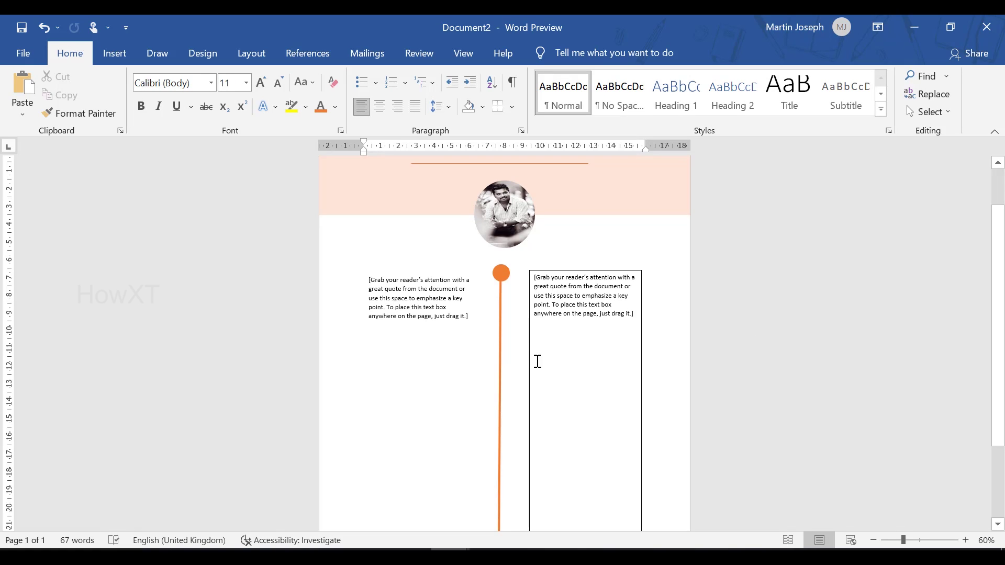
Set the quote text box's shape outline to No Outline
left_click(630, 271)
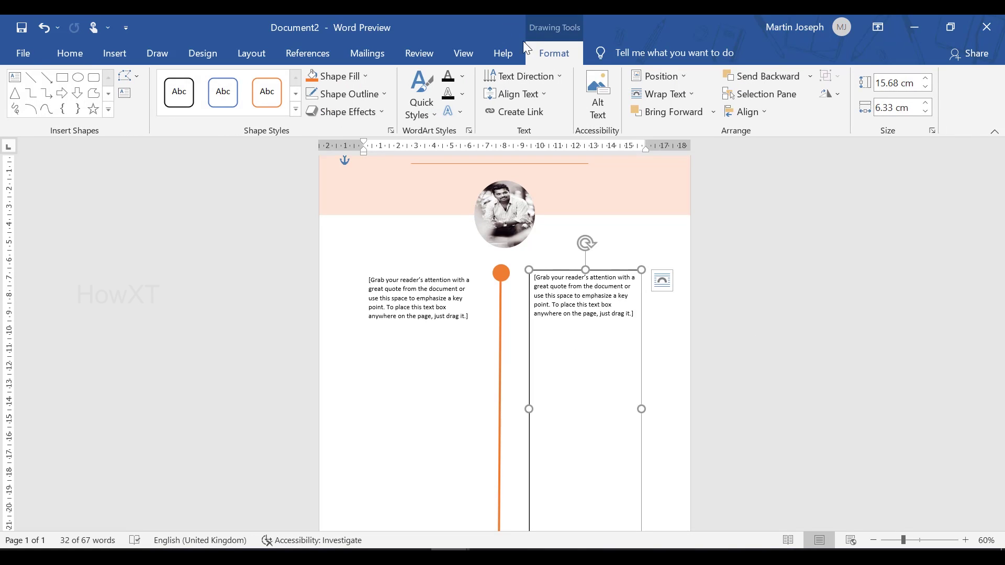
left_click(360, 97)
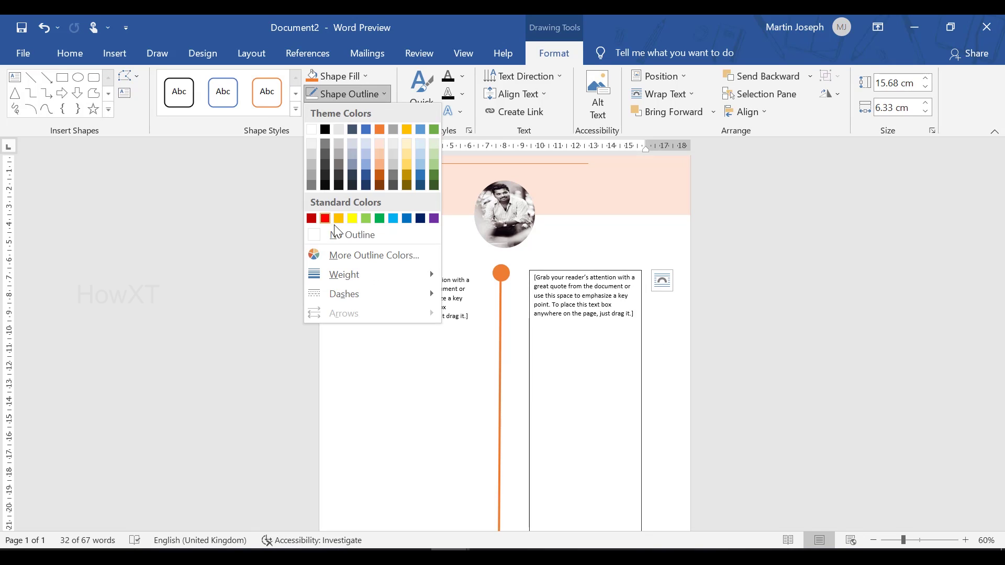
left_click(341, 240)
right_click(413, 369)
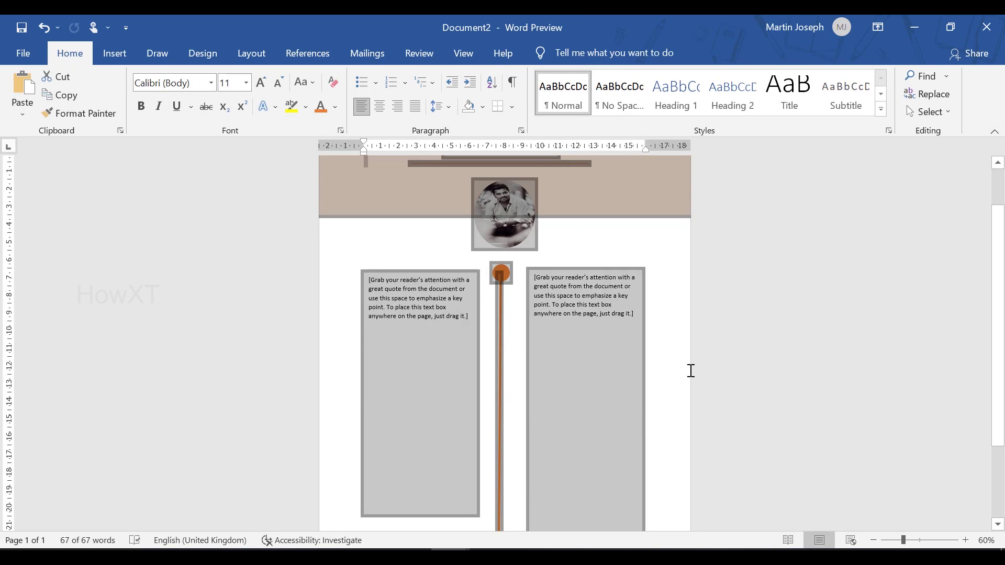
left_click(691, 370)
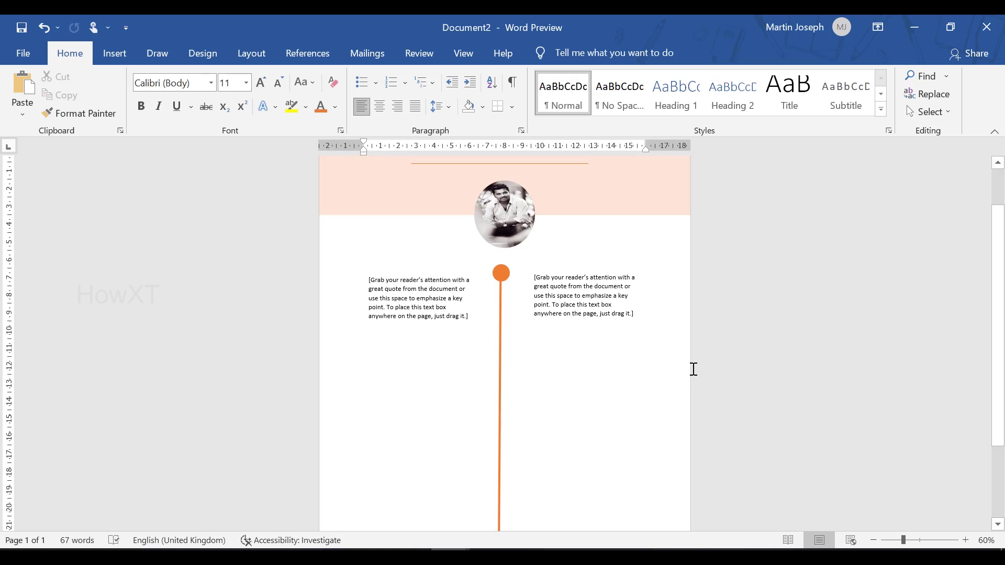
Draw a small 1.11 cm oval circle below the left quote text box
left_click(116, 54)
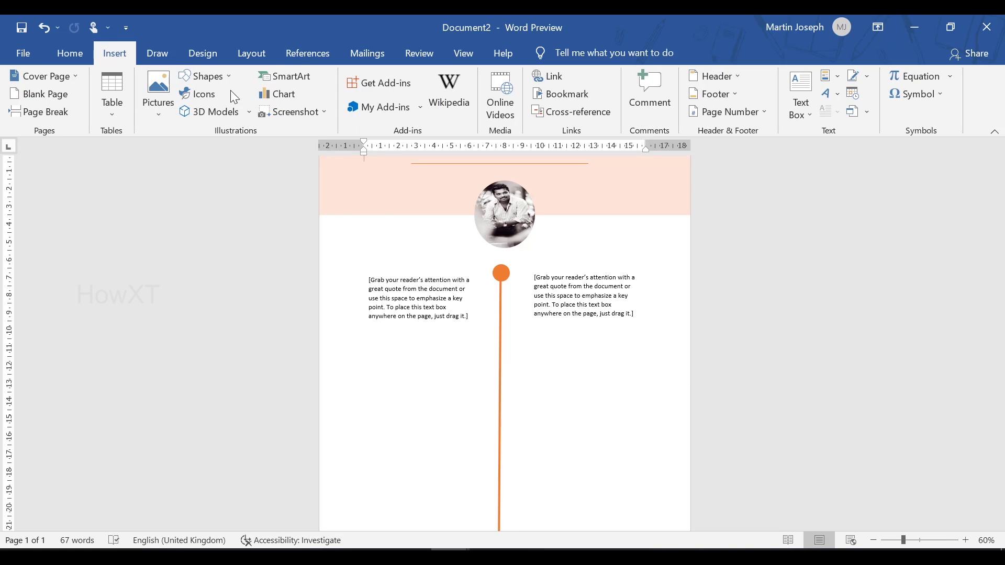
left_click(212, 81)
left_click(246, 115)
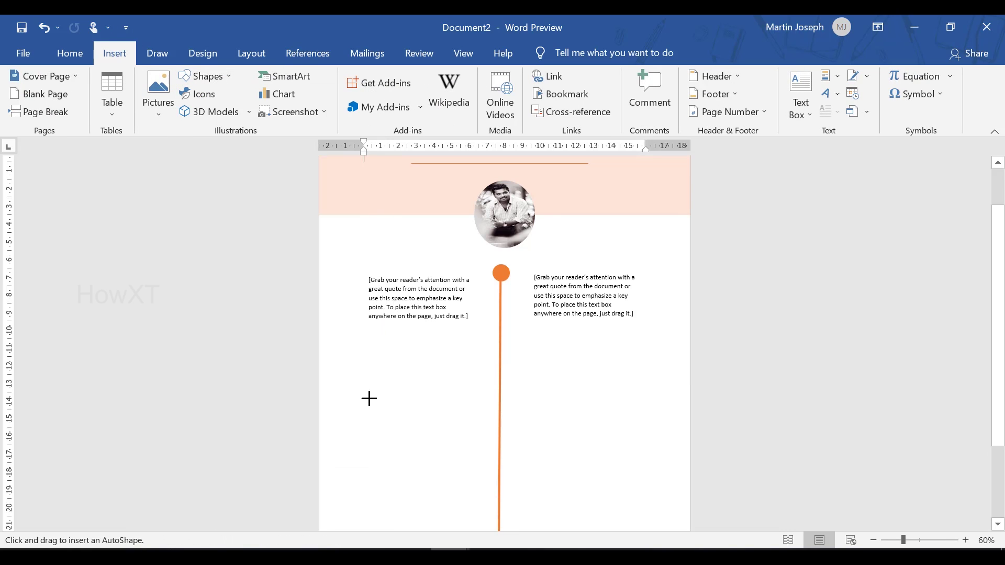
left_click_drag(345, 348, 366, 369)
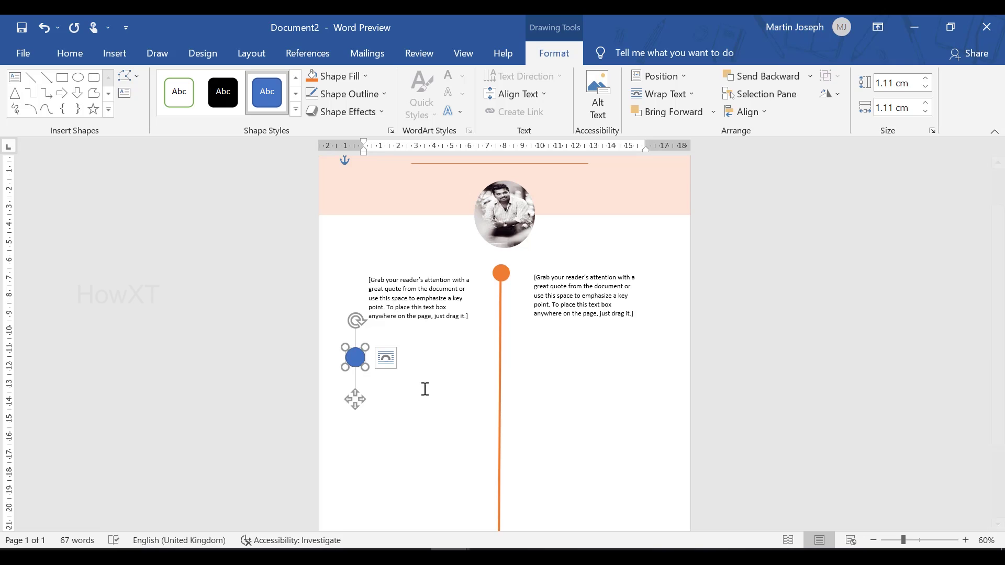
Set the circle's fill to Picture or texture fill, choosing a picture From Icons
right_click(362, 359)
left_click(387, 344)
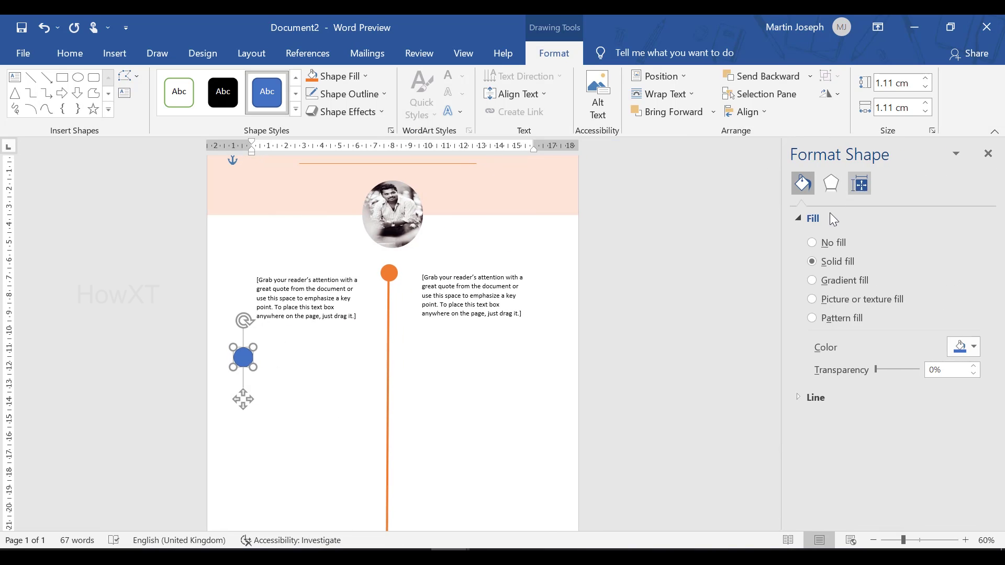
left_click(813, 300)
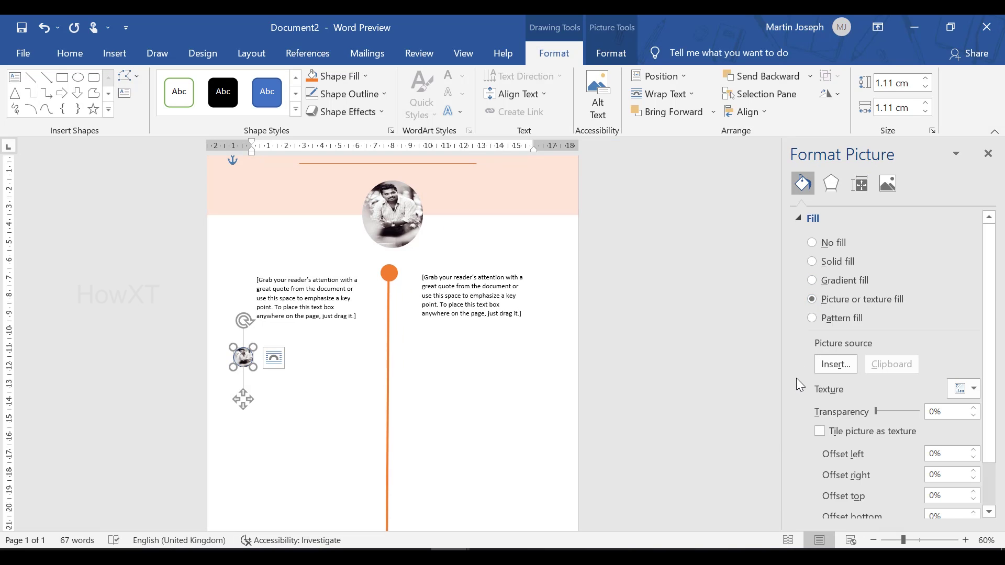
left_click(834, 364)
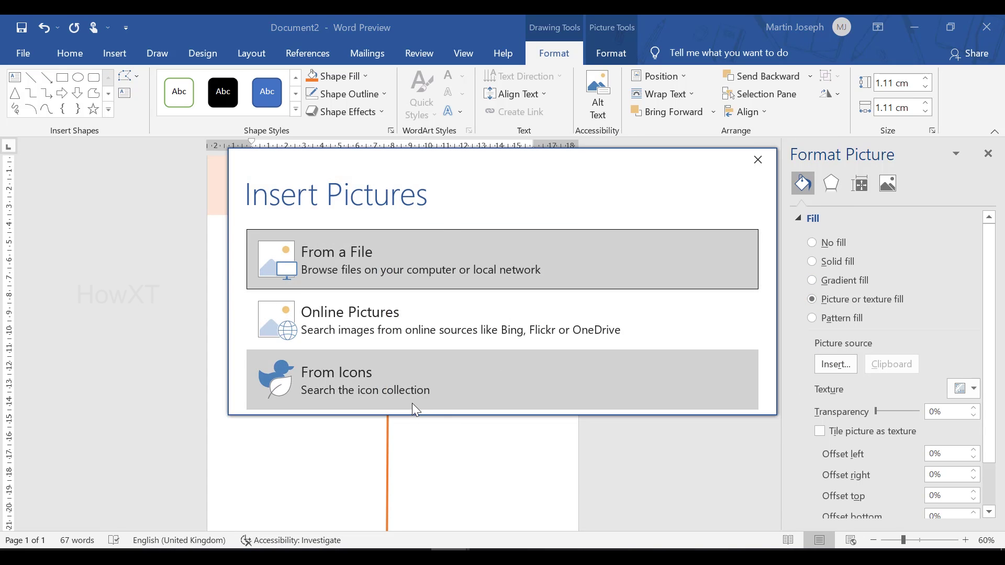
left_click(407, 376)
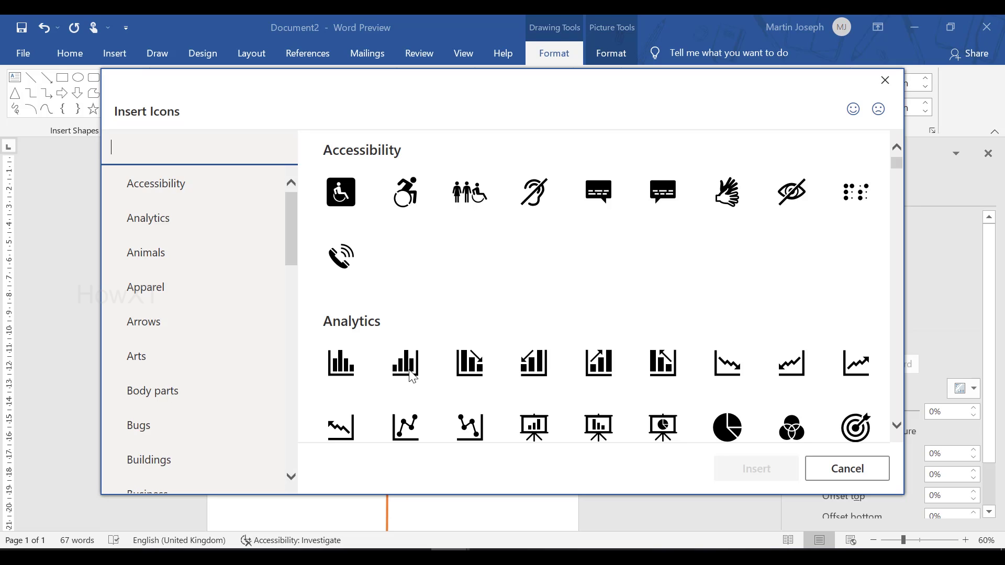
Browse icon categories from Arrows through Commerce, then Analytics and Accessibility
left_click(158, 334)
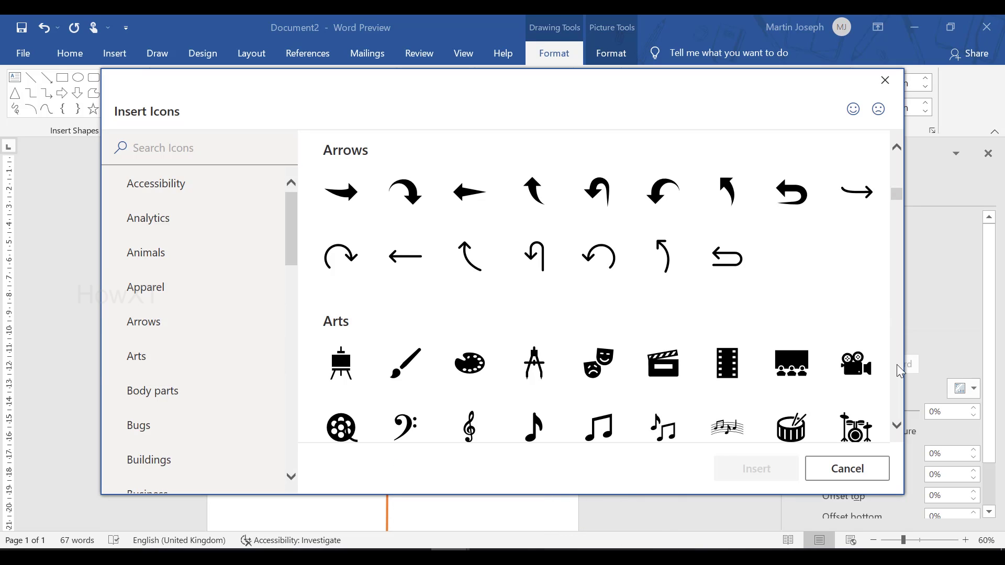
left_click(137, 360)
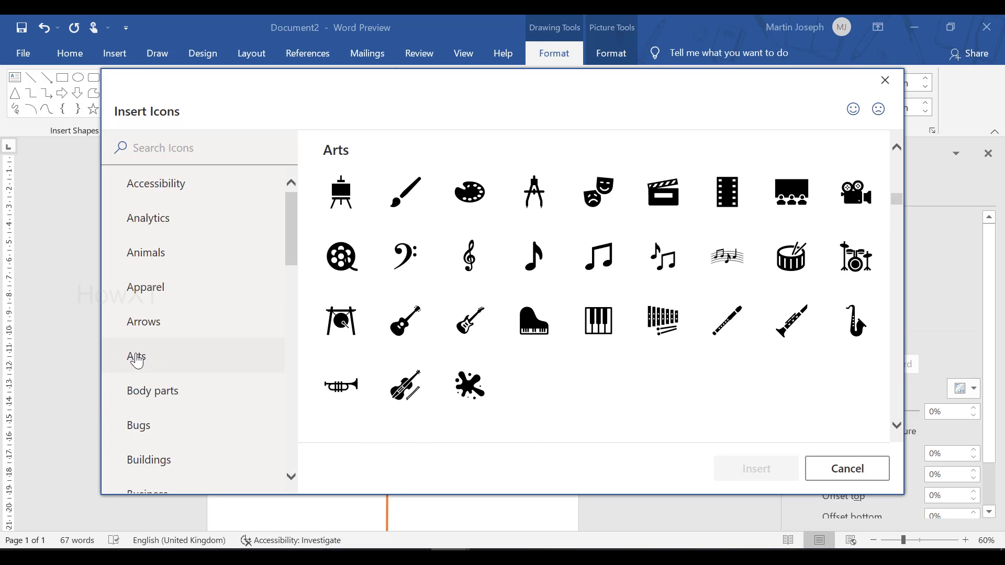
left_click(152, 403)
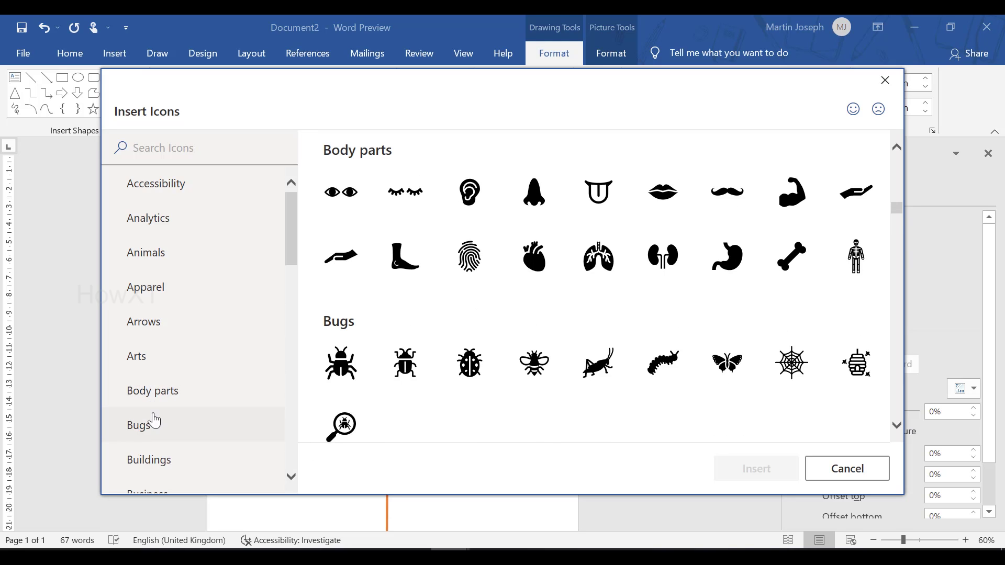
left_click(157, 421)
scroll(190, 365, "down", 3)
left_click(162, 361)
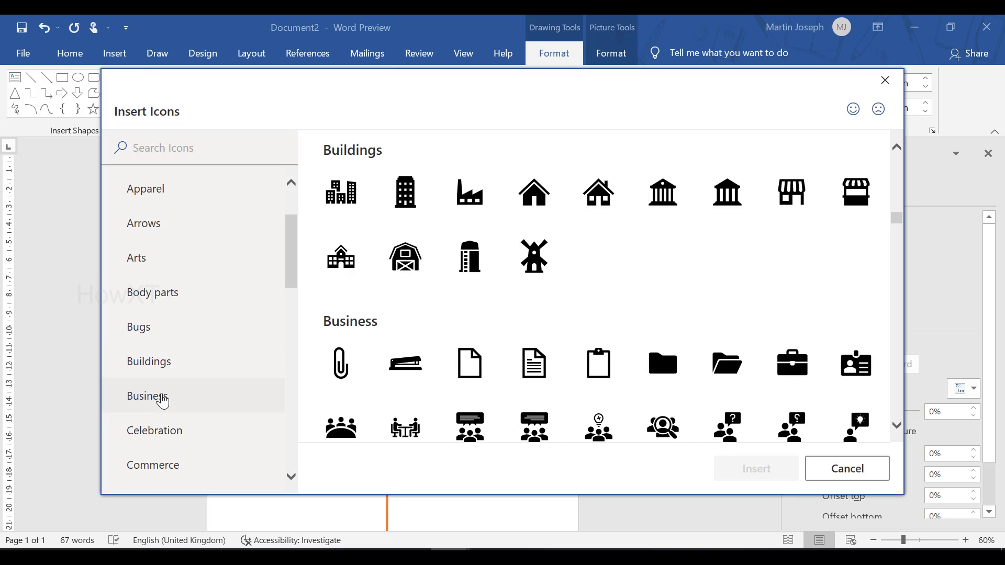
left_click(162, 397)
left_click(166, 431)
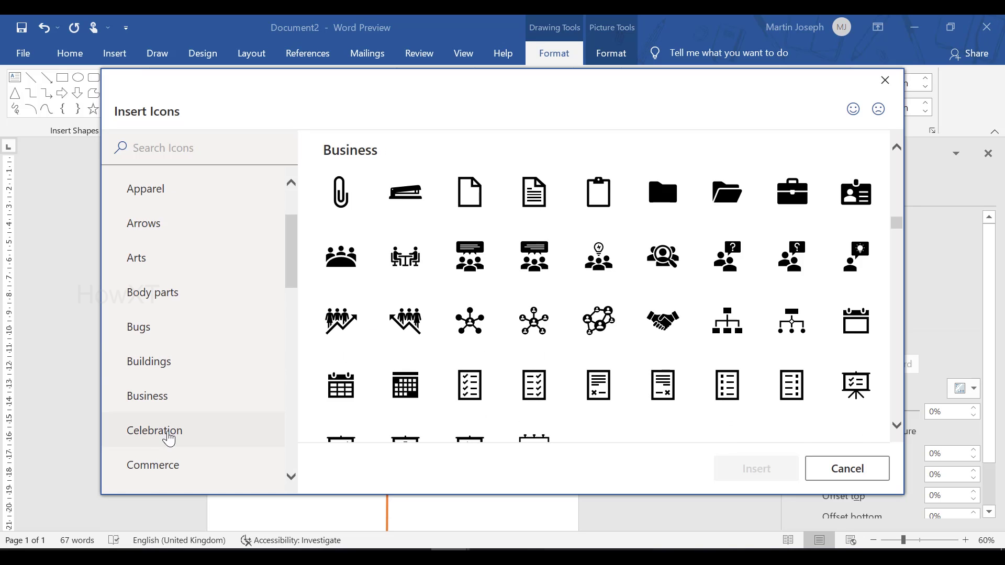
left_click(168, 466)
scroll(170, 418, "up", 3)
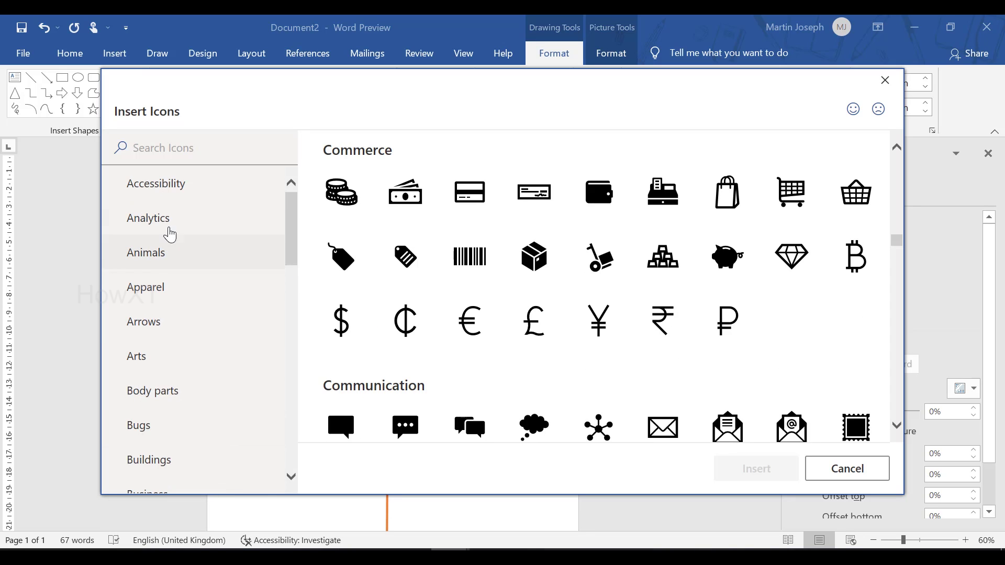
left_click(153, 231)
left_click(143, 184)
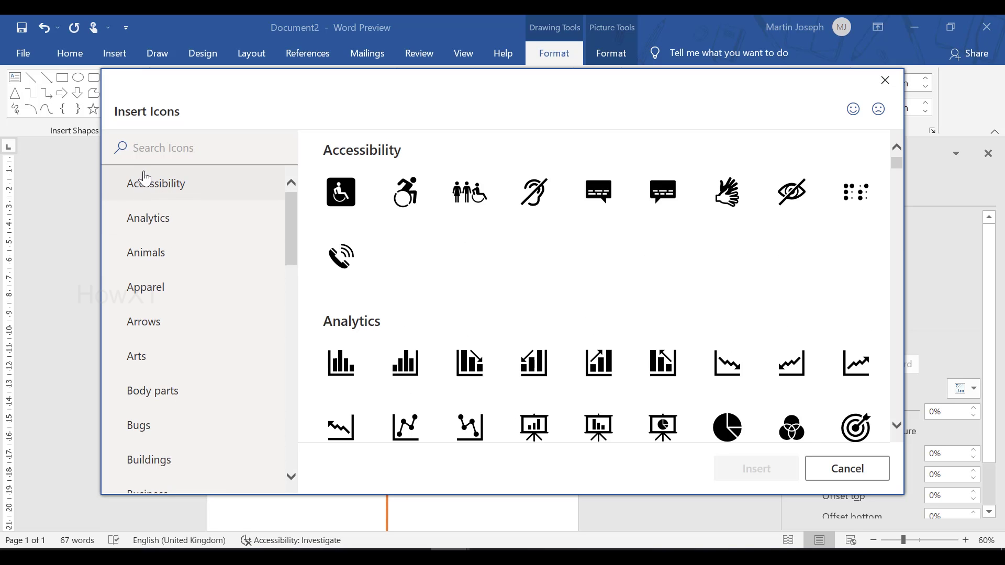
Choose the easel icon from the Arts category and insert it
scroll(460, 276, "down", 6)
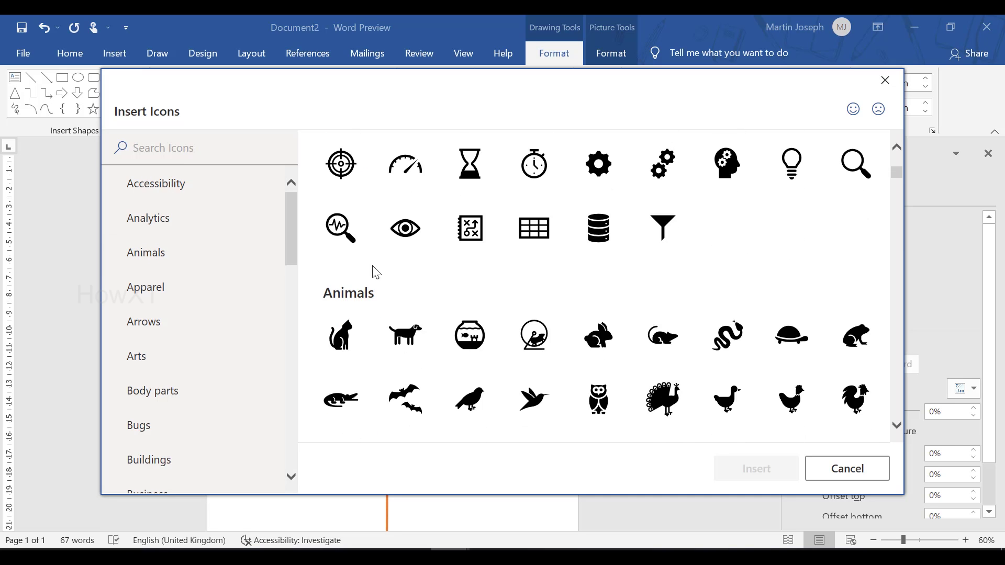
scroll(332, 272, "down", 8)
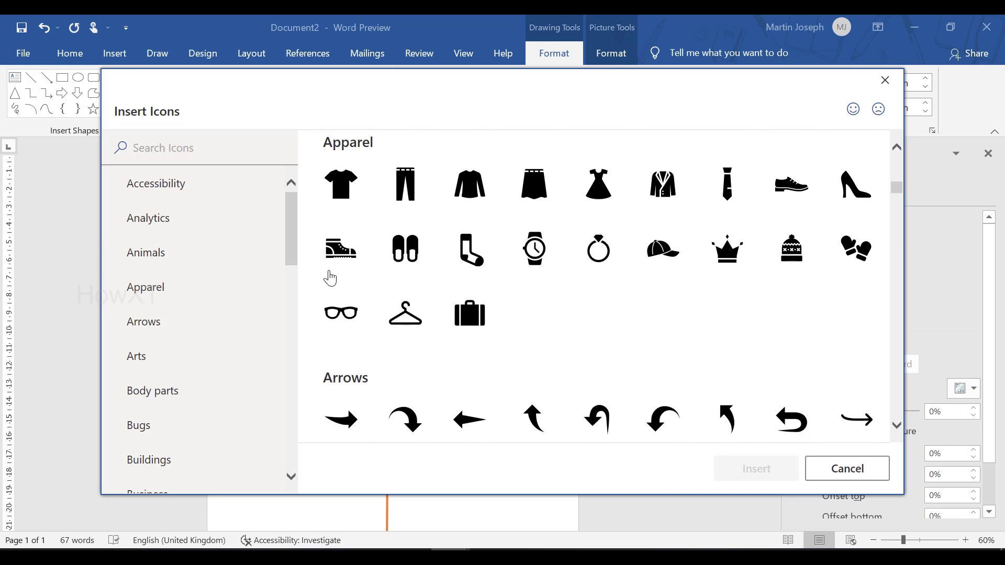
left_click(141, 252)
left_click(142, 291)
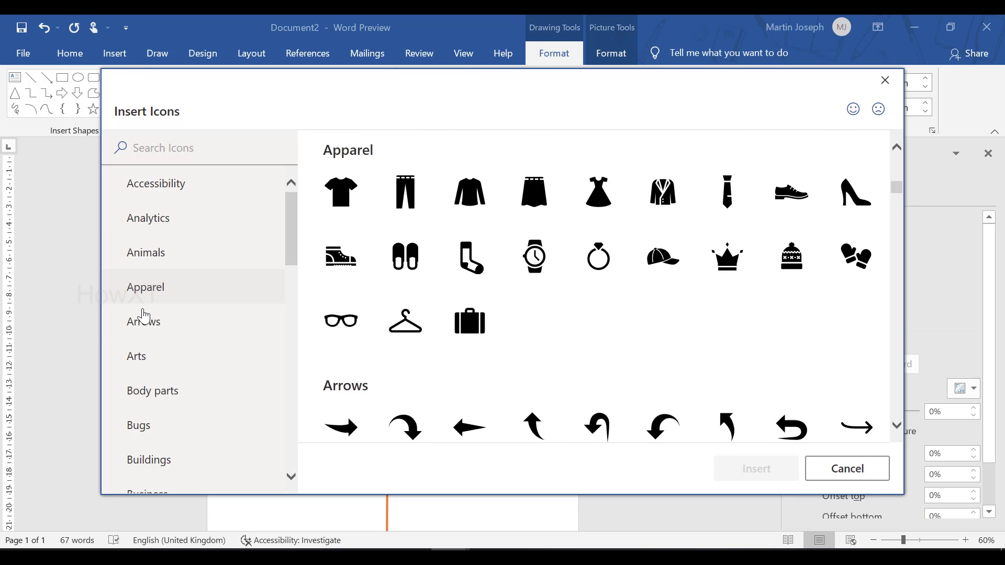
scroll(511, 303, "down", 3)
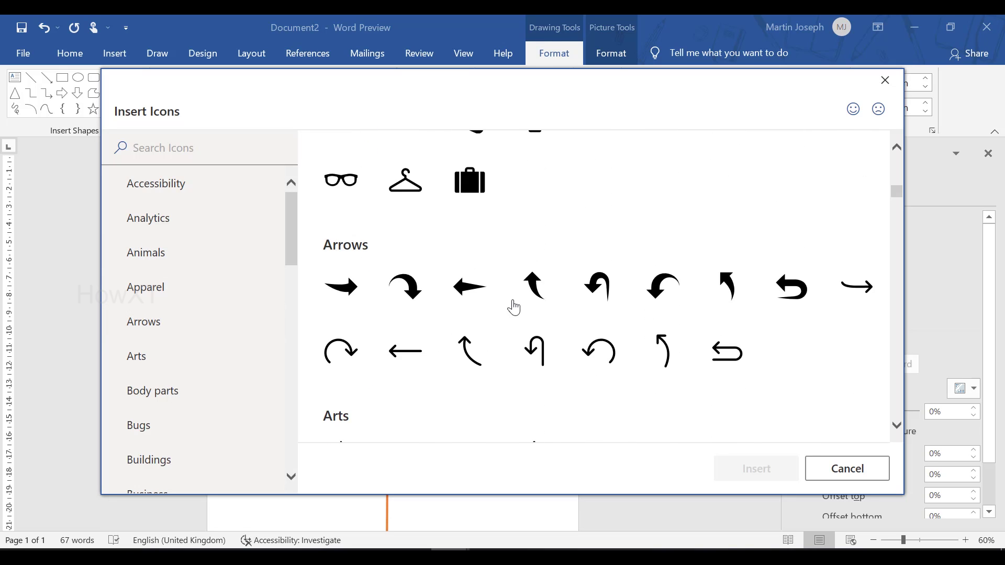
left_click(137, 391)
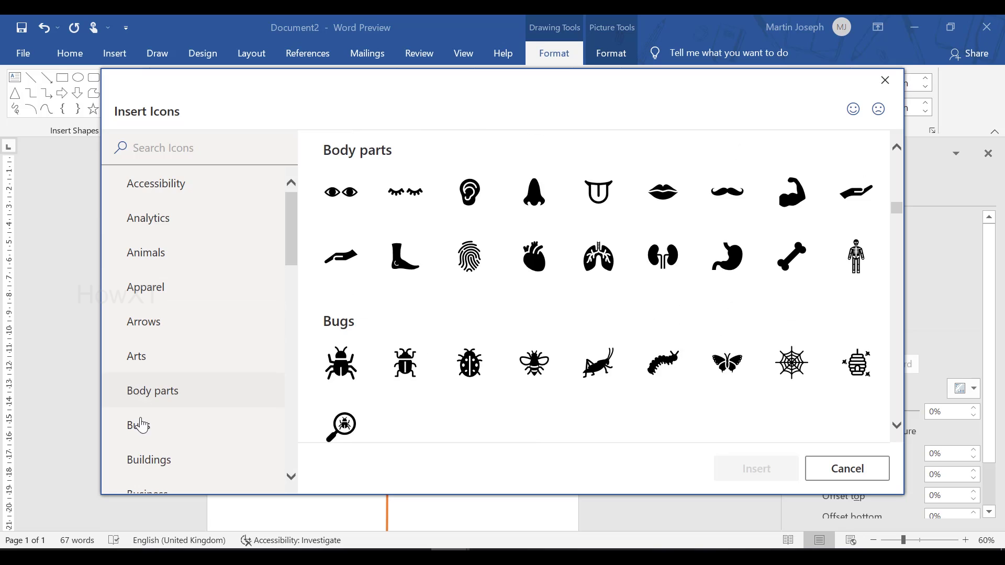
left_click(138, 424)
left_click(141, 319)
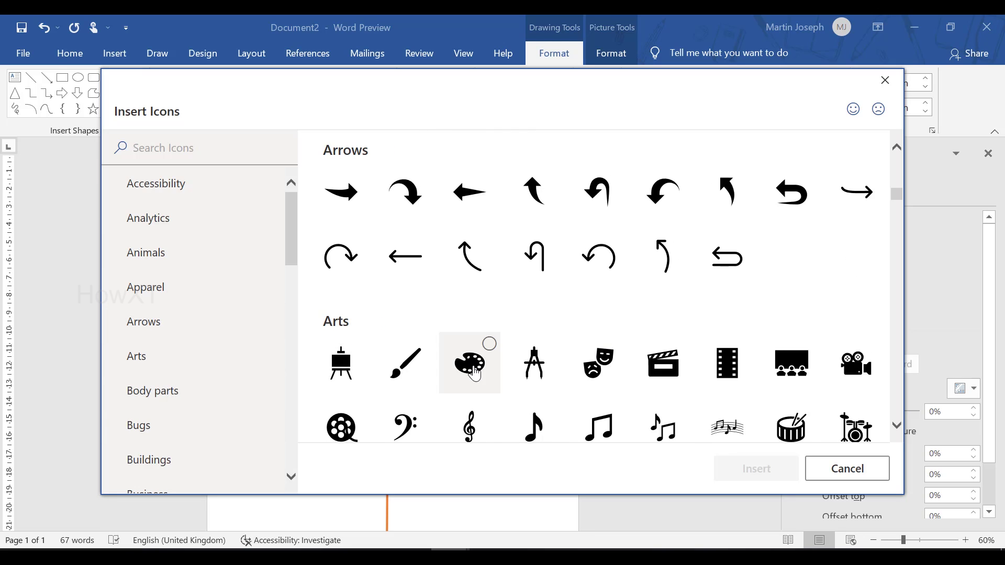
scroll(520, 359, "down", 3)
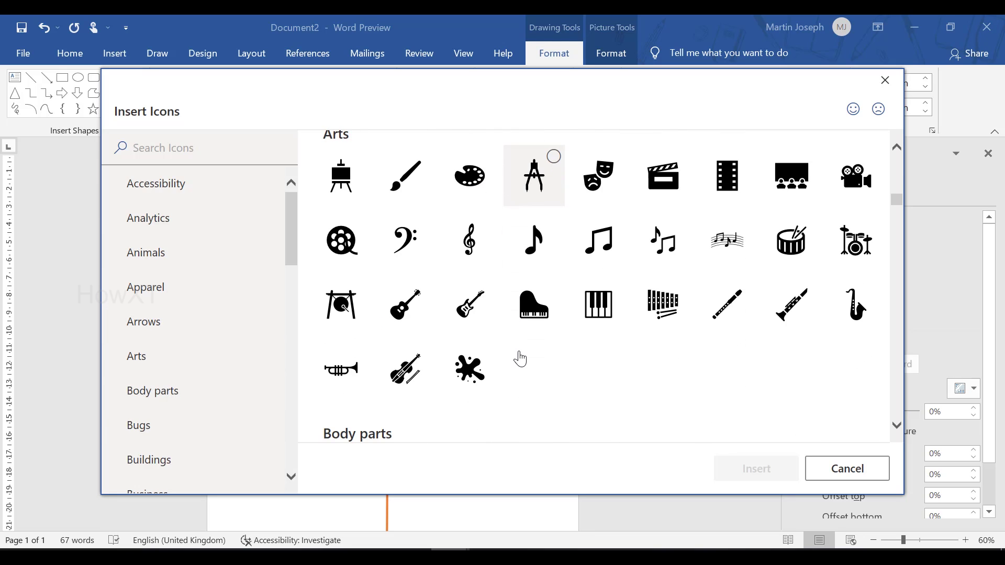
left_click(352, 190)
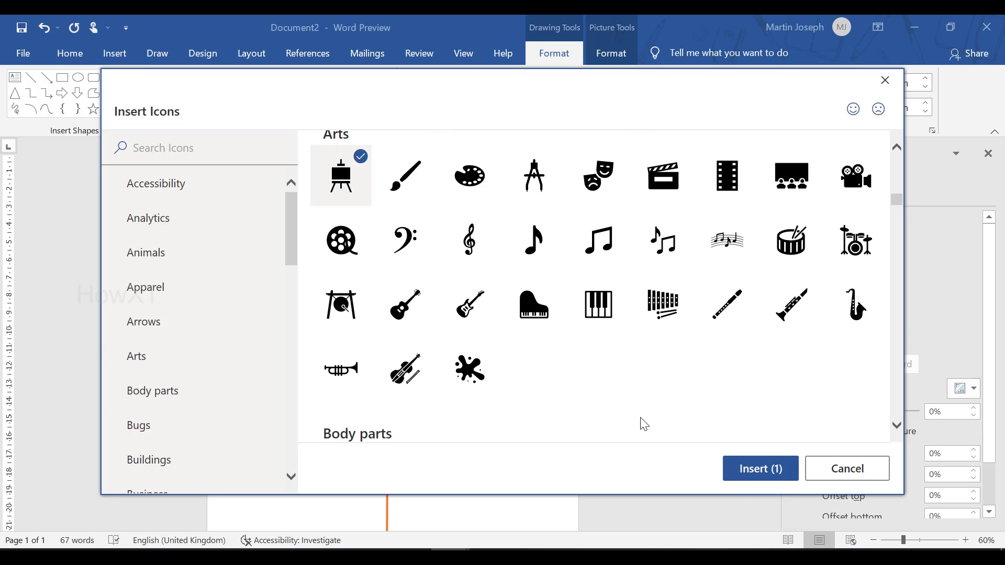
left_click(747, 472)
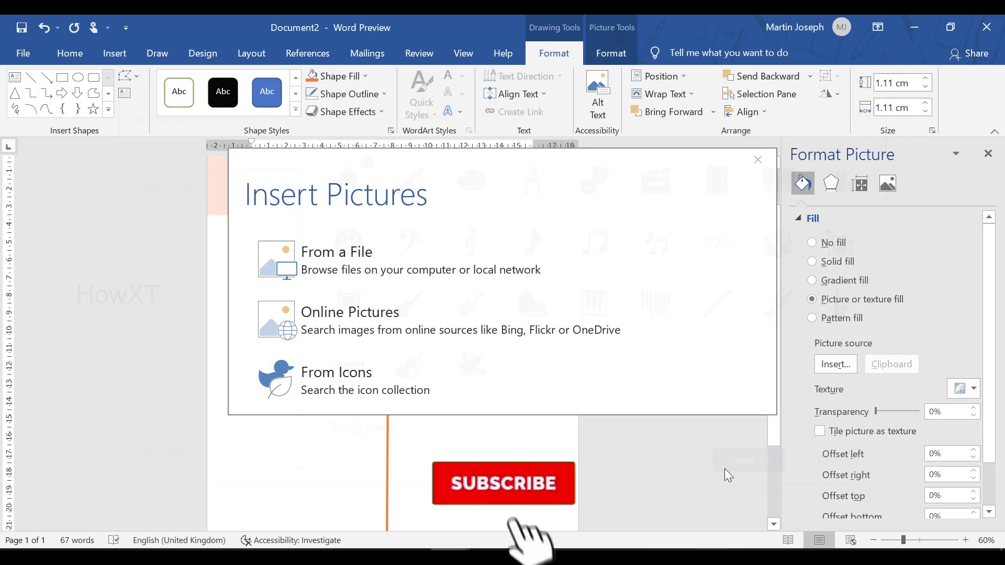
Move the easel icon up beside the opening lines of the left text box
left_click(516, 395)
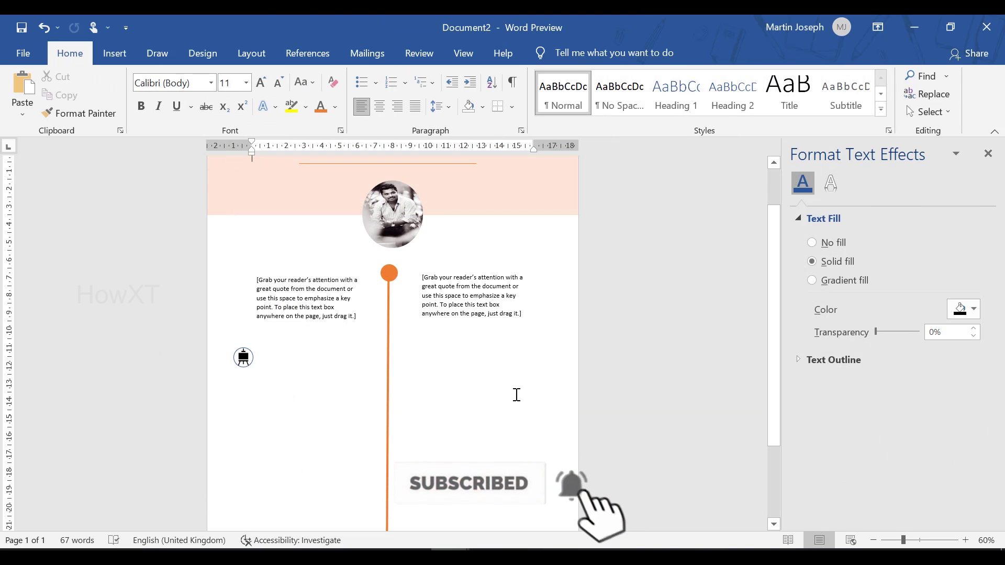
left_click(244, 357)
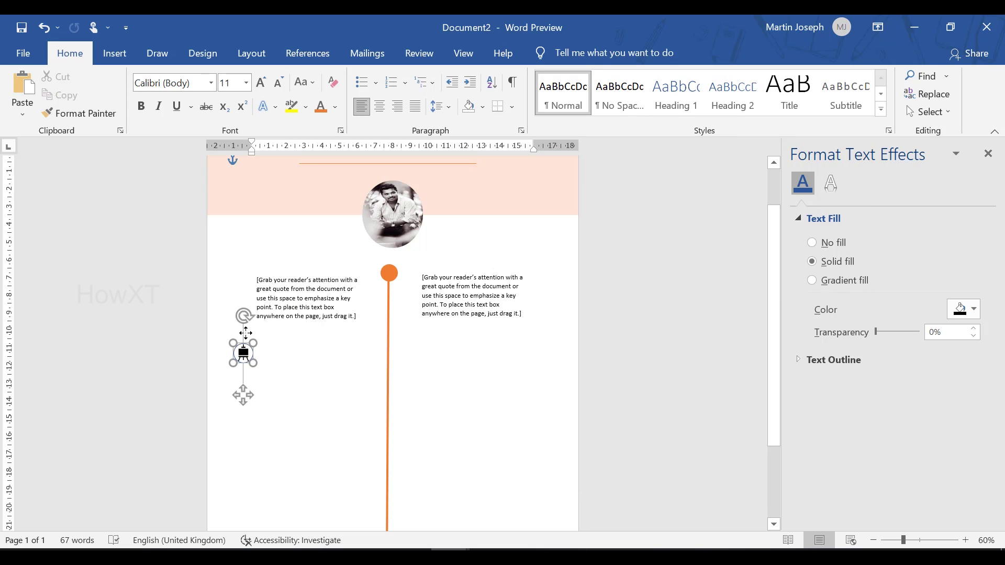
left_click_drag(246, 333, 243, 265)
left_click(610, 367)
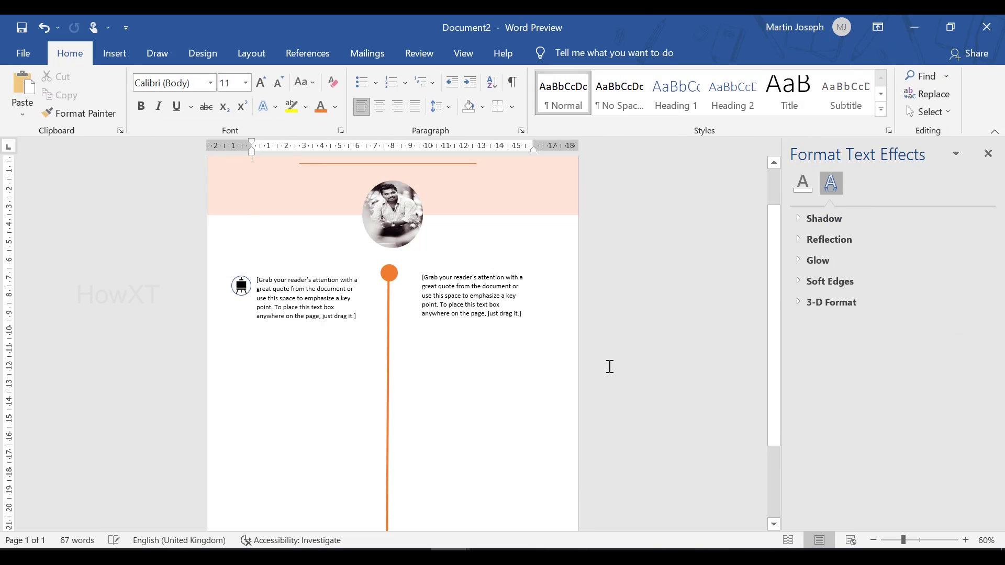
scroll(610, 366, "up", 2)
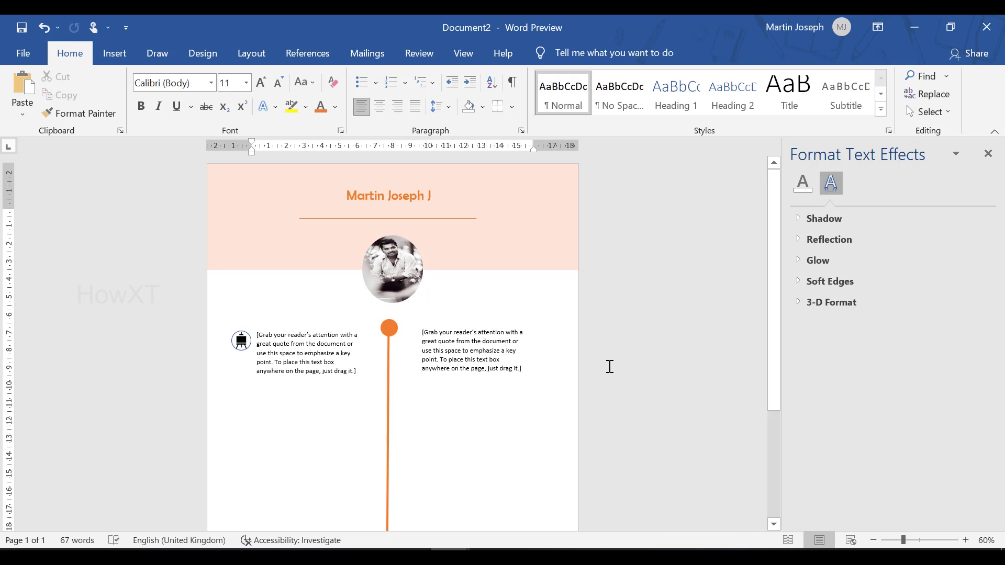
mouse_move(451, 562)
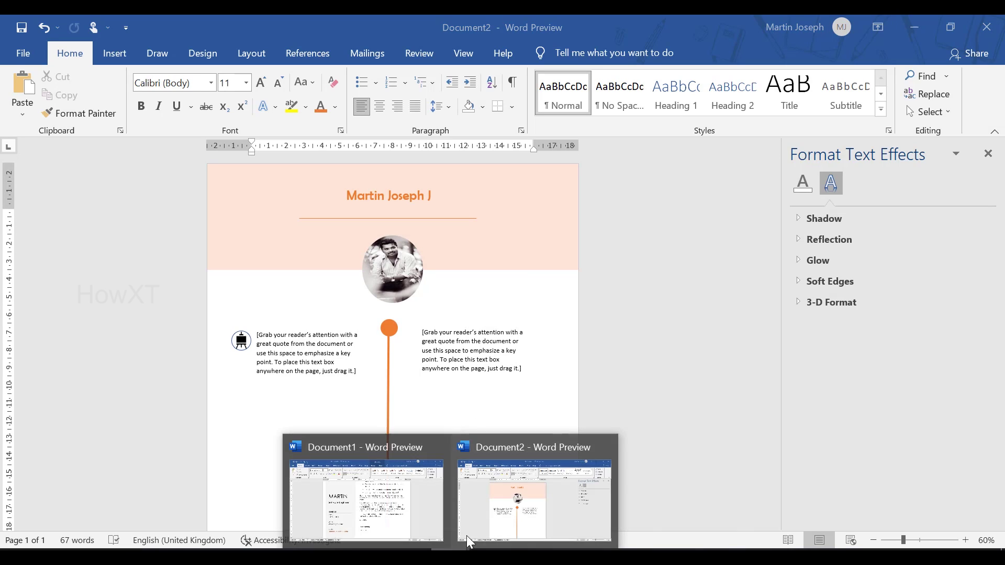
left_click(396, 496)
scroll(396, 497, "up", 12)
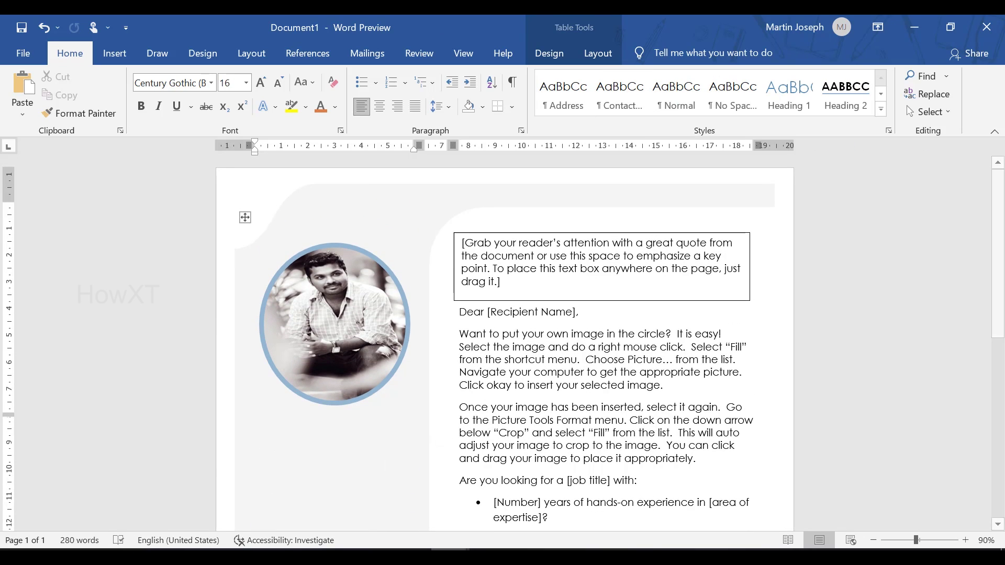
mouse_move(450, 560)
left_click(557, 491)
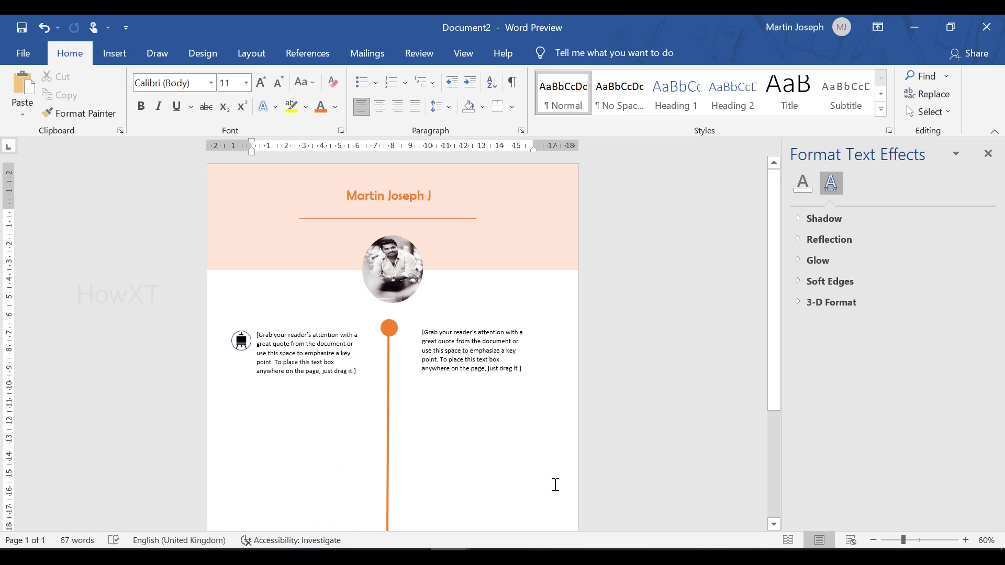